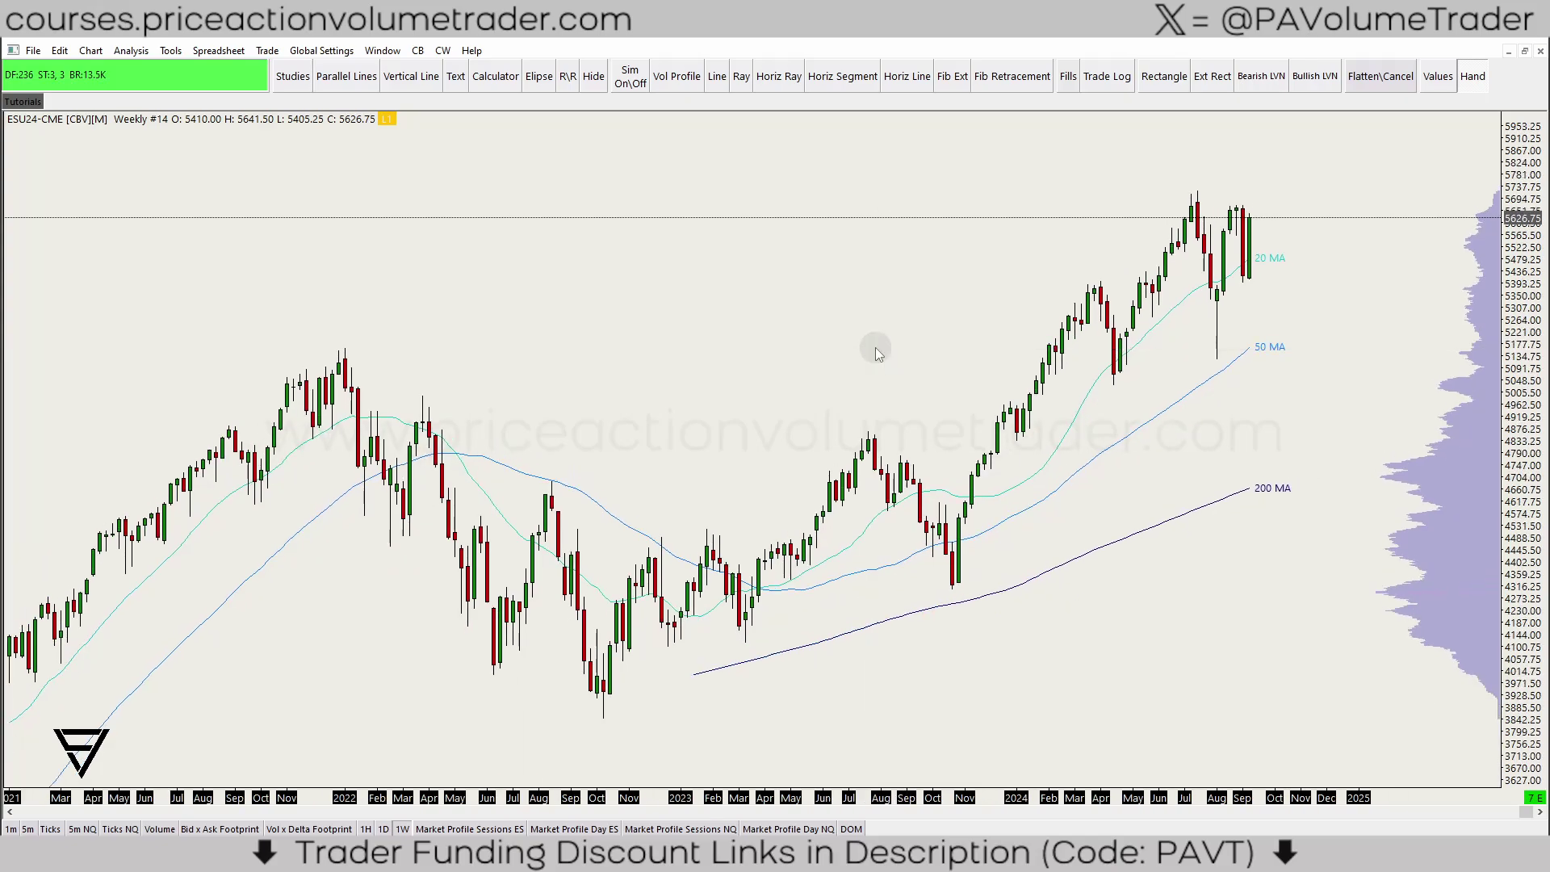
# Step: Switch from the weekly to the daily ES chart and frame the recent bars with their moving averages
pyautogui.moveTo(955, 282); pyautogui.dragTo(944, 287)
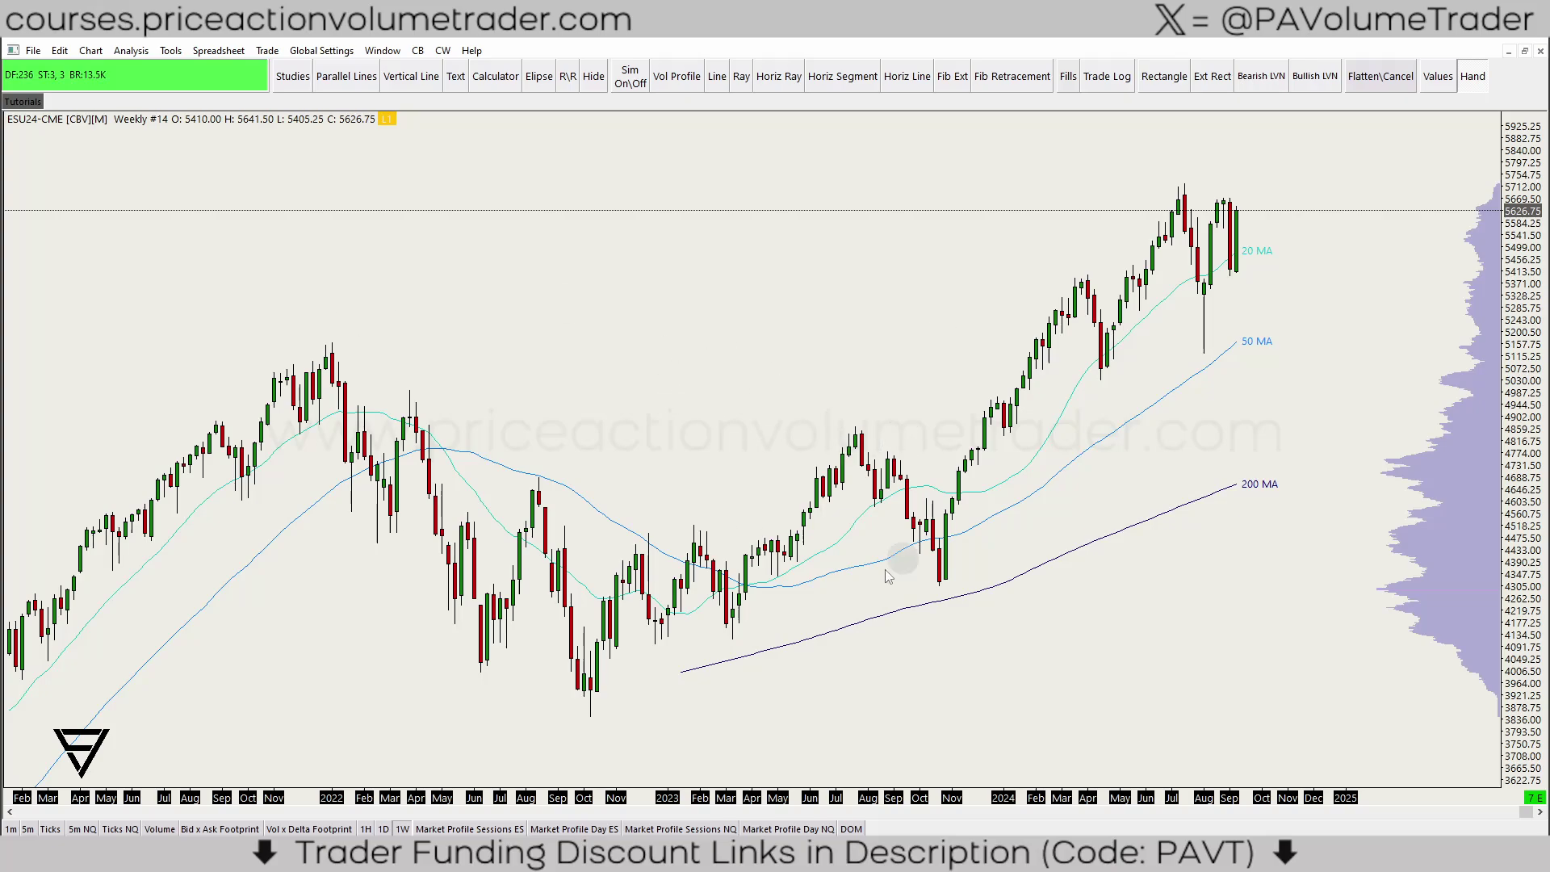
pyautogui.click(385, 829)
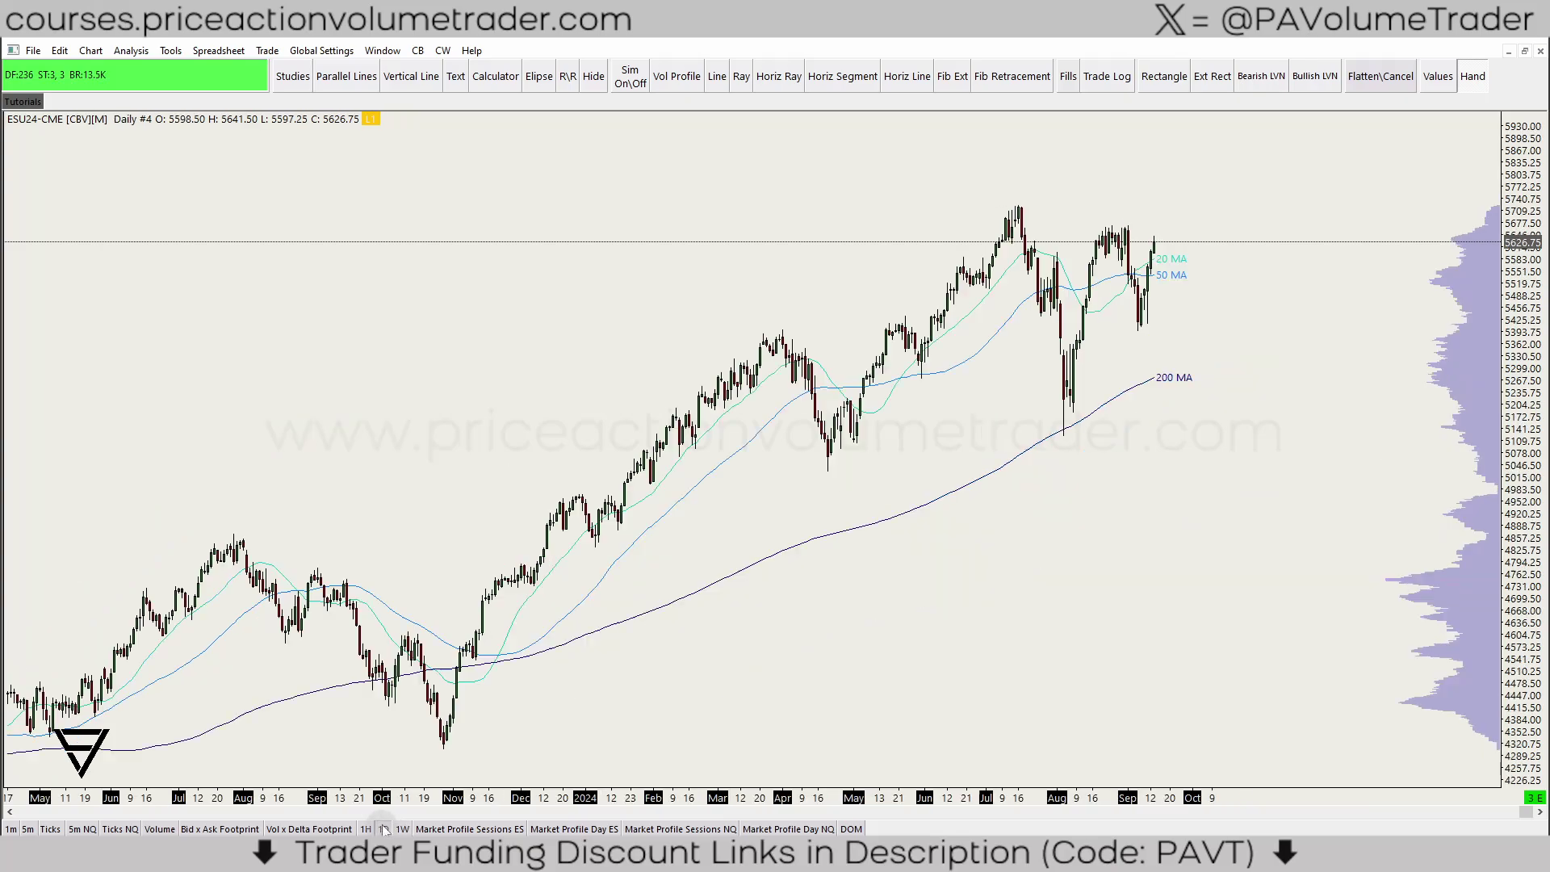
pyautogui.moveTo(797, 329); pyautogui.dragTo(699, 335)
pyautogui.scroll(4, 699, 329)
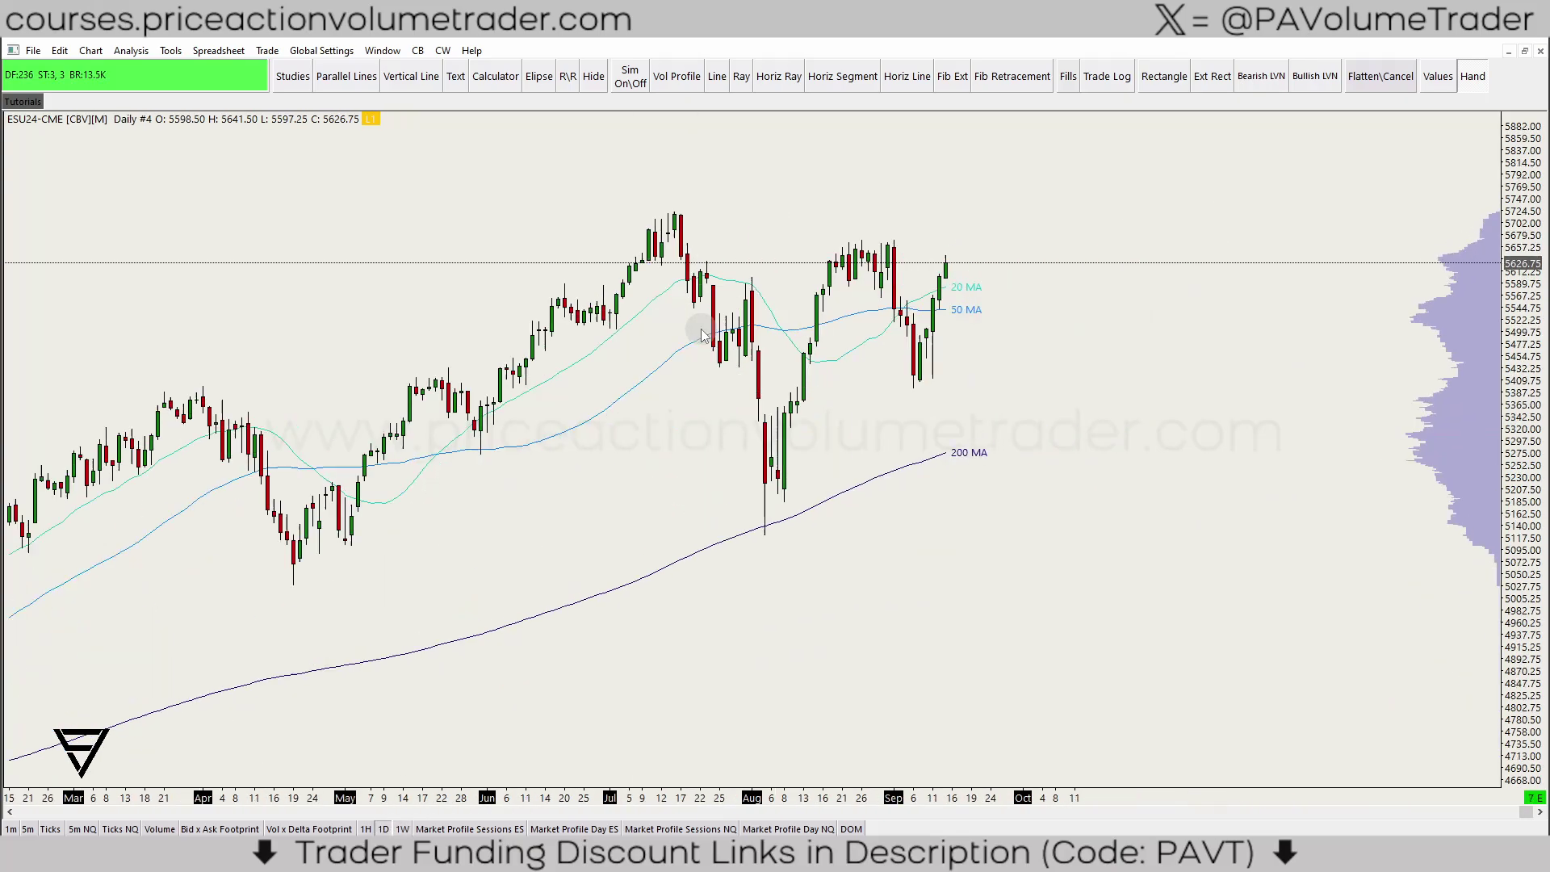
pyautogui.moveTo(900, 390); pyautogui.dragTo(1191, 433)
pyautogui.moveTo(940, 285); pyautogui.dragTo(829, 236)
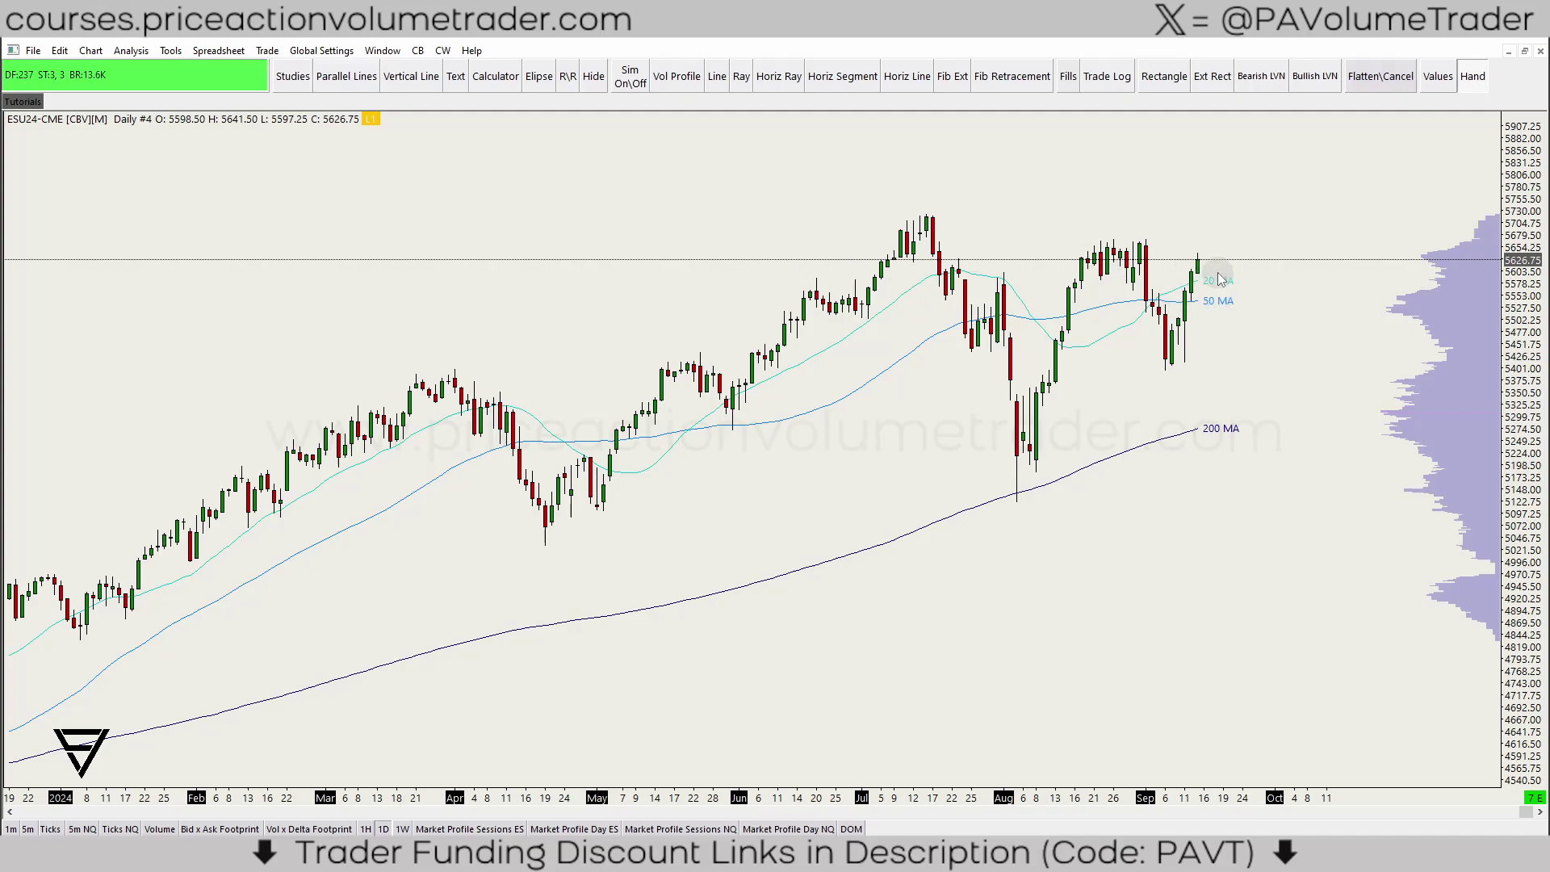
# Step: Review the daily chart's data limiting settings, including the days to load for historical chart data, and close them
pyautogui.click(95, 52)
pyautogui.click(124, 69)
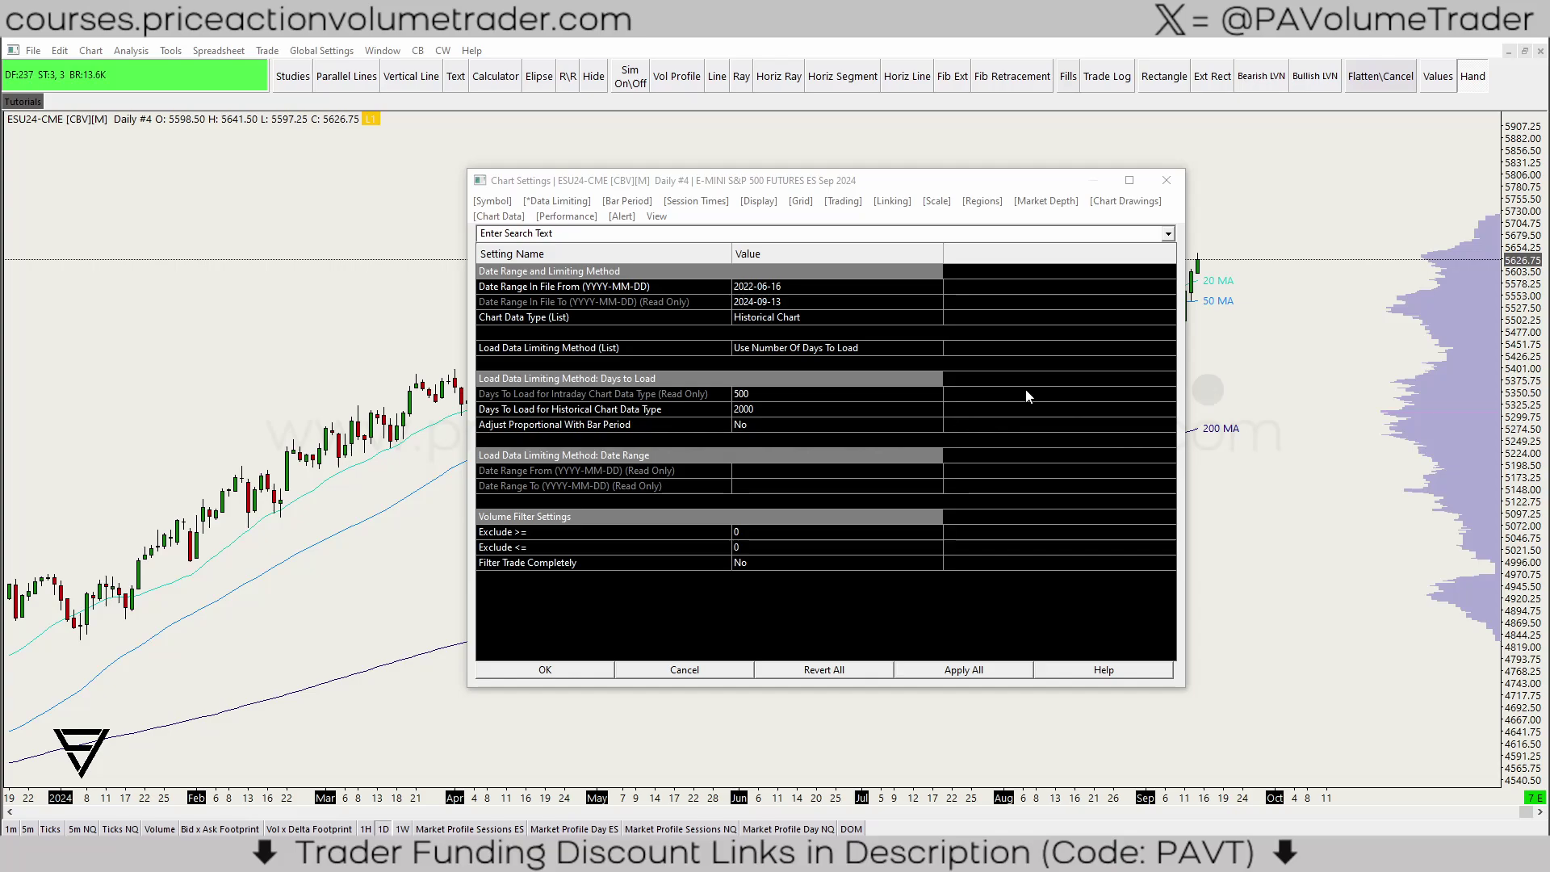
pyautogui.moveTo(465, 369); pyautogui.dragTo(791, 443)
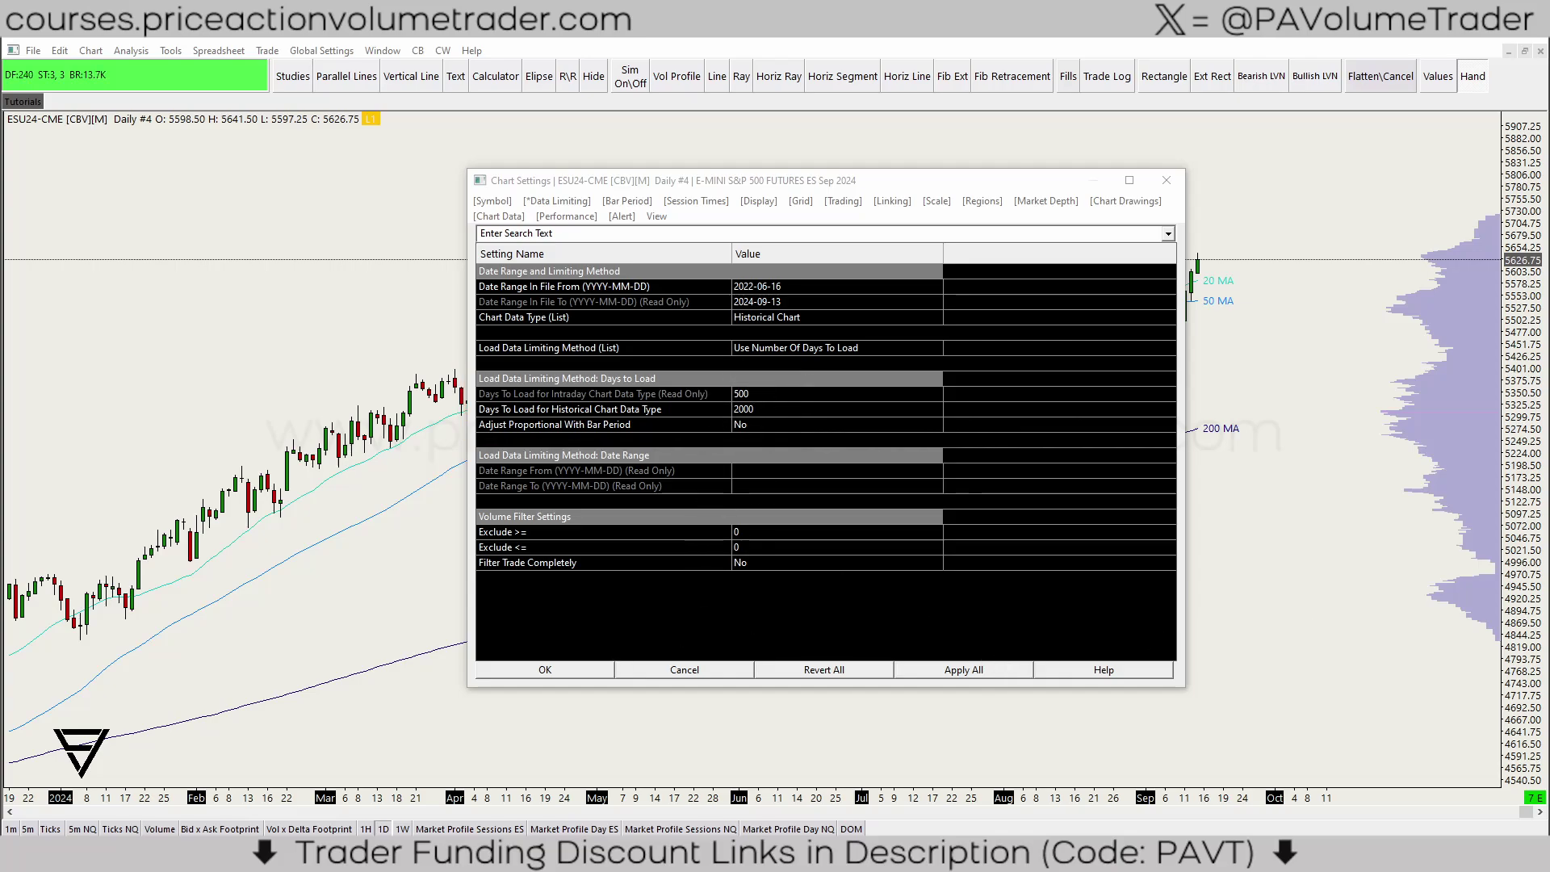
pyautogui.click(547, 670)
pyautogui.click(531, 670)
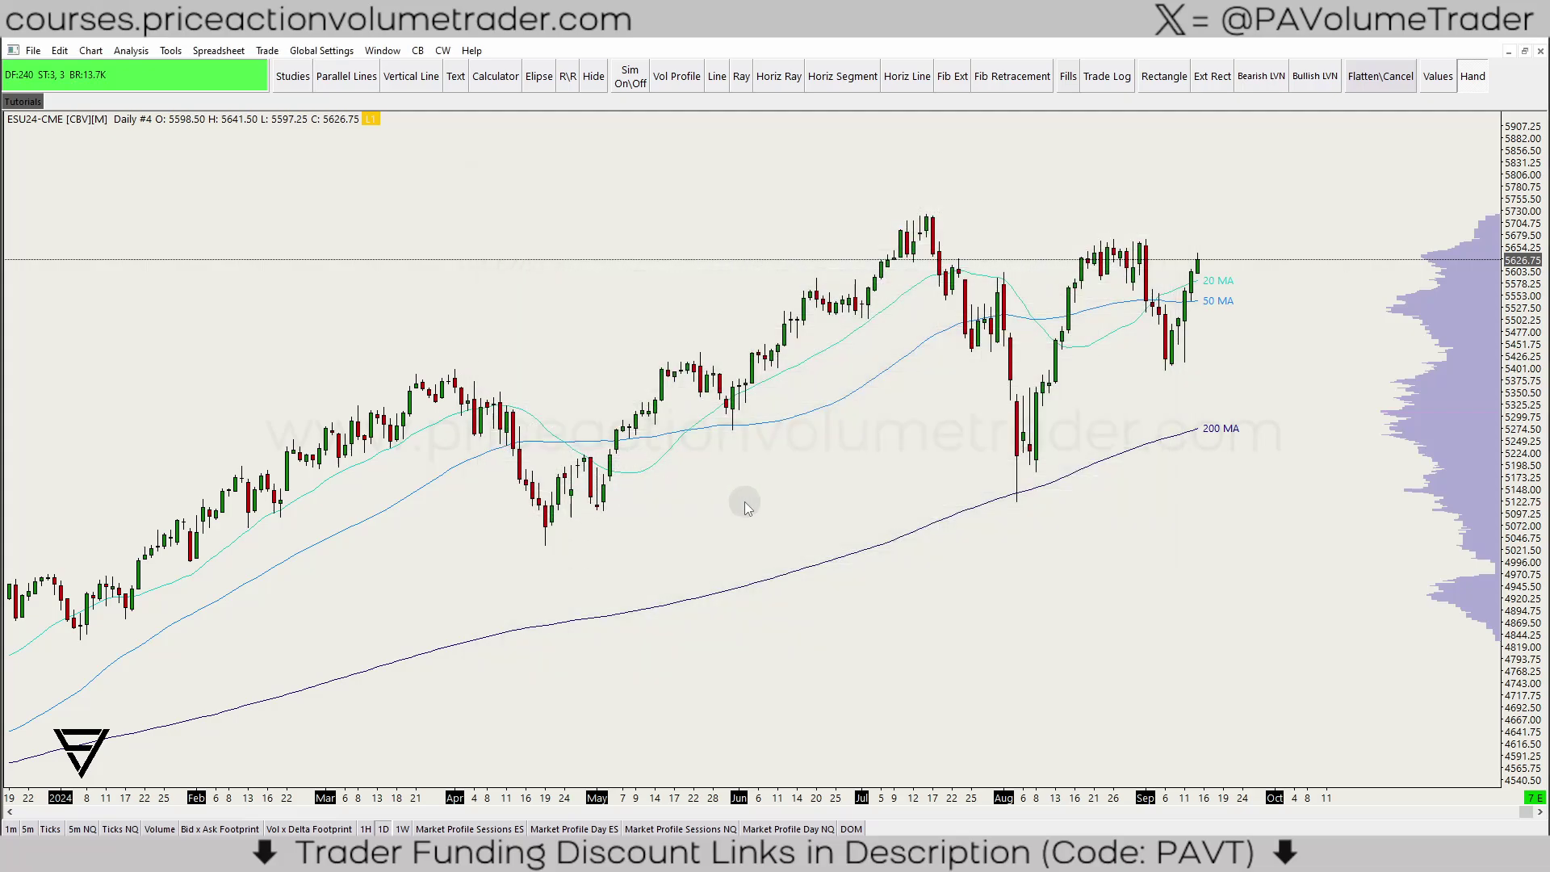
# Step: Examine how far back the daily chart's loaded price history reaches, then return to the recent bars
pyautogui.scroll(-3, 745, 501)
pyautogui.moveTo(219, 453); pyautogui.dragTo(1107, 343)
pyautogui.moveTo(269, 380); pyautogui.dragTo(455, 420)
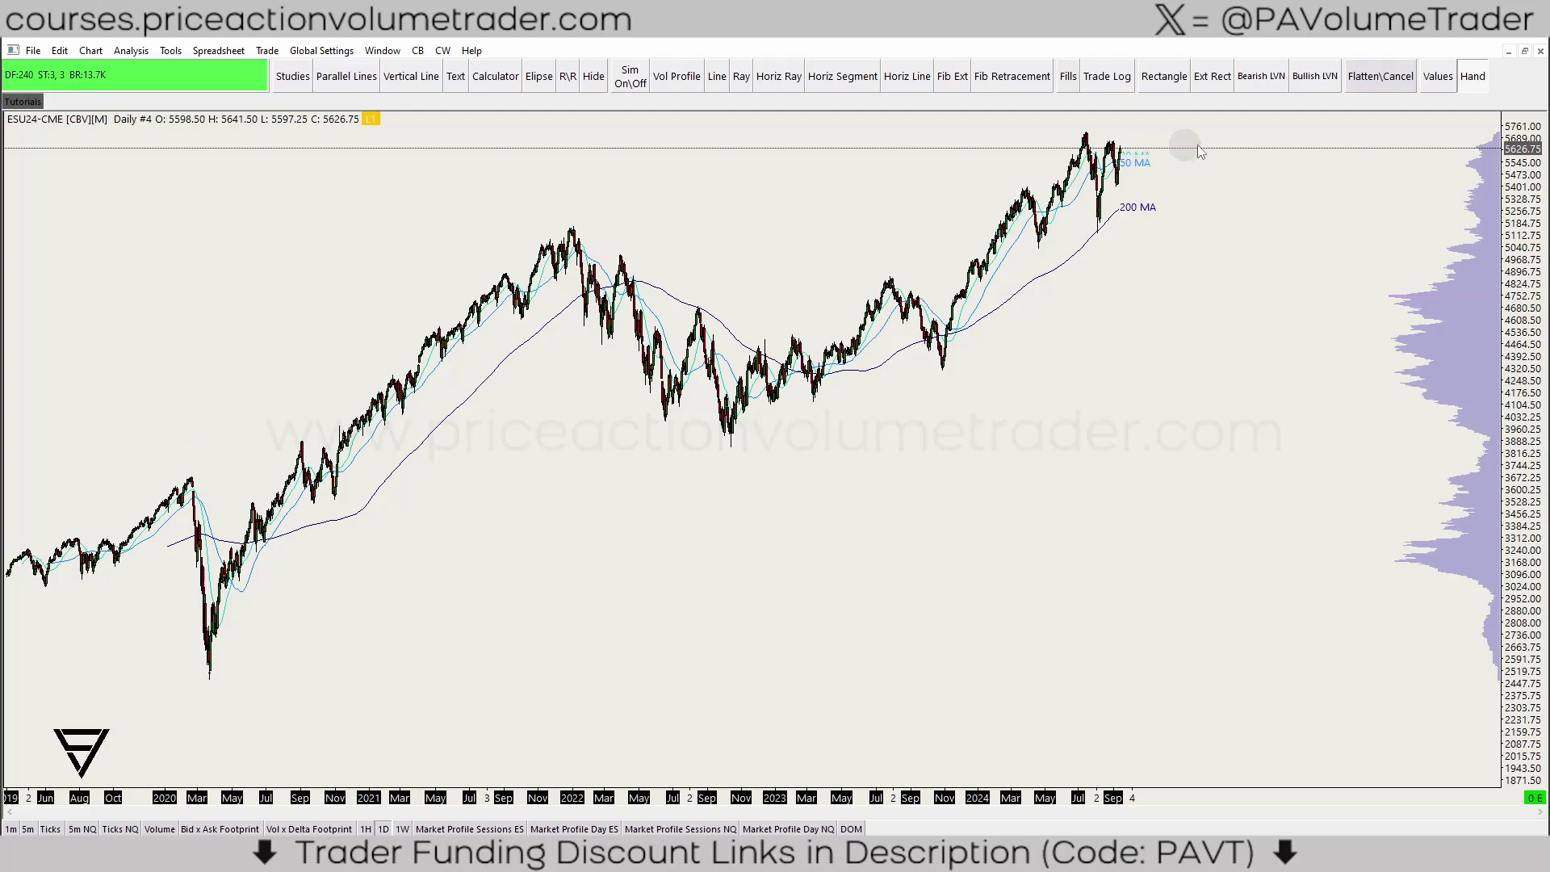
pyautogui.click(1440, 81)
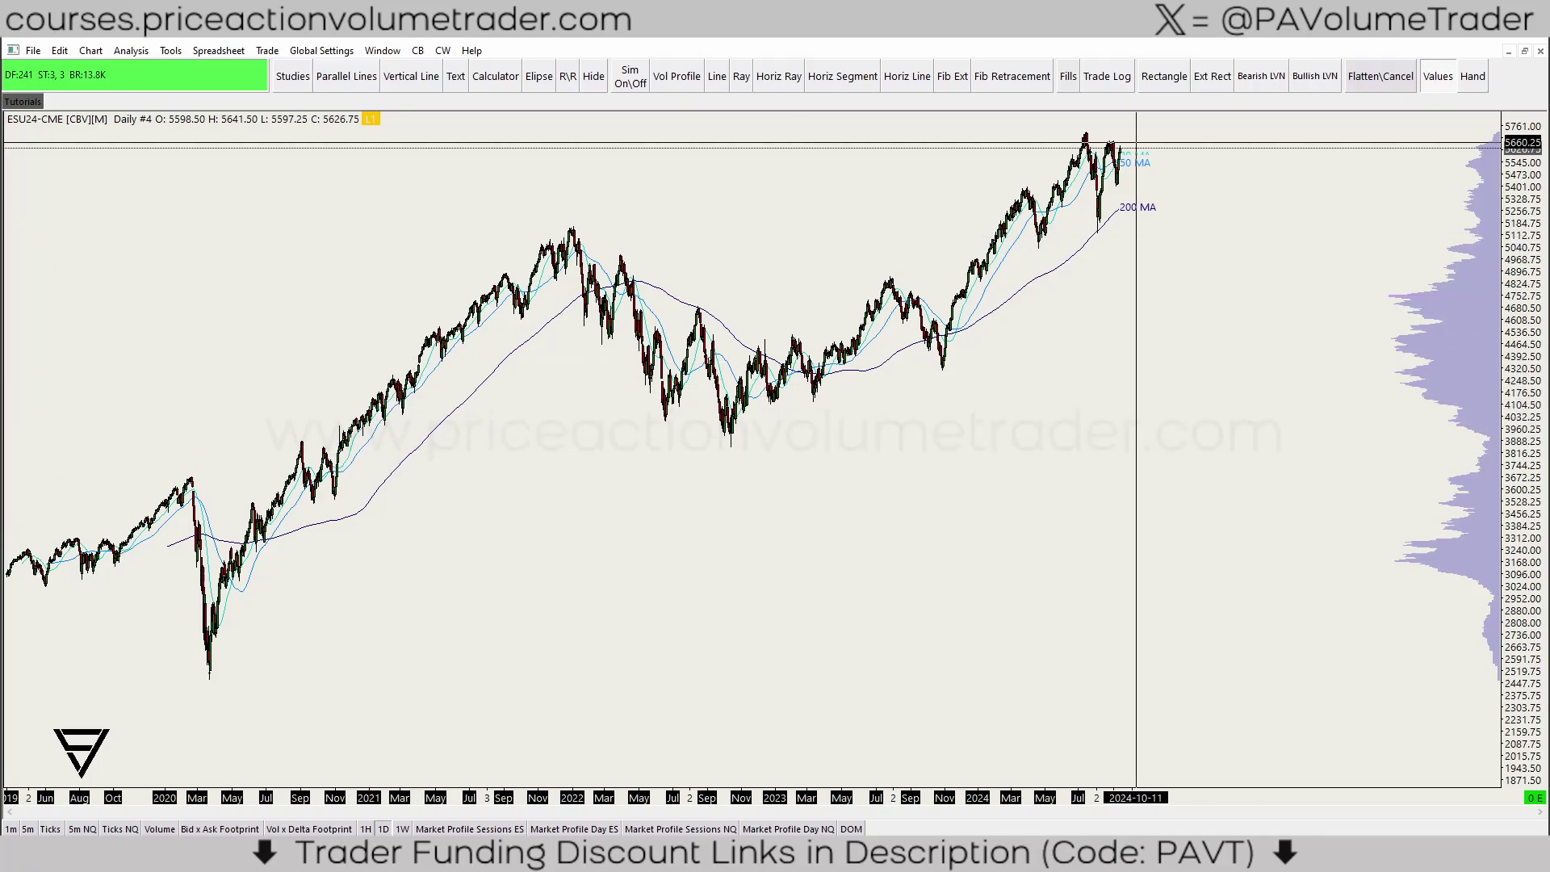
pyautogui.click(1473, 76)
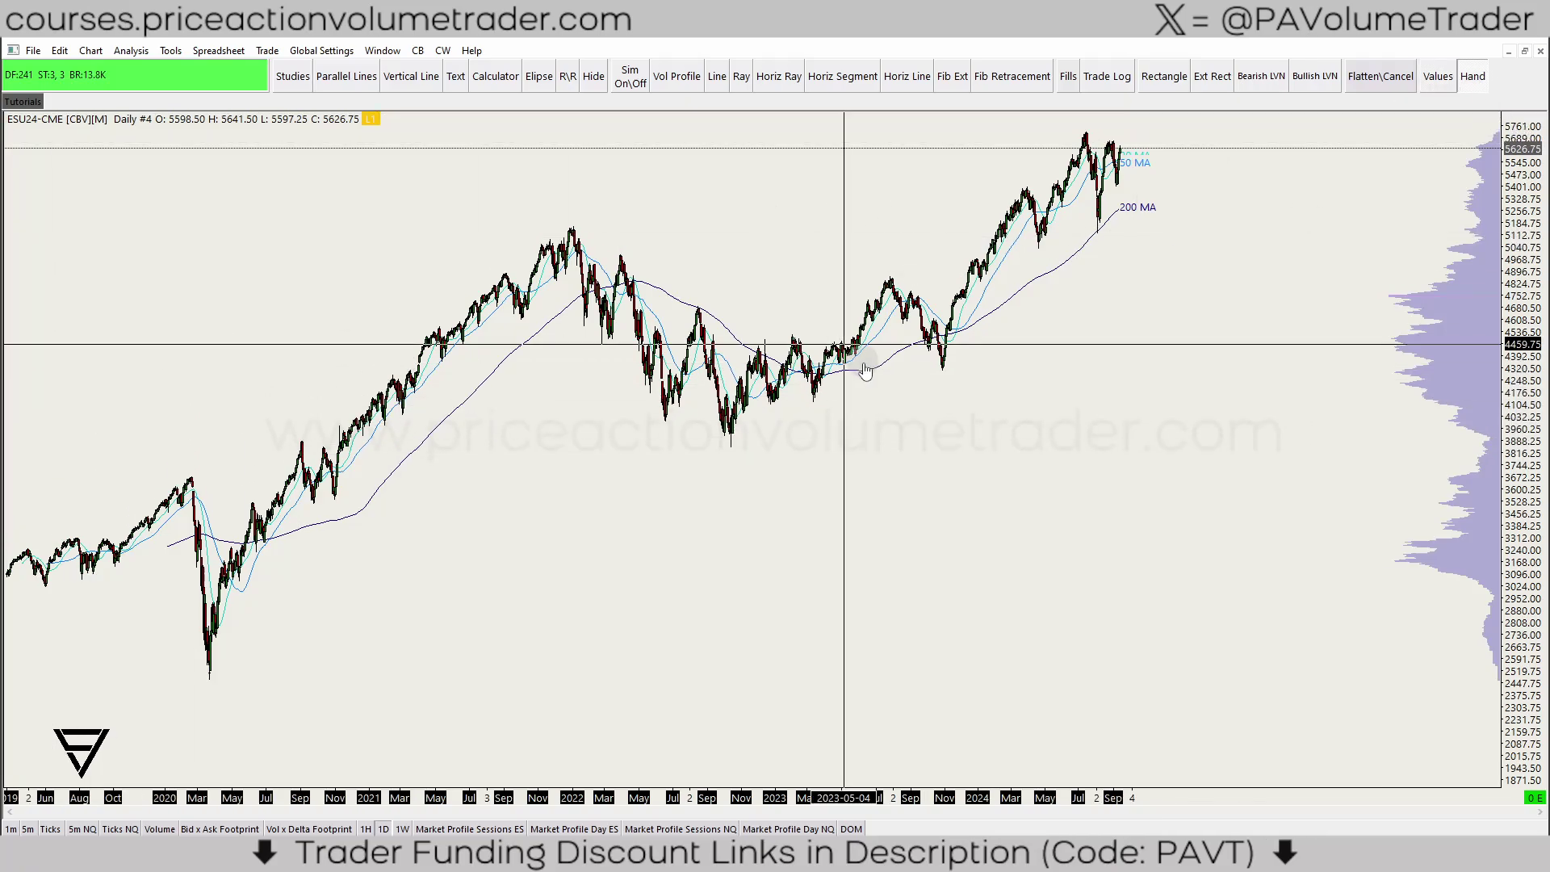
pyautogui.moveTo(844, 229); pyautogui.dragTo(879, 379)
pyautogui.scroll(5, 875, 374)
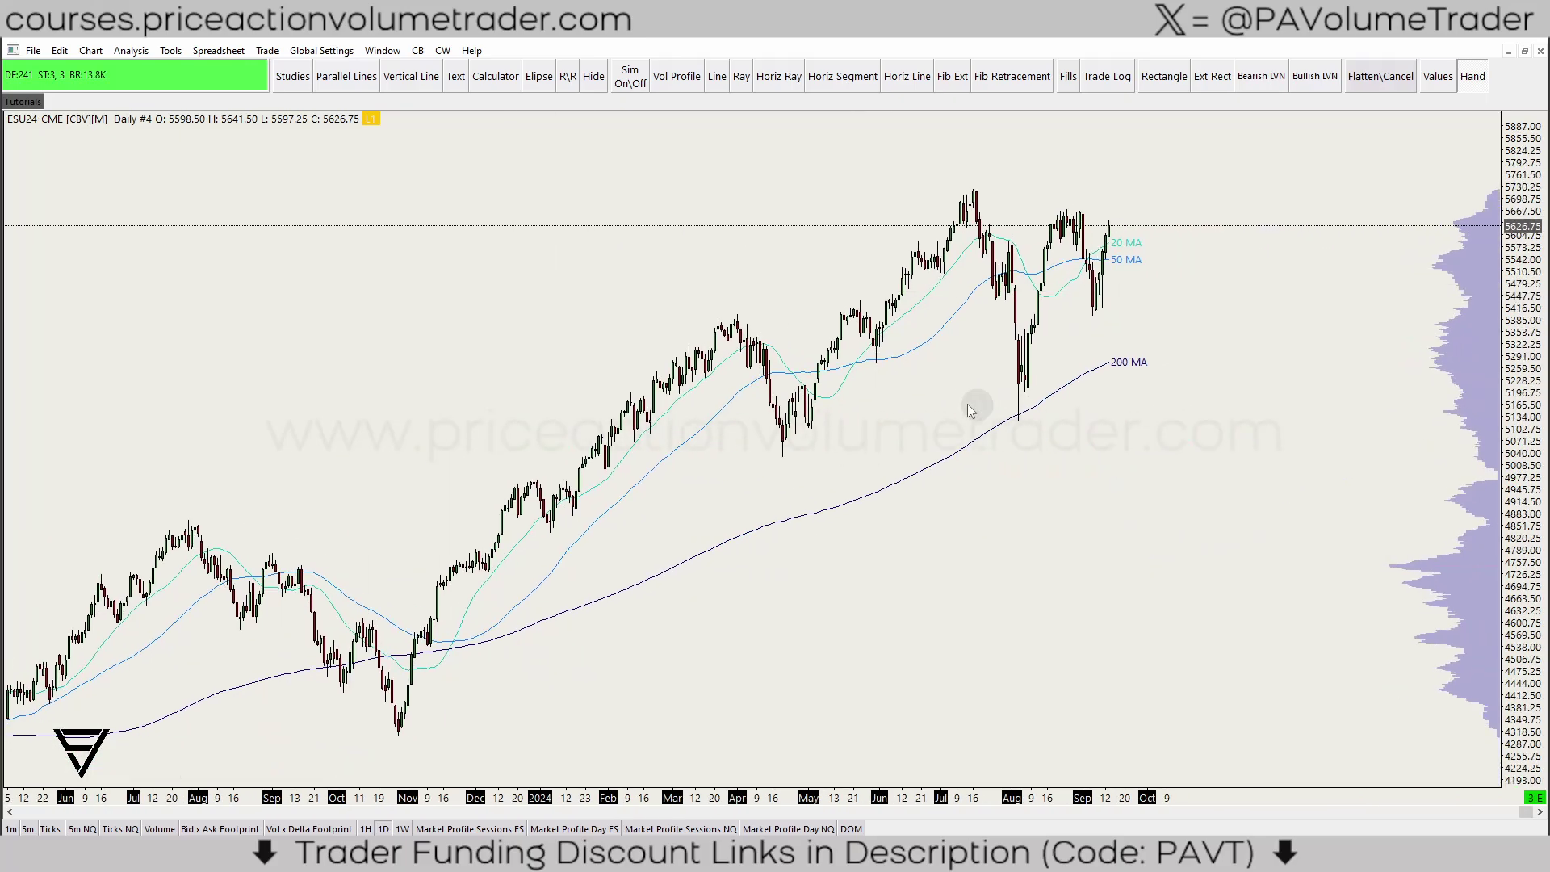
# Step: Recheck the historical days-to-load value in the daily chart's settings and close the dialog
pyautogui.scroll(-2, 671, 296)
pyautogui.scroll(3, 670, 297)
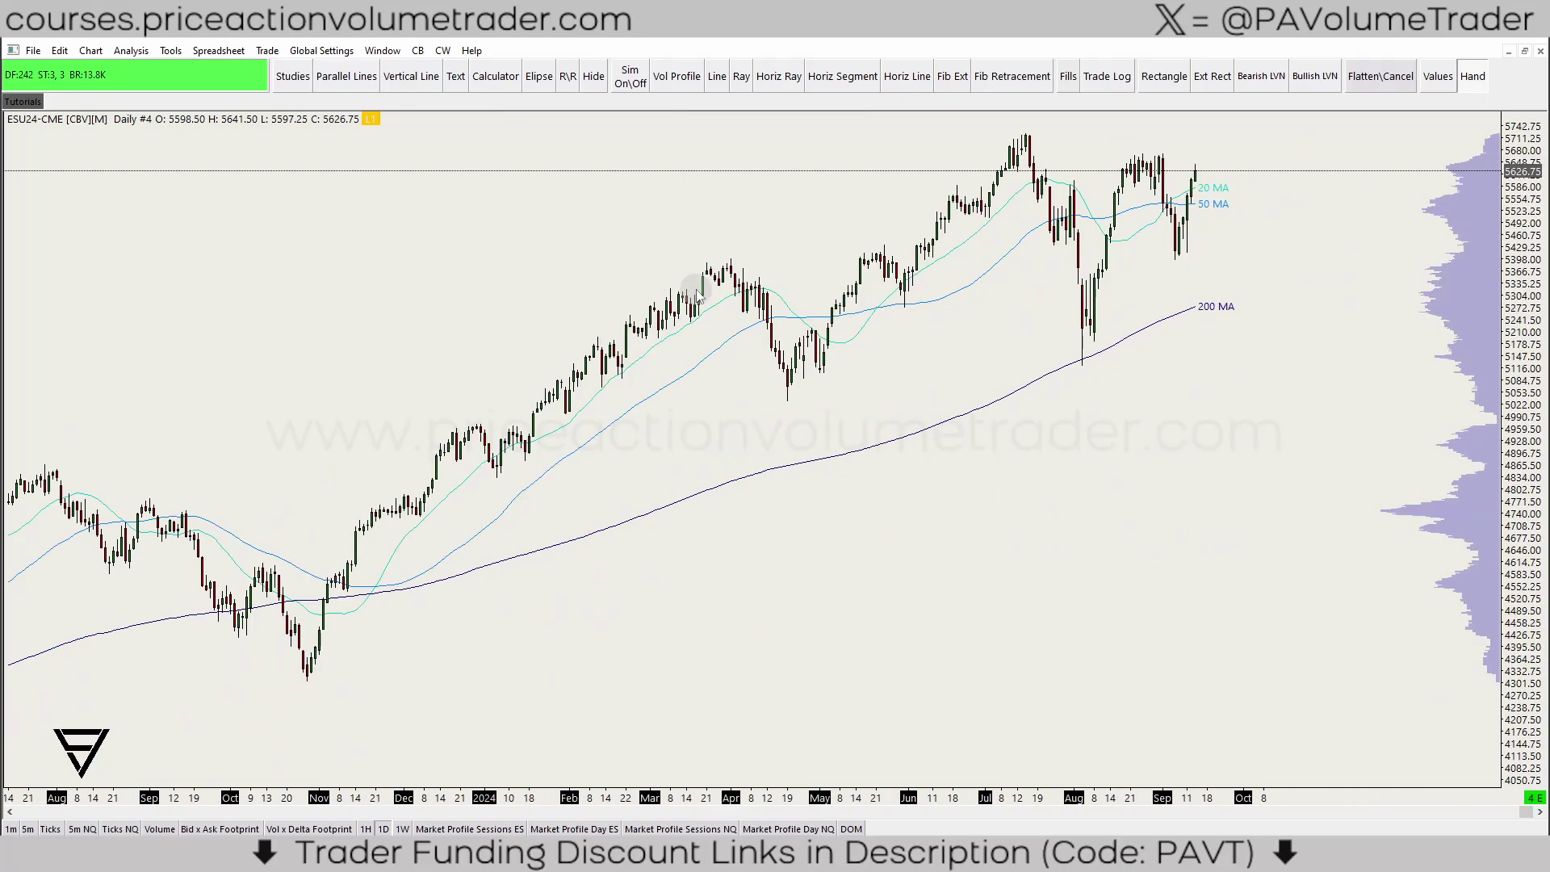
pyautogui.scroll(-2, 602, 318)
pyautogui.click(91, 50)
pyautogui.click(101, 68)
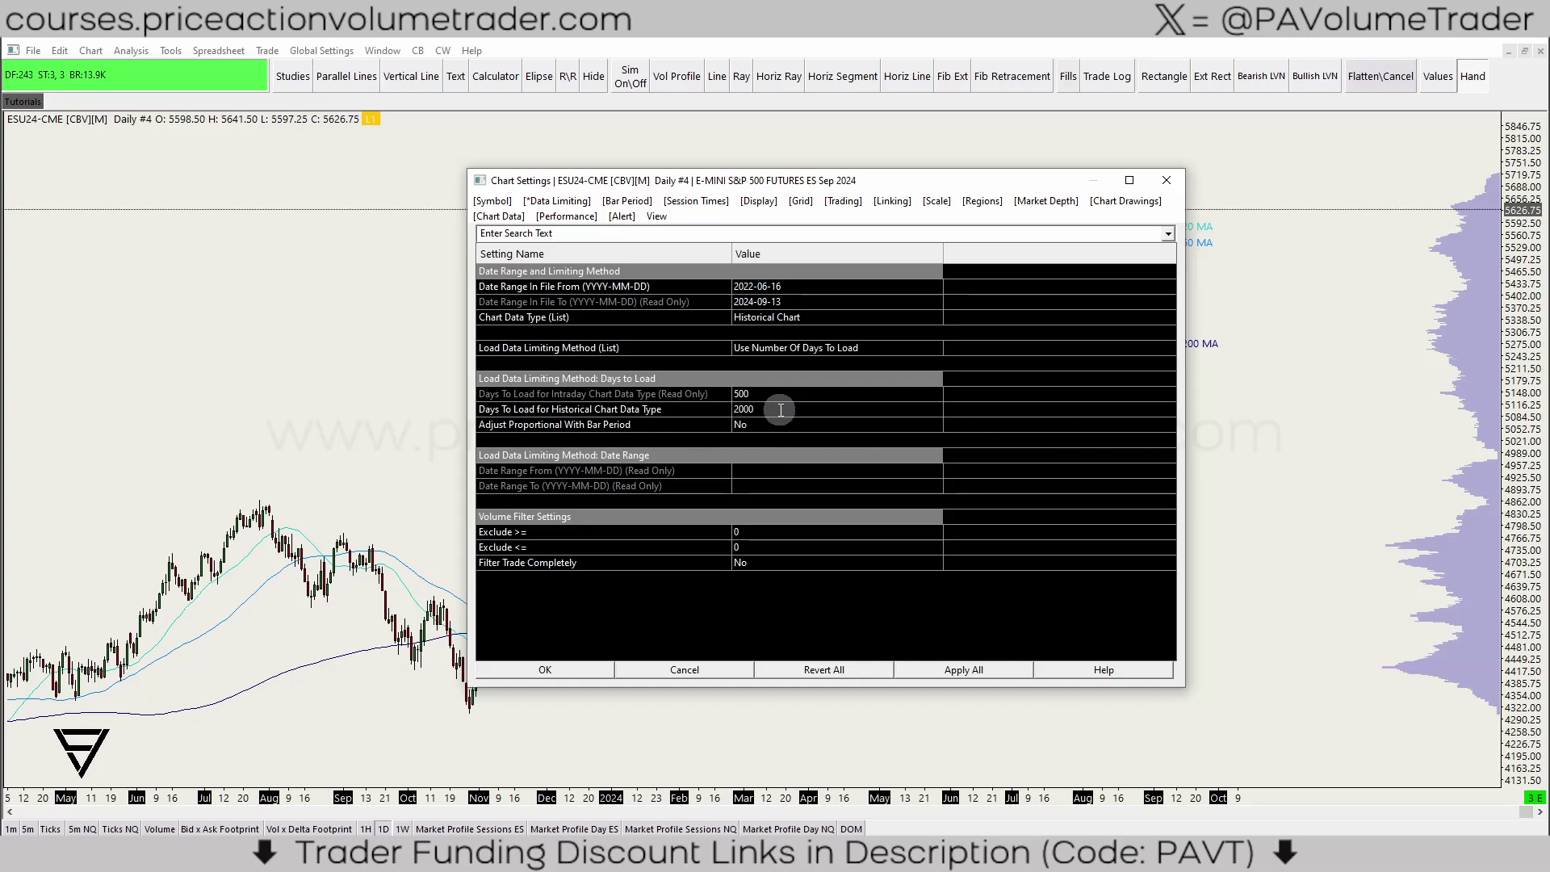
pyautogui.click(583, 675)
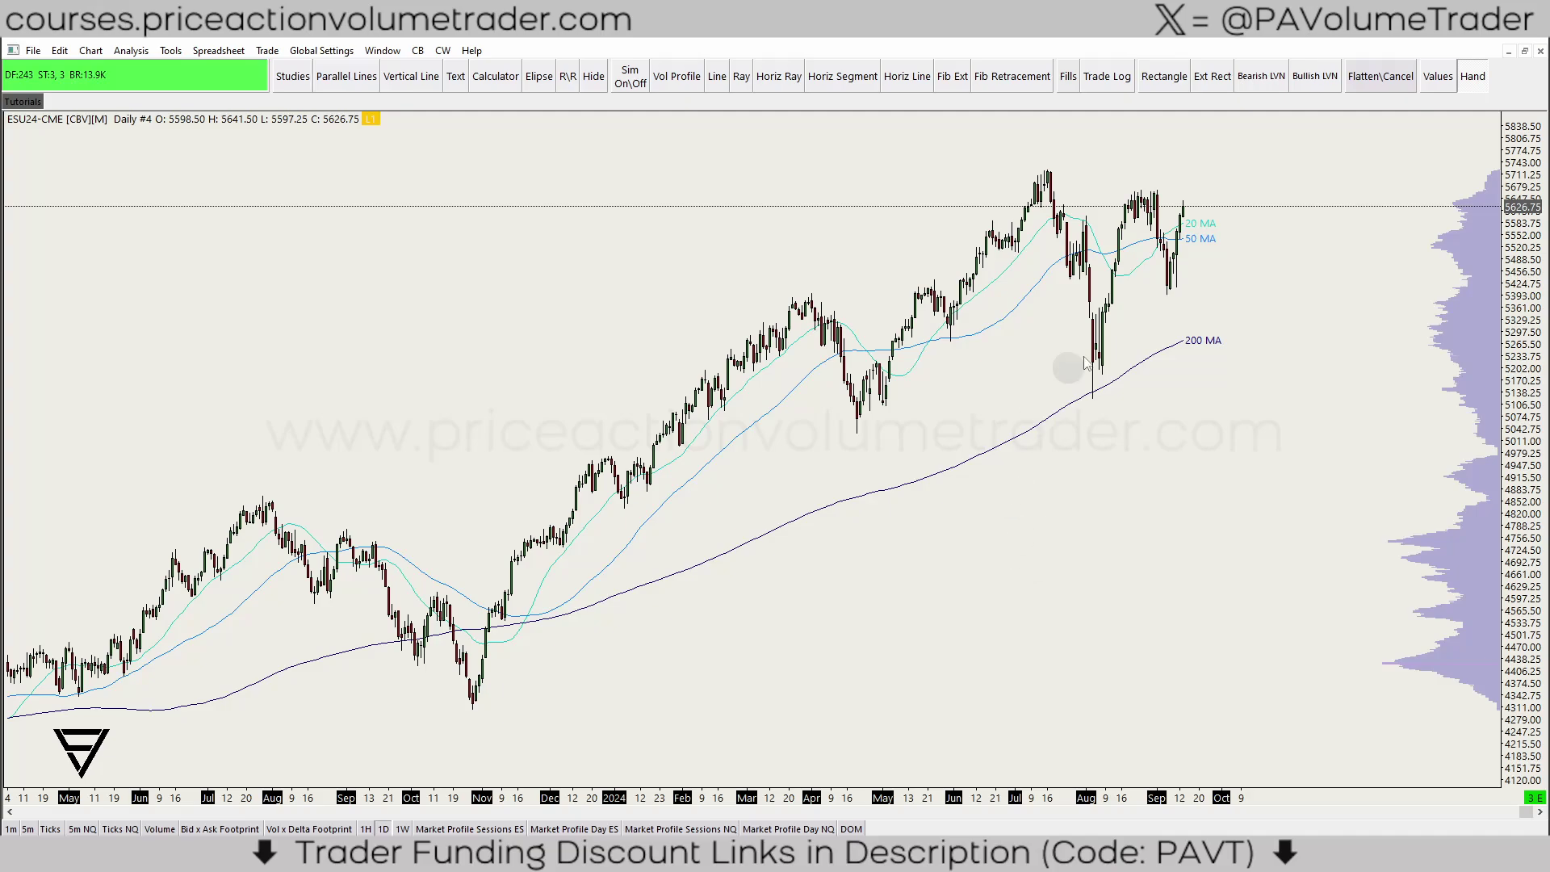
# Step: Rescale the daily chart's price axis and frame the 2024 bars with space beyond the latest candle
pyautogui.moveTo(1181, 472); pyautogui.dragTo(1198, 494)
pyautogui.scroll(2, 1198, 494)
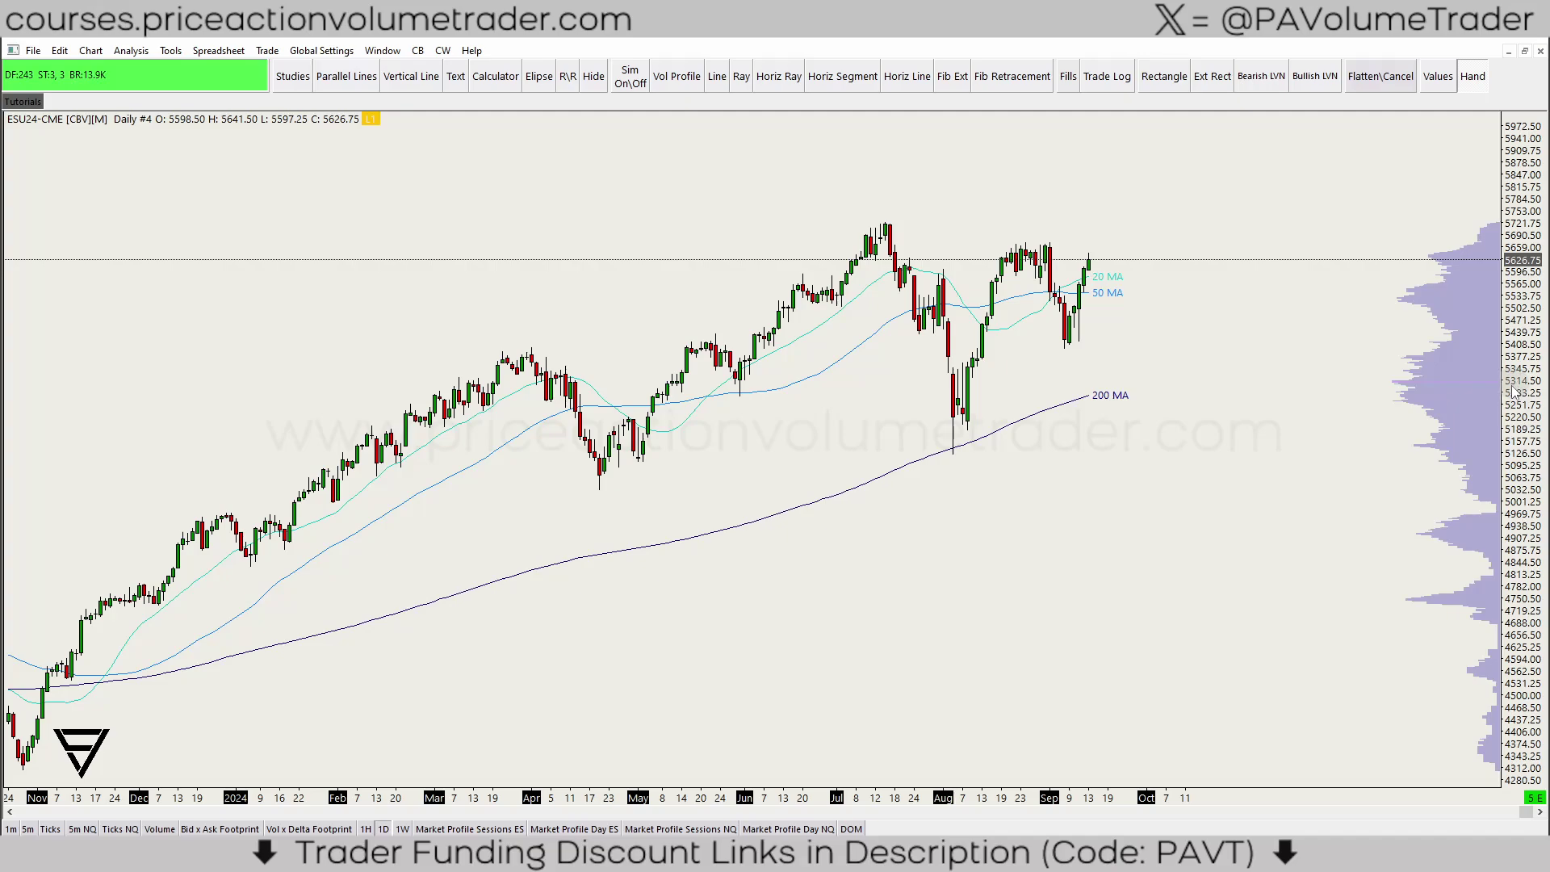
pyautogui.moveTo(1526, 440); pyautogui.dragTo(1534, 501)
pyautogui.moveTo(1092, 454); pyautogui.dragTo(1136, 519)
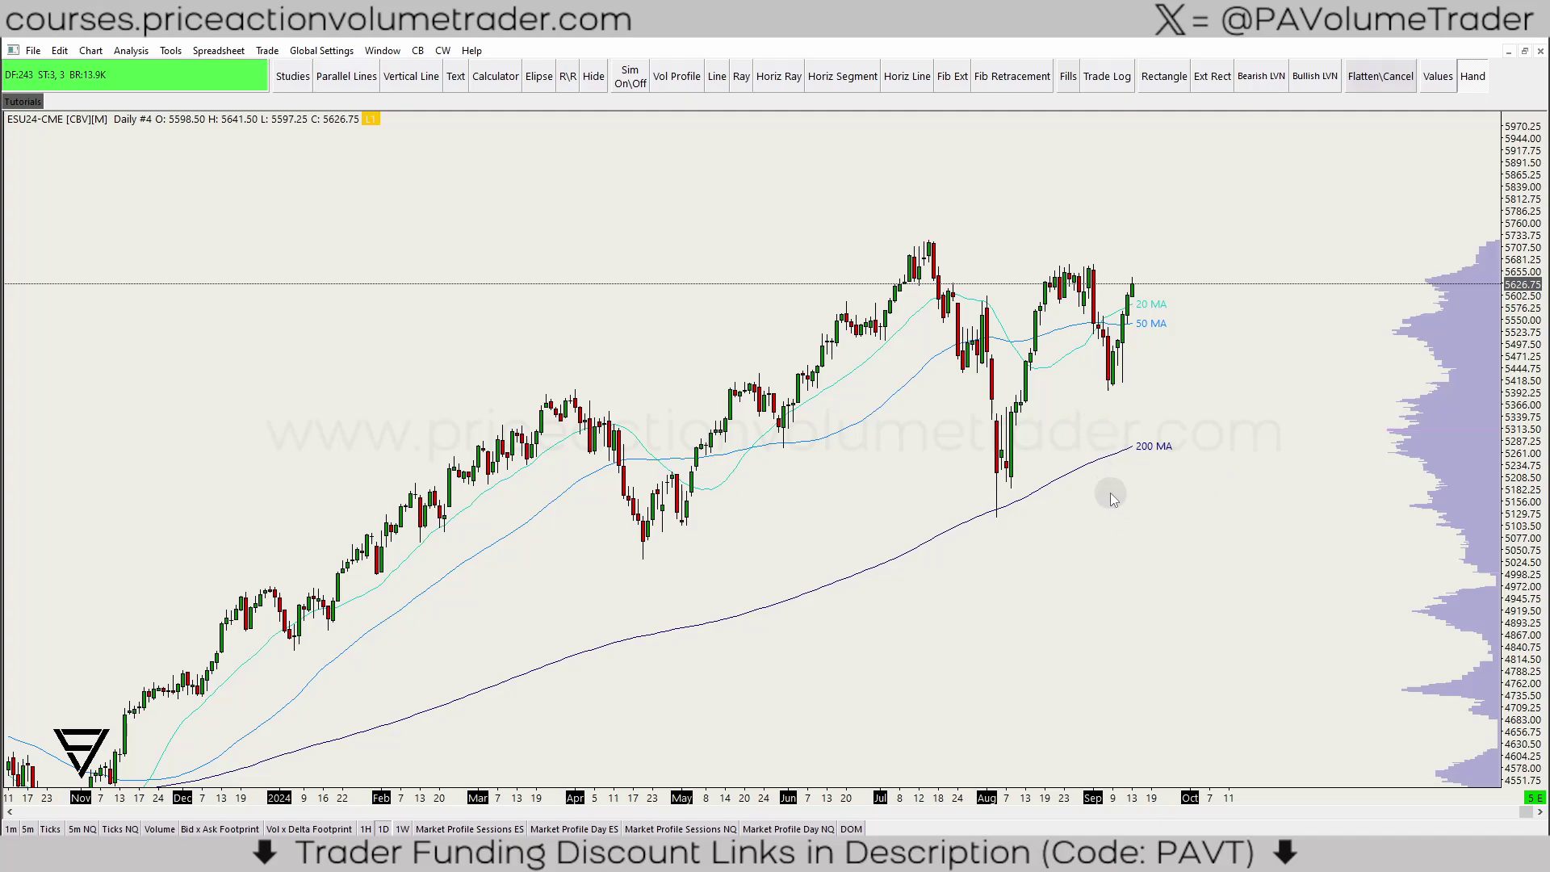
pyautogui.scroll(2, 1187, 509)
pyautogui.moveTo(1529, 361); pyautogui.dragTo(1528, 401)
pyautogui.moveTo(1190, 401); pyautogui.dragTo(1222, 401)
pyautogui.scroll(3, 1258, 397)
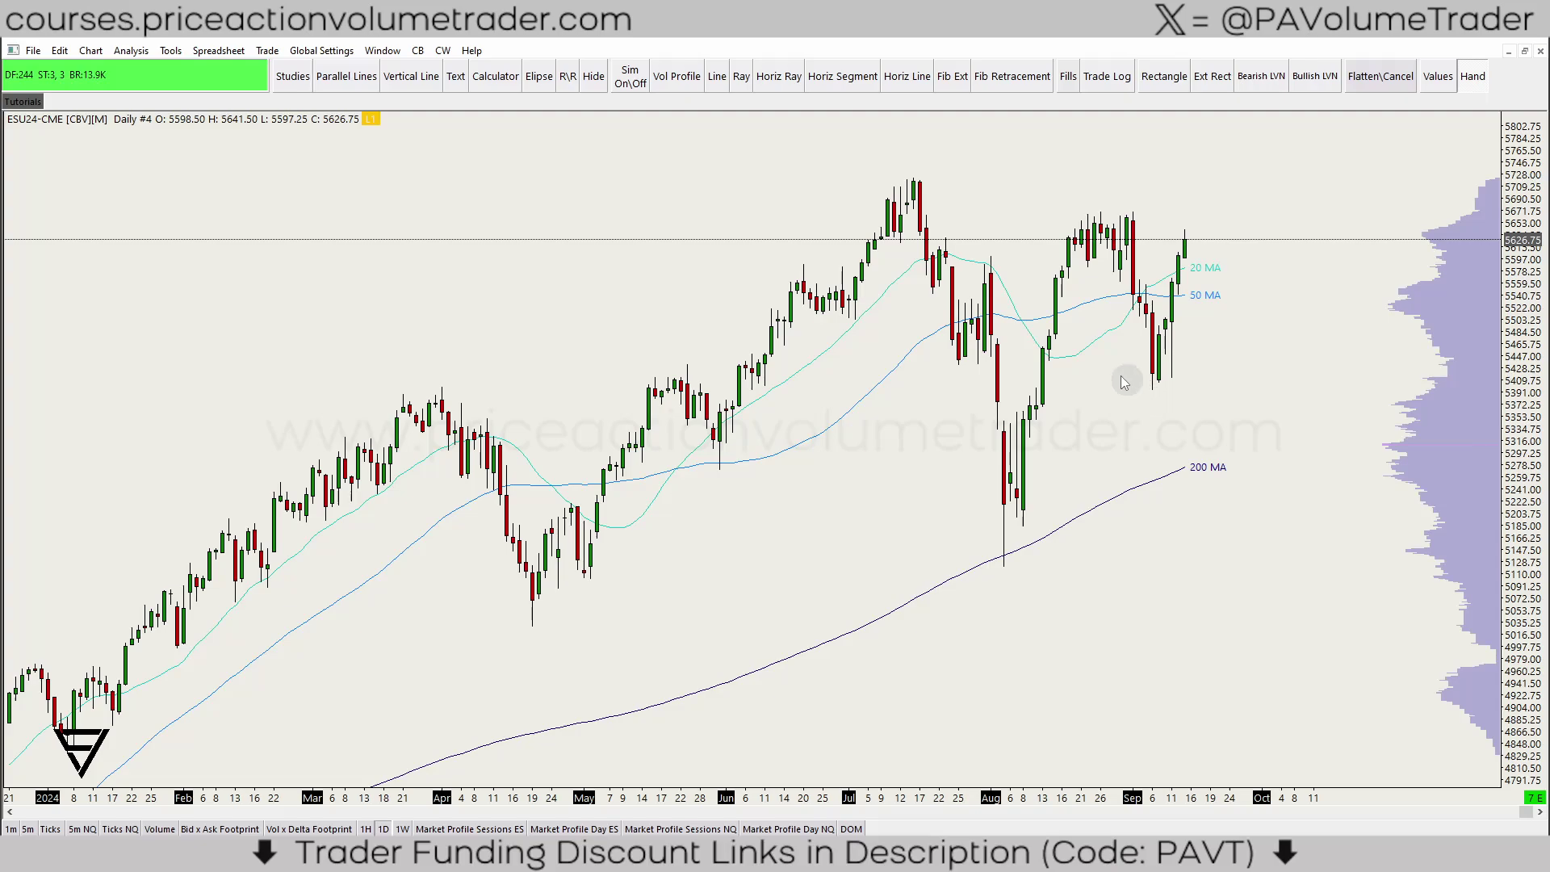
# Step: Switch to the 60-minute ES chart and stretch its price scale around the mid-August to mid-September bars
pyautogui.click(365, 829)
pyautogui.moveTo(1160, 564); pyautogui.dragTo(670, 638)
pyautogui.scroll(1, 691, 617)
pyautogui.moveTo(798, 622); pyautogui.dragTo(852, 560)
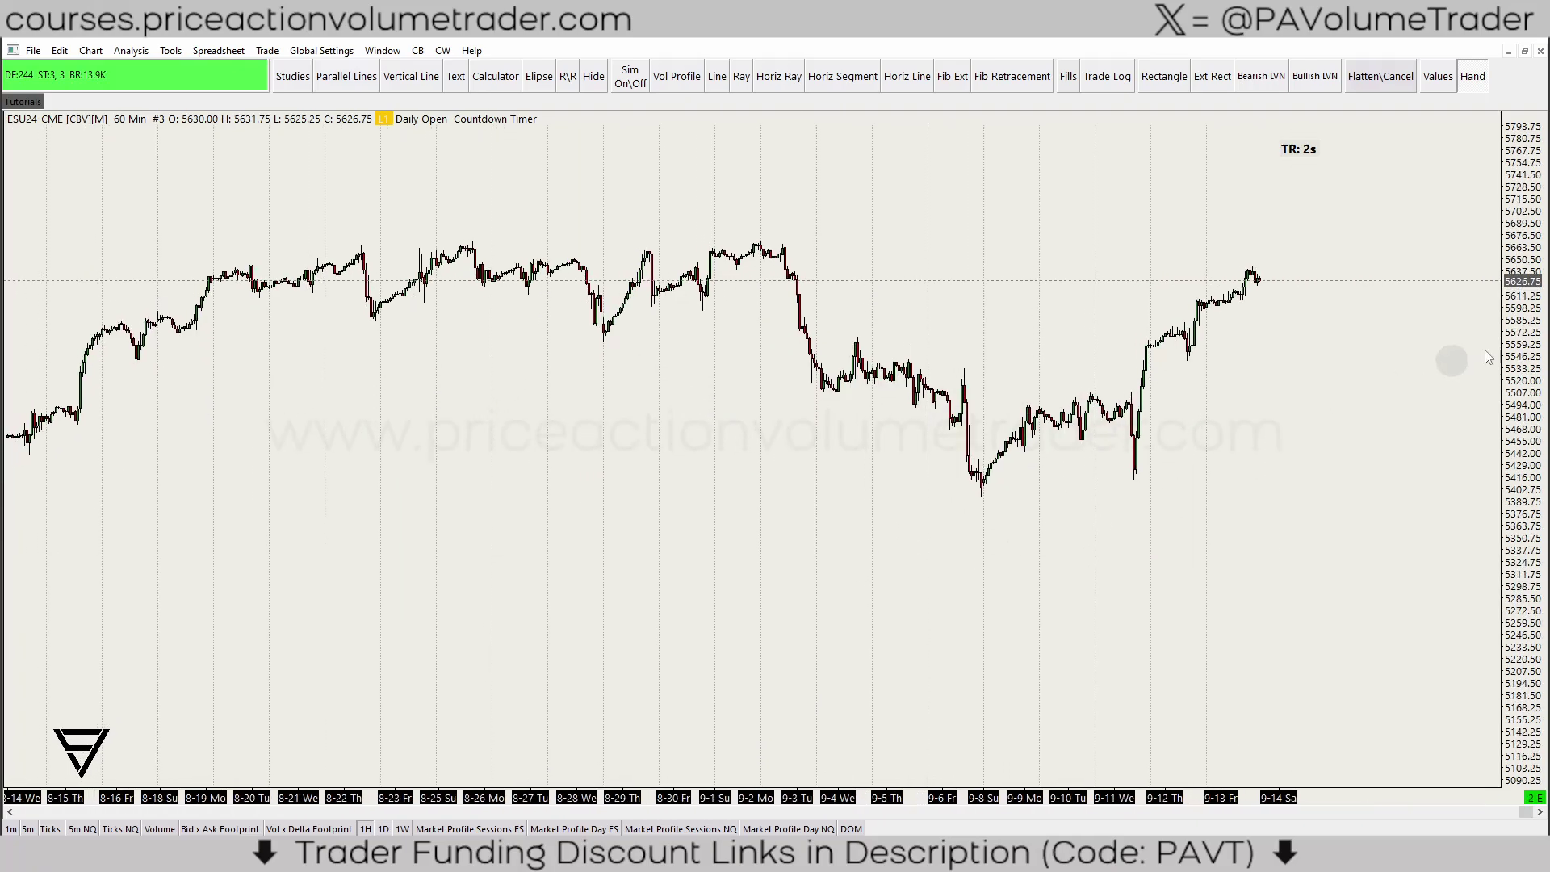
pyautogui.moveTo(1537, 396); pyautogui.dragTo(1510, 820)
pyautogui.moveTo(1196, 646)
pyautogui.mouseDown()
pyautogui.moveTo(1283, 609)
pyautogui.moveTo(1267, 633)
pyautogui.moveTo(1226, 641)
pyautogui.mouseUp()
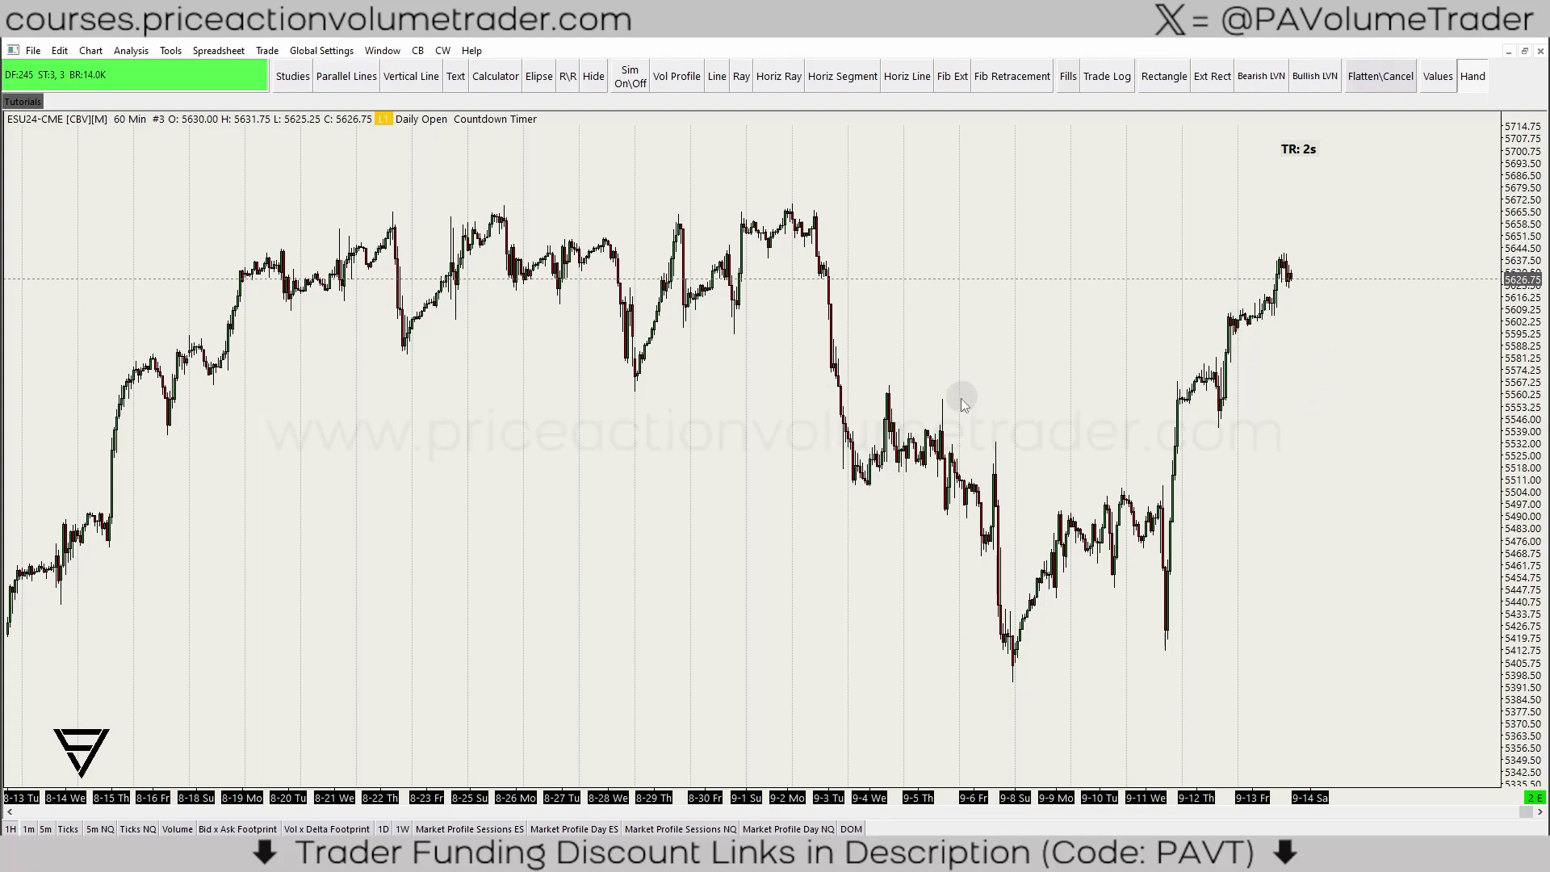
# Step: Examine the full loaded history of the 60-minute chart back to early June, fitting the price scale to it
pyautogui.scroll(-2, 924, 458)
pyautogui.moveTo(318, 531); pyautogui.dragTo(746, 458)
pyautogui.moveTo(246, 505); pyautogui.dragTo(339, 539)
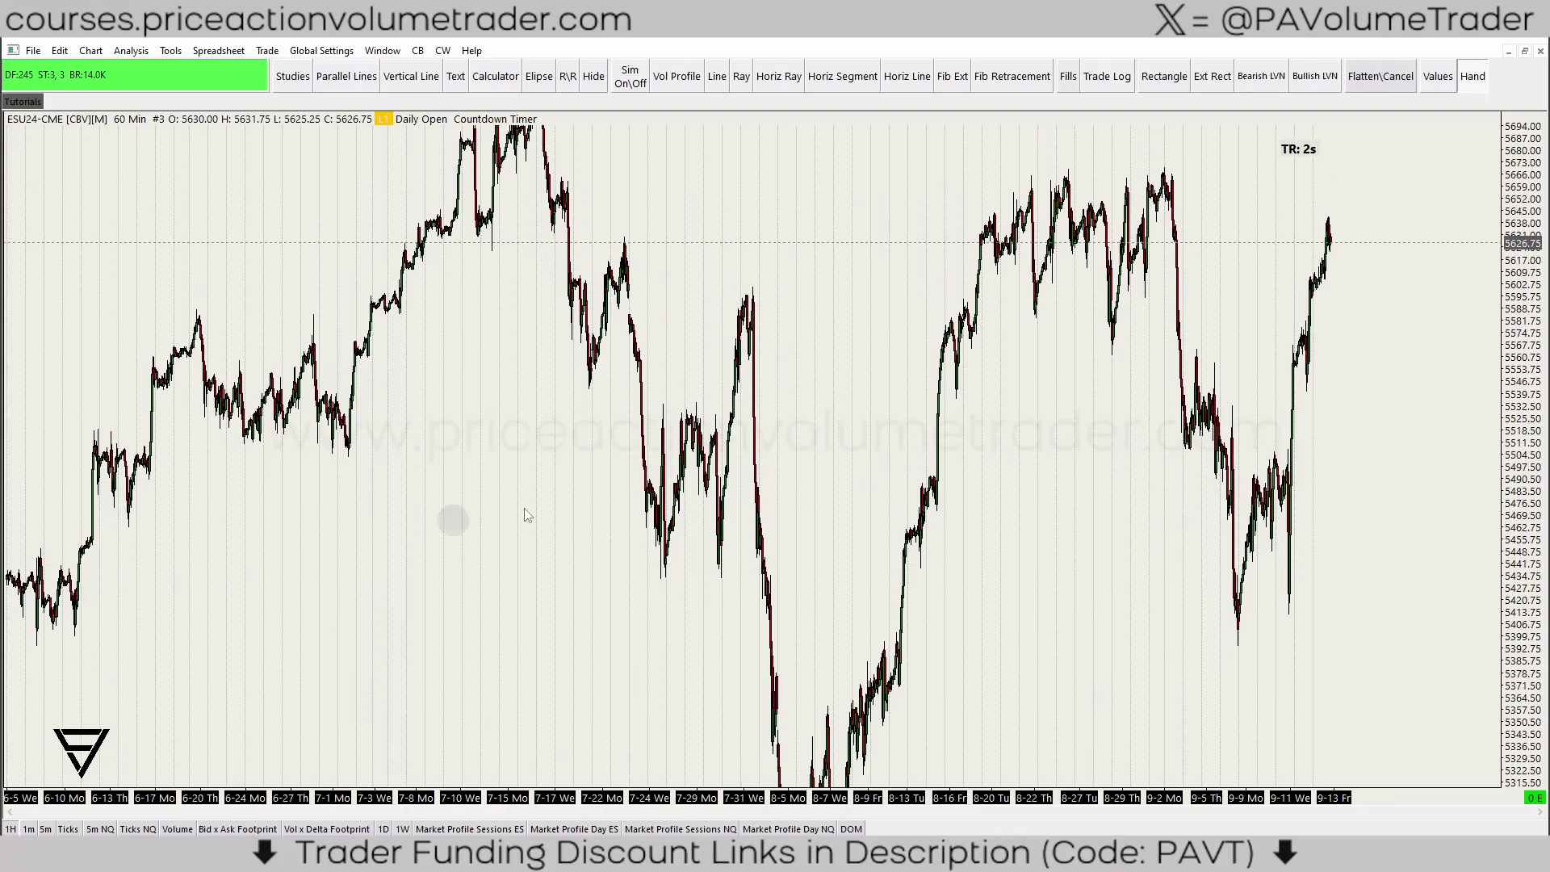
pyautogui.moveTo(1534, 327); pyautogui.dragTo(1532, 349)
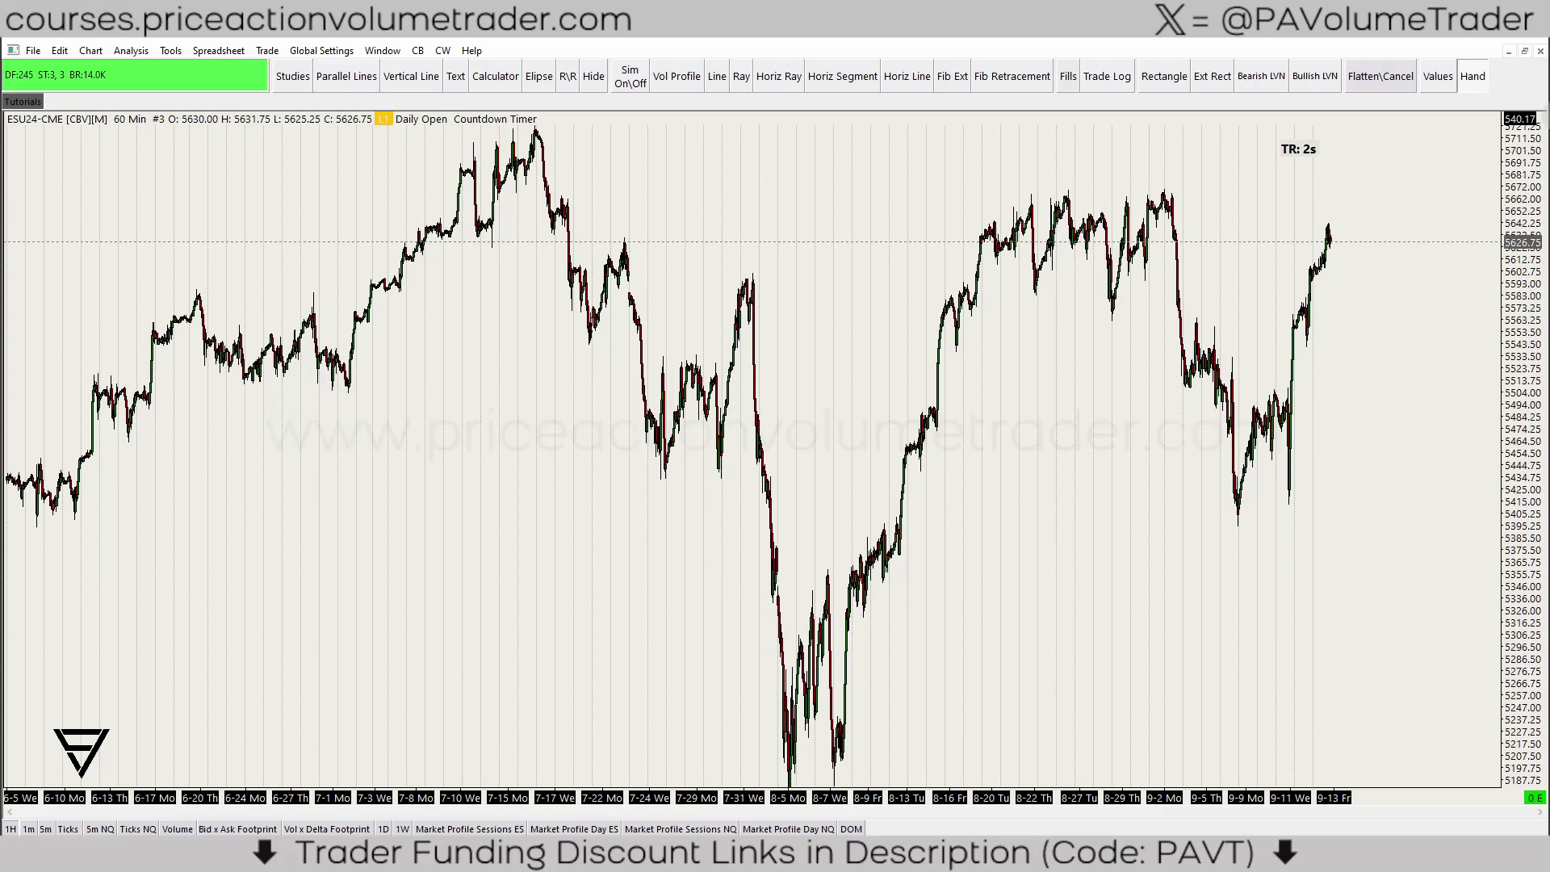
pyautogui.moveTo(1507, 408); pyautogui.dragTo(1510, 310)
pyautogui.moveTo(1350, 406); pyautogui.dragTo(1373, 458)
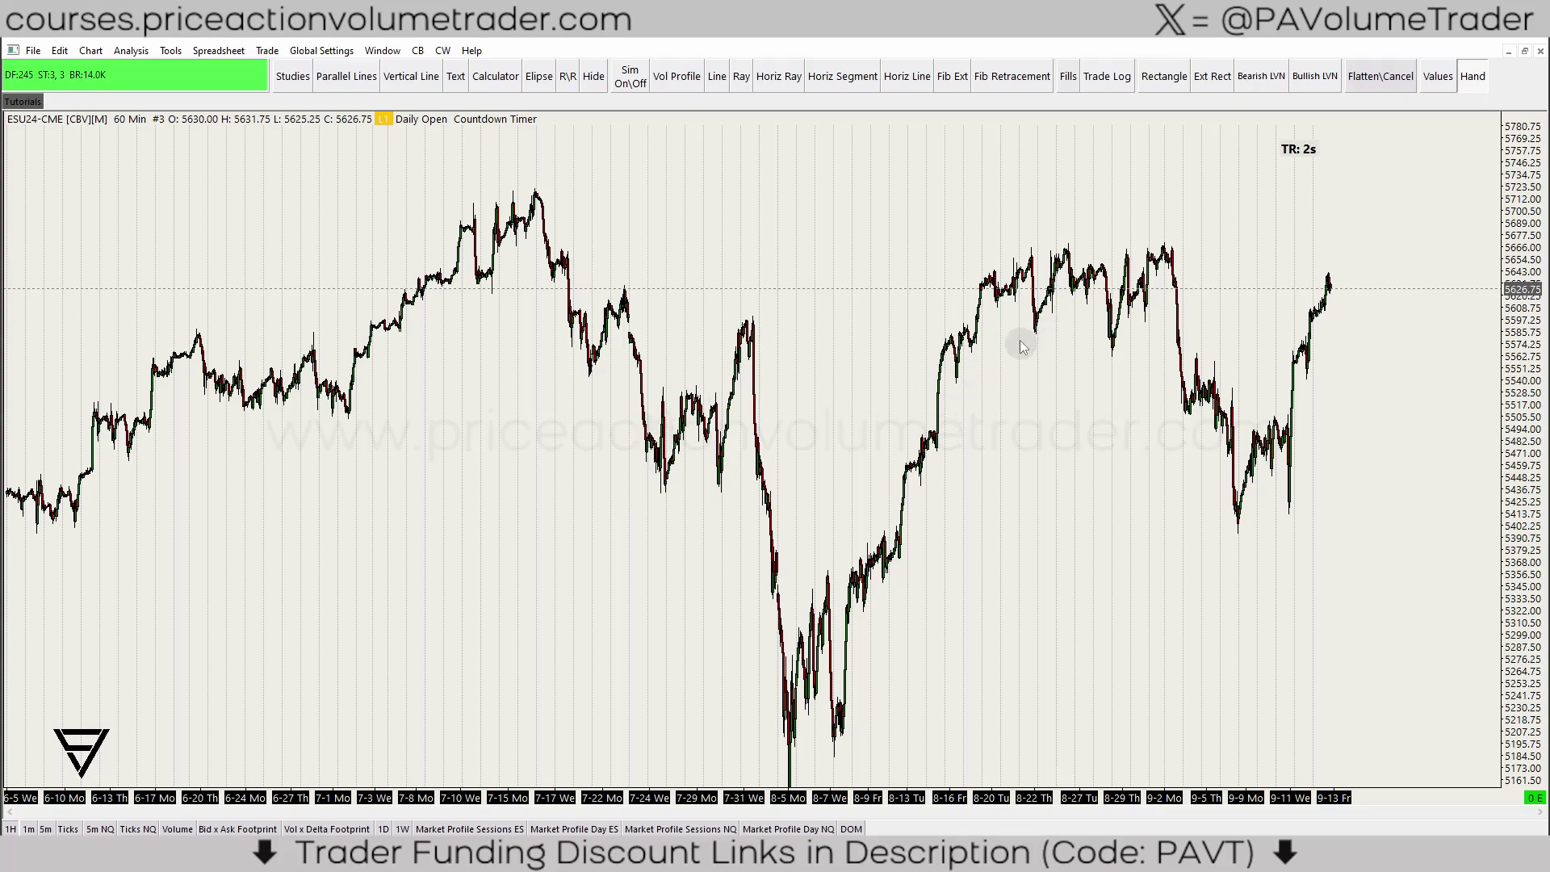
# Step: Review the days to load for intraday data in the 60-minute chart's data limiting settings, then close them
pyautogui.click(90, 50)
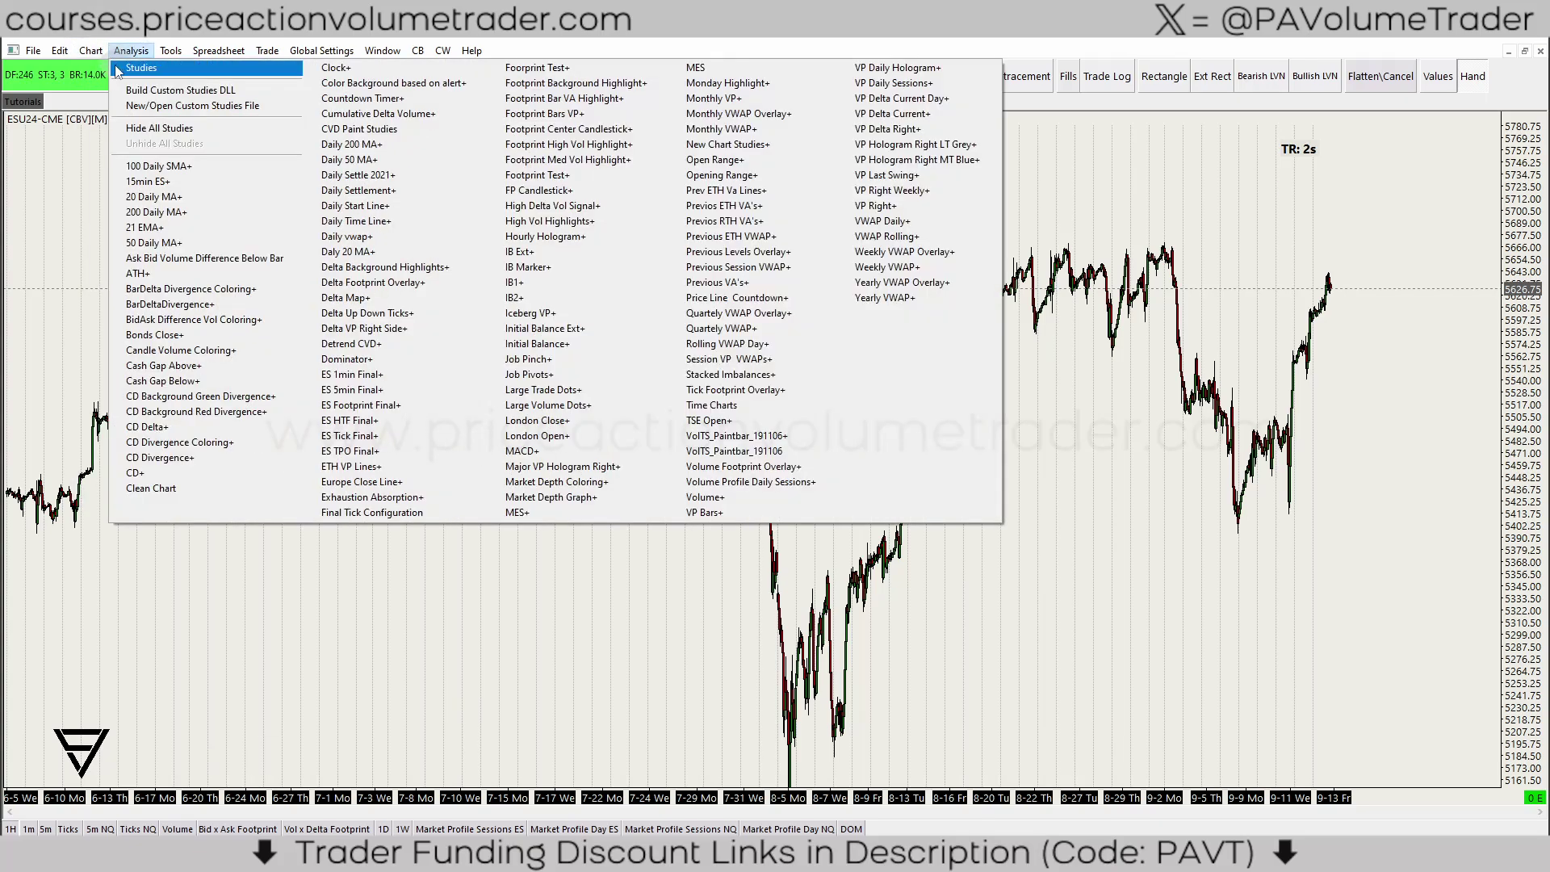
pyautogui.click(100, 71)
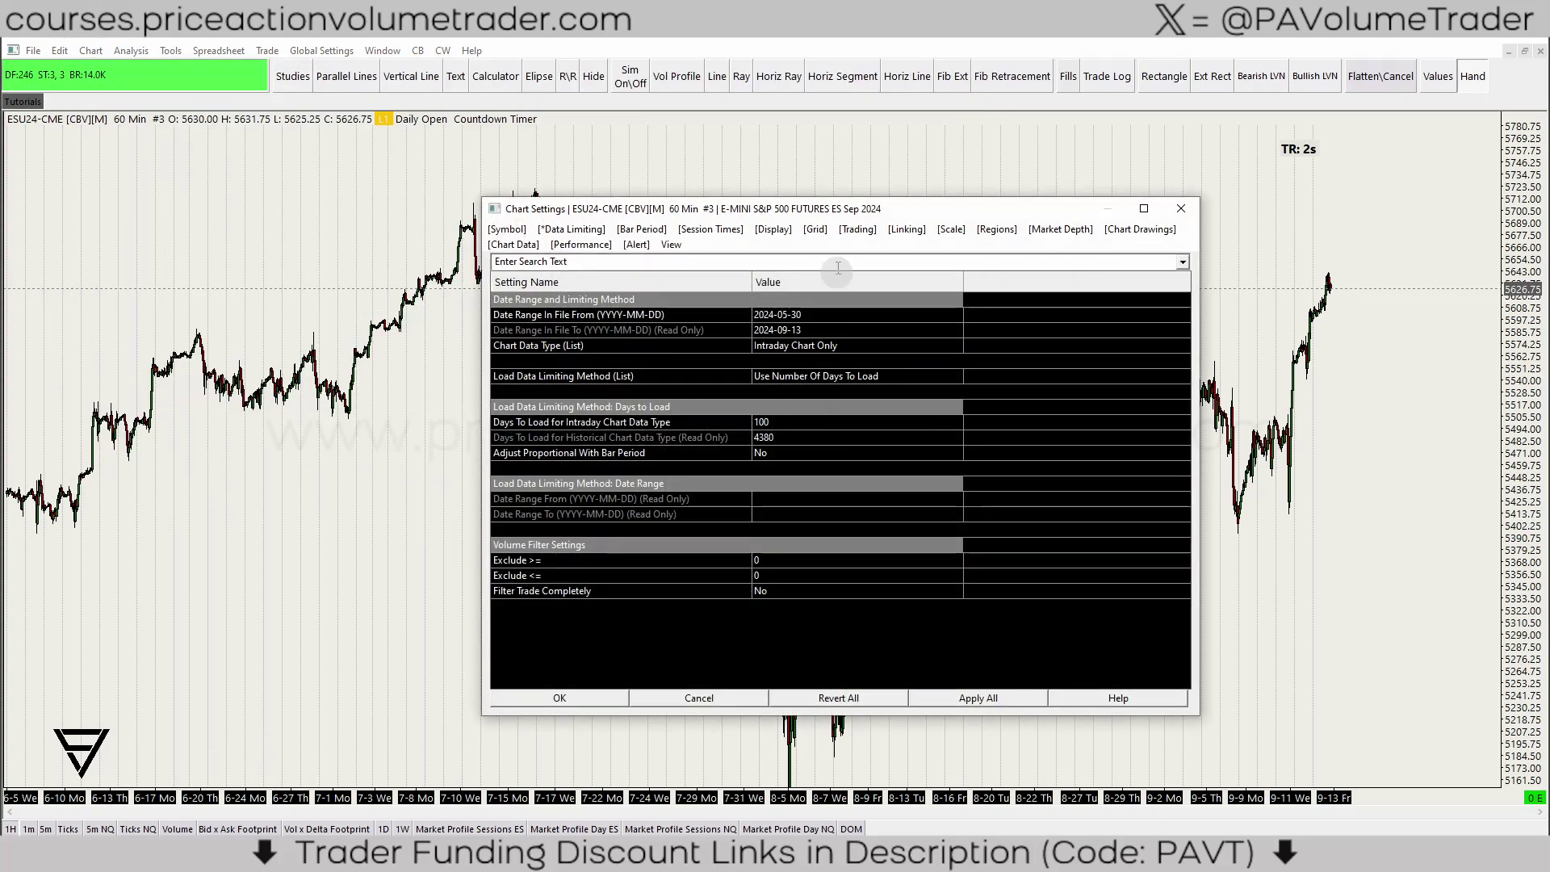
pyautogui.moveTo(873, 215); pyautogui.dragTo(877, 188)
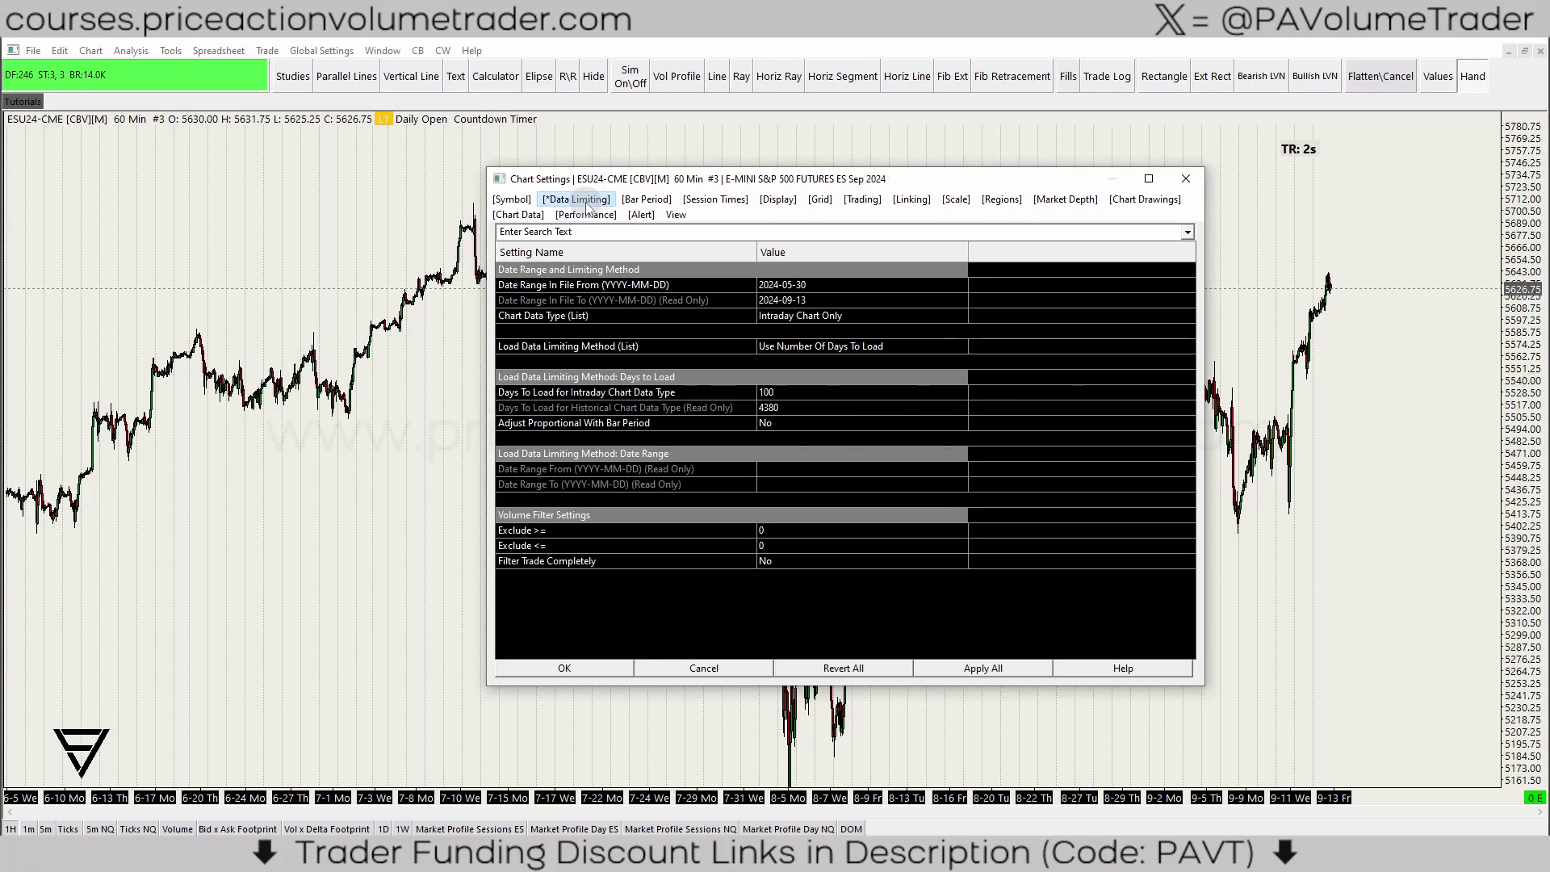
pyautogui.click(516, 373)
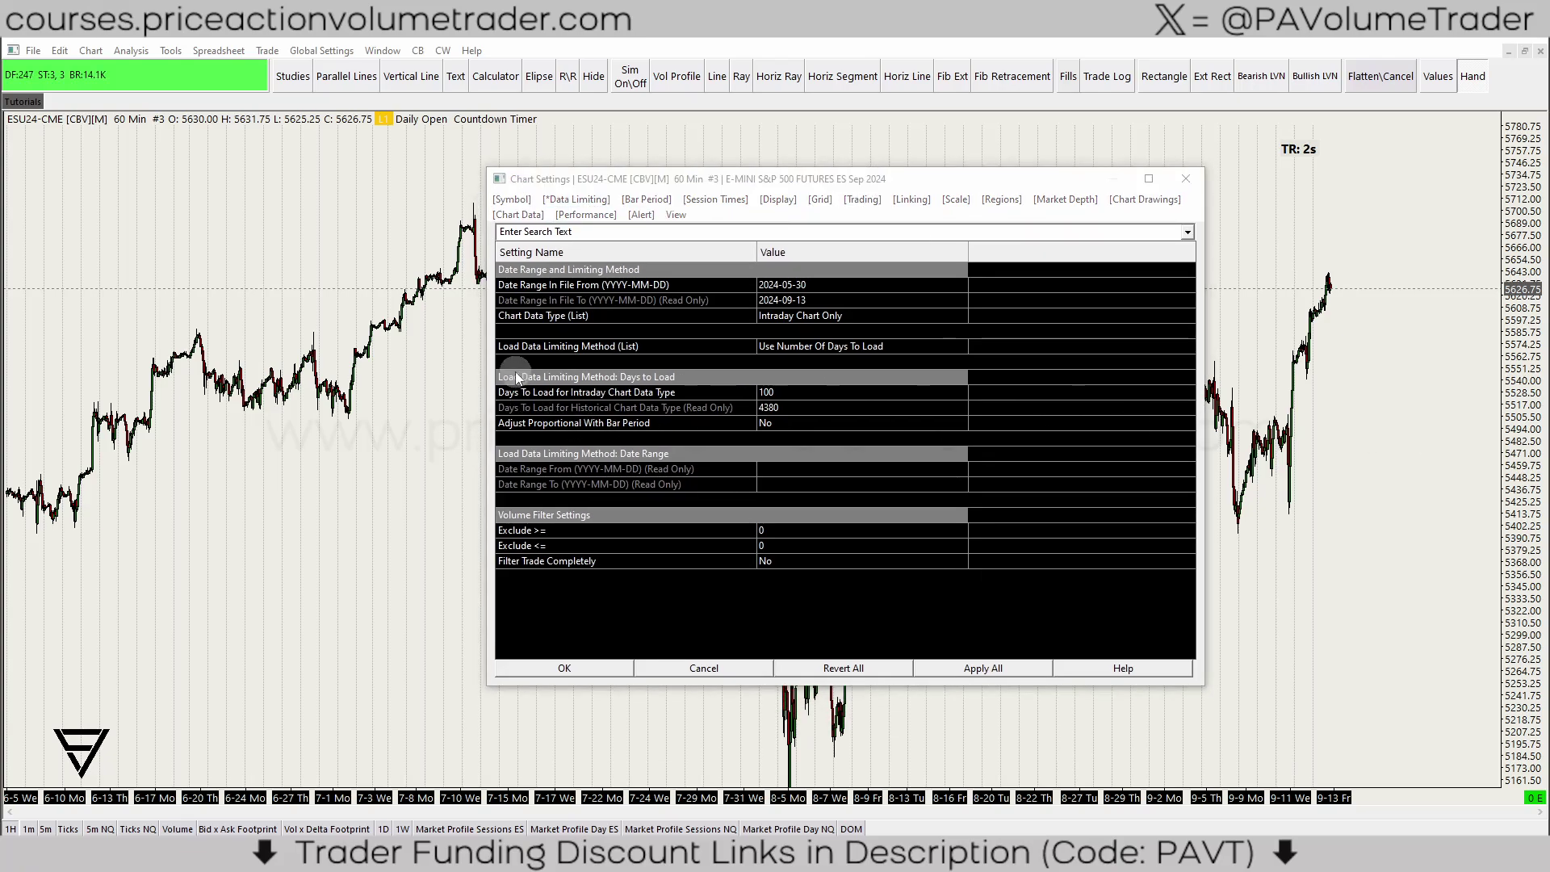
pyautogui.moveTo(489, 364)
pyautogui.mouseDown()
pyautogui.moveTo(764, 443)
pyautogui.moveTo(805, 436)
pyautogui.mouseUp()
pyautogui.click(535, 675)
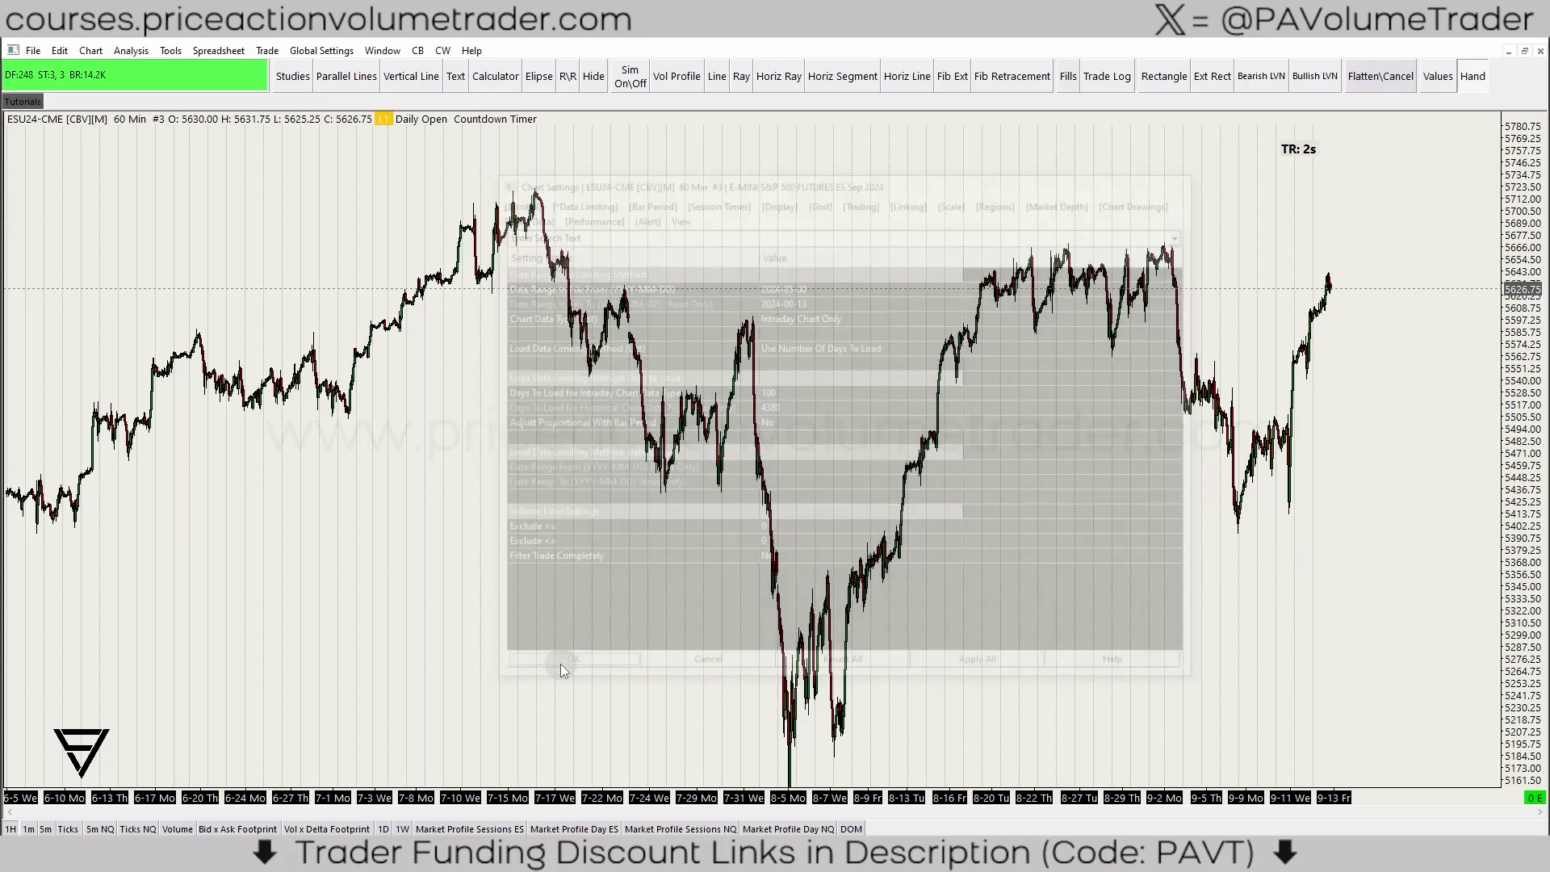
# Step: Circle the oldest loaded bars of the 60-minute chart, in June, with a freehand orange annotation
pyautogui.moveTo(888, 533); pyautogui.dragTo(705, 538)
pyautogui.moveTo(1042, 485); pyautogui.dragTo(1062, 453)
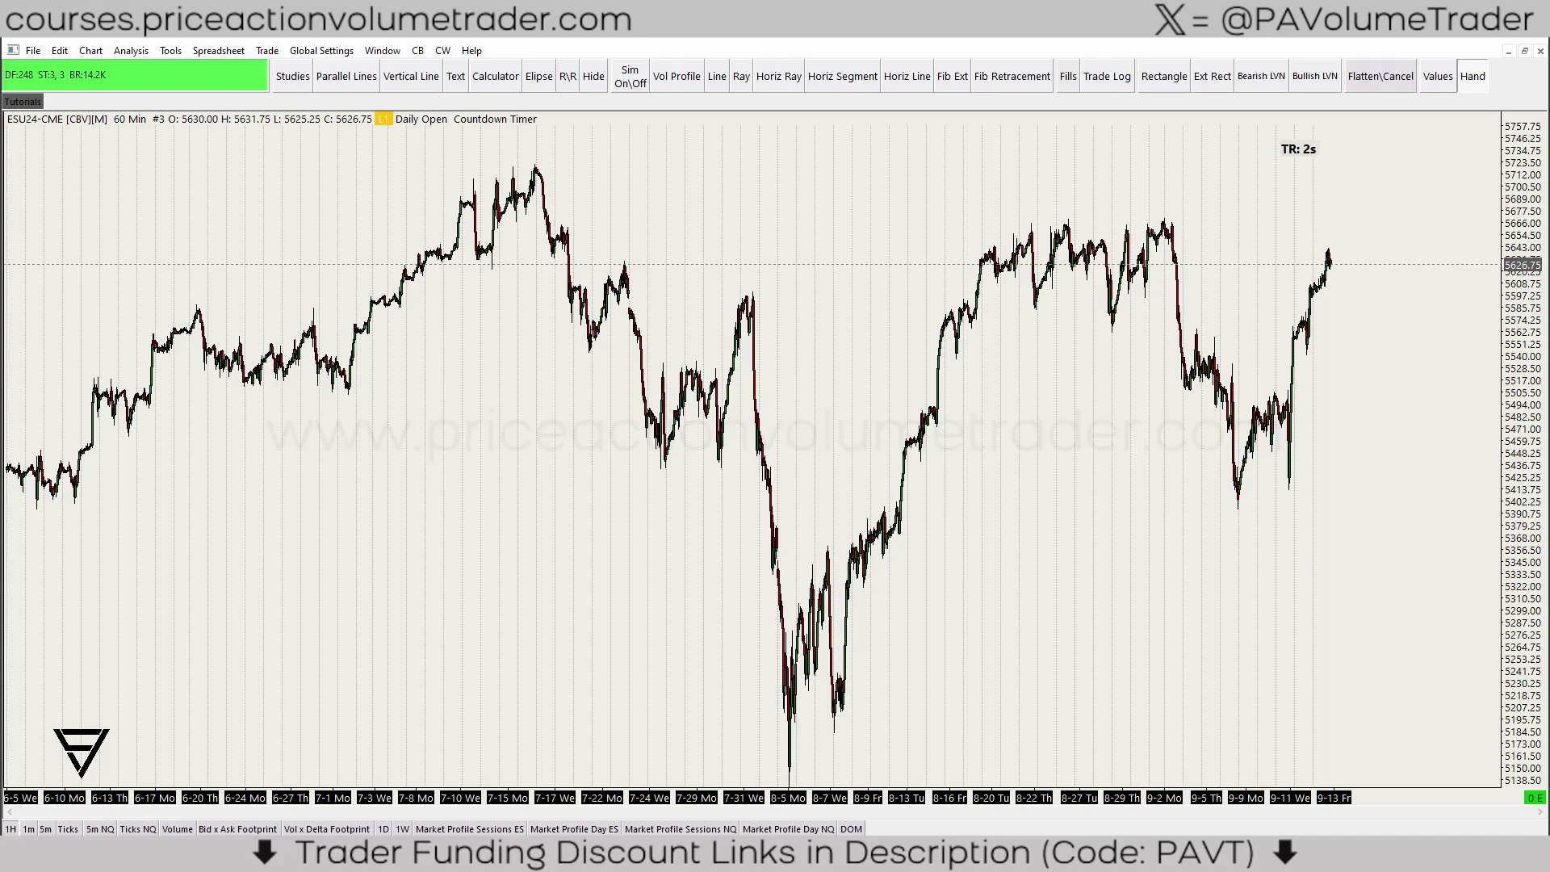
pyautogui.moveTo(124, 214); pyautogui.dragTo(208, 287)
pyautogui.moveTo(242, 402); pyautogui.dragTo(162, 305)
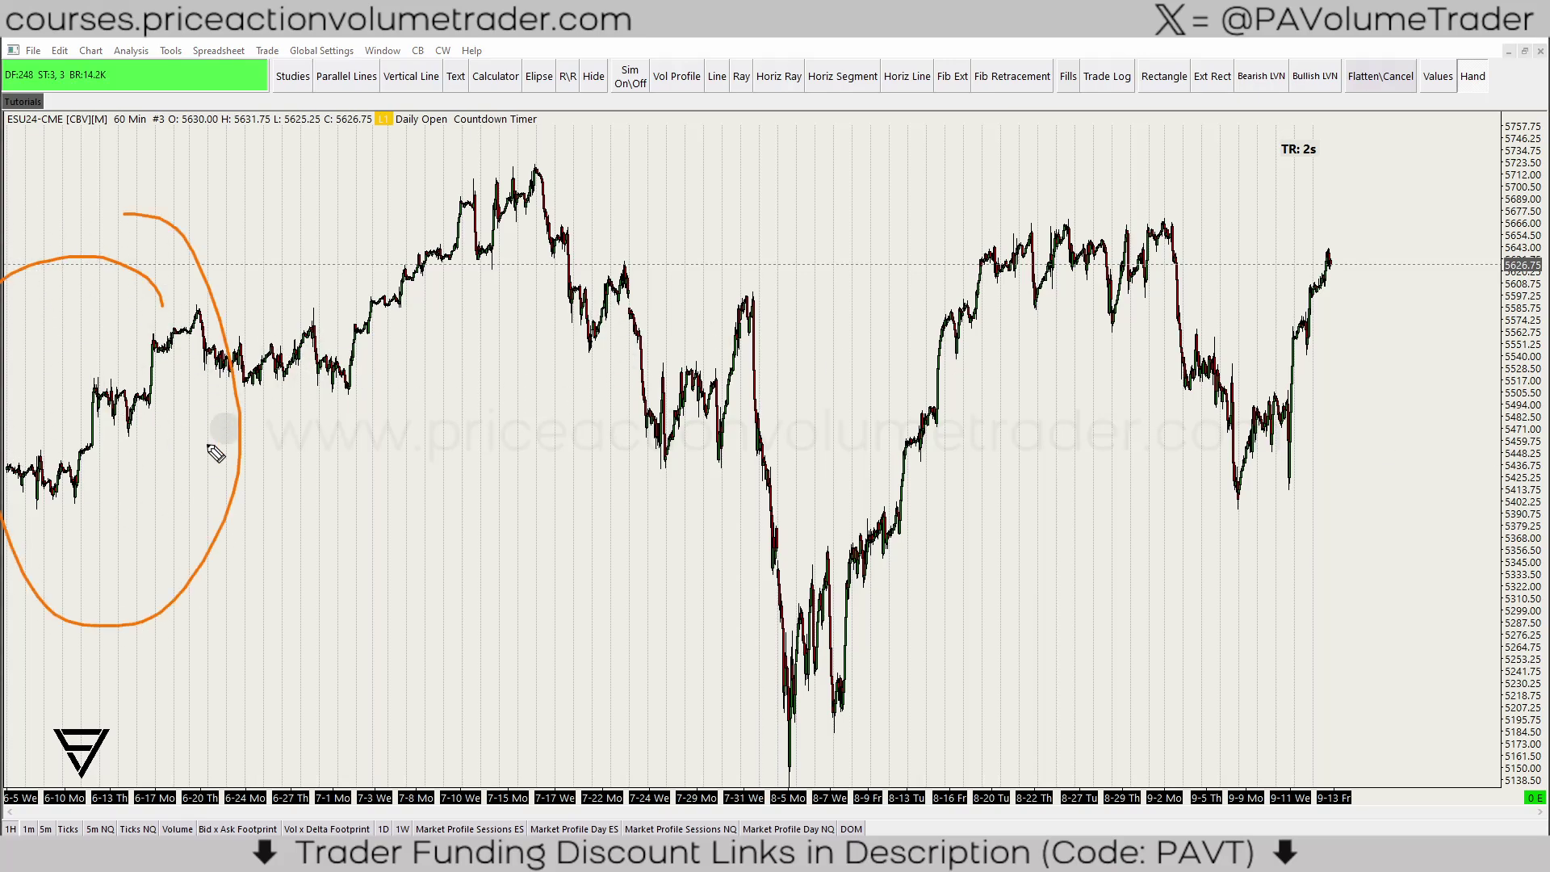
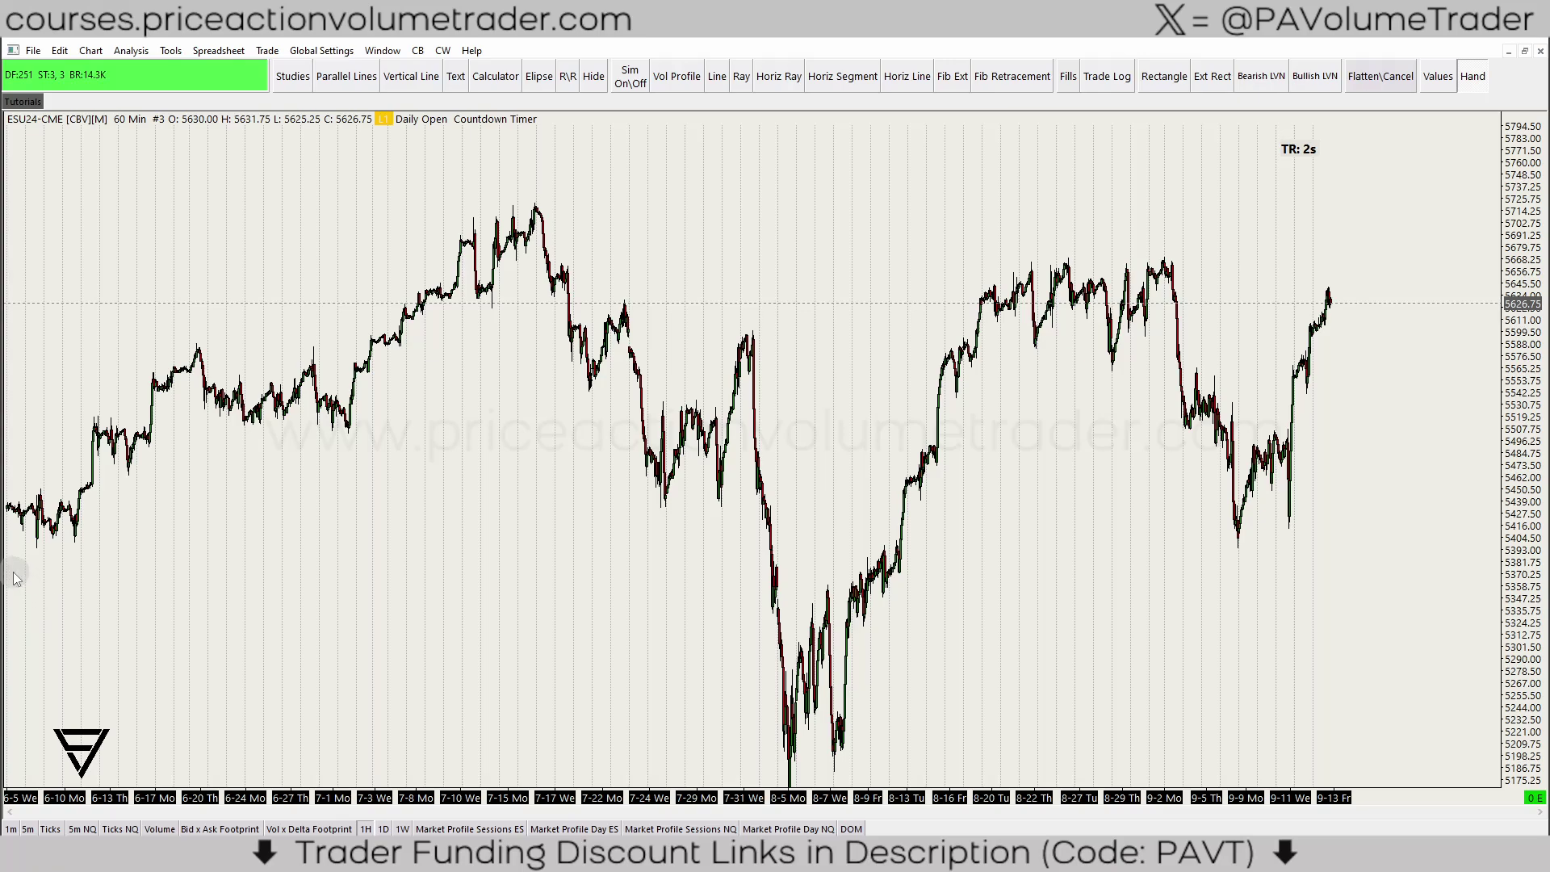
# Step: Inspect the earliest loaded bars of the 60-minute chart around June 5
pyautogui.click(12, 572)
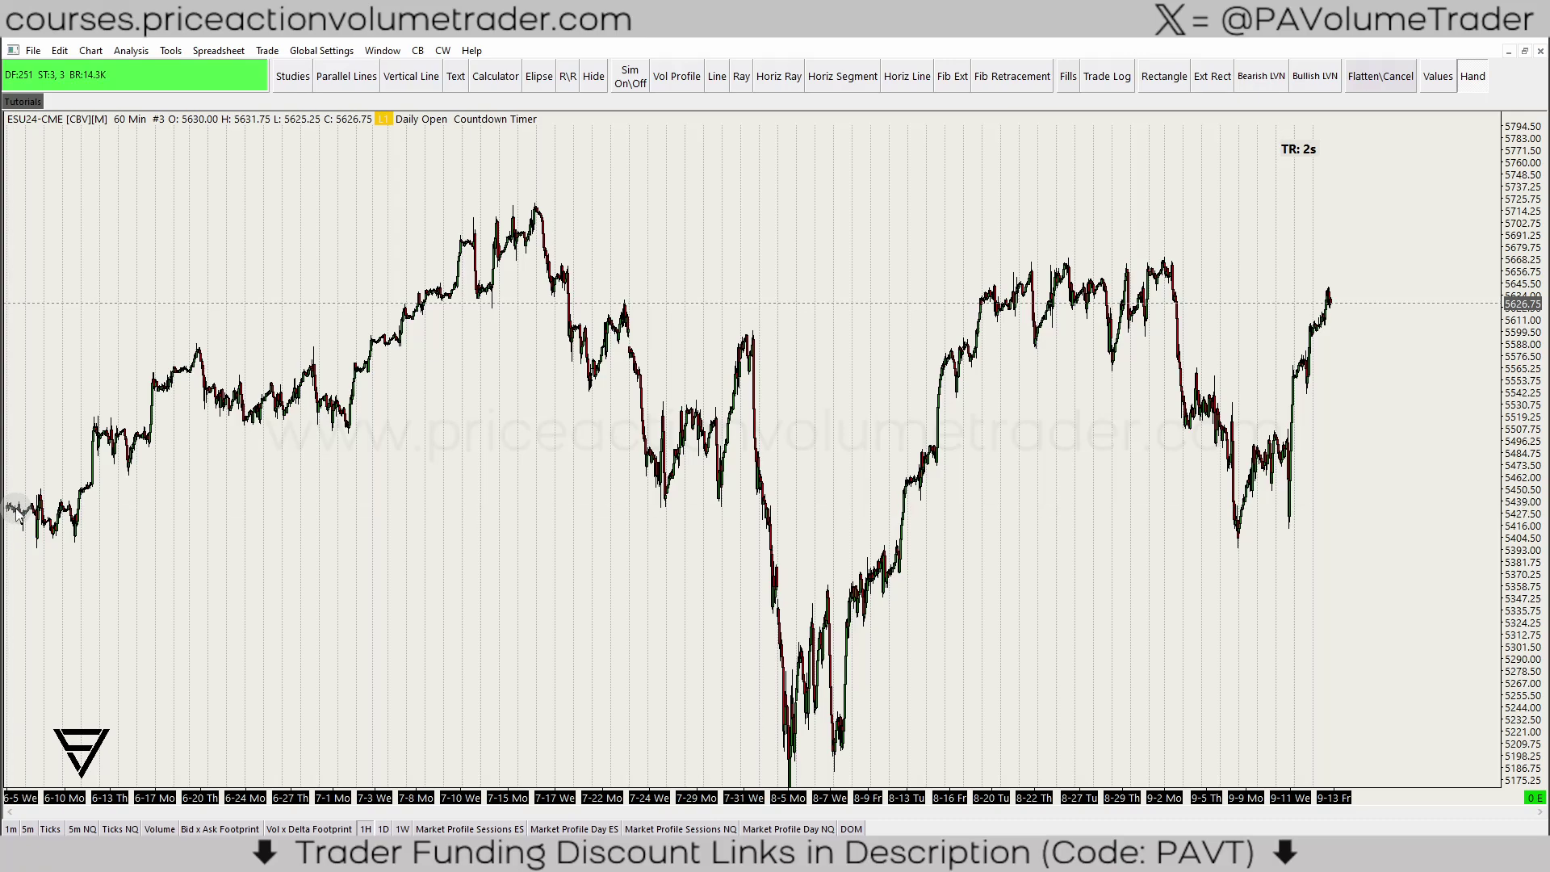
pyautogui.moveTo(15, 509); pyautogui.dragTo(12, 512)
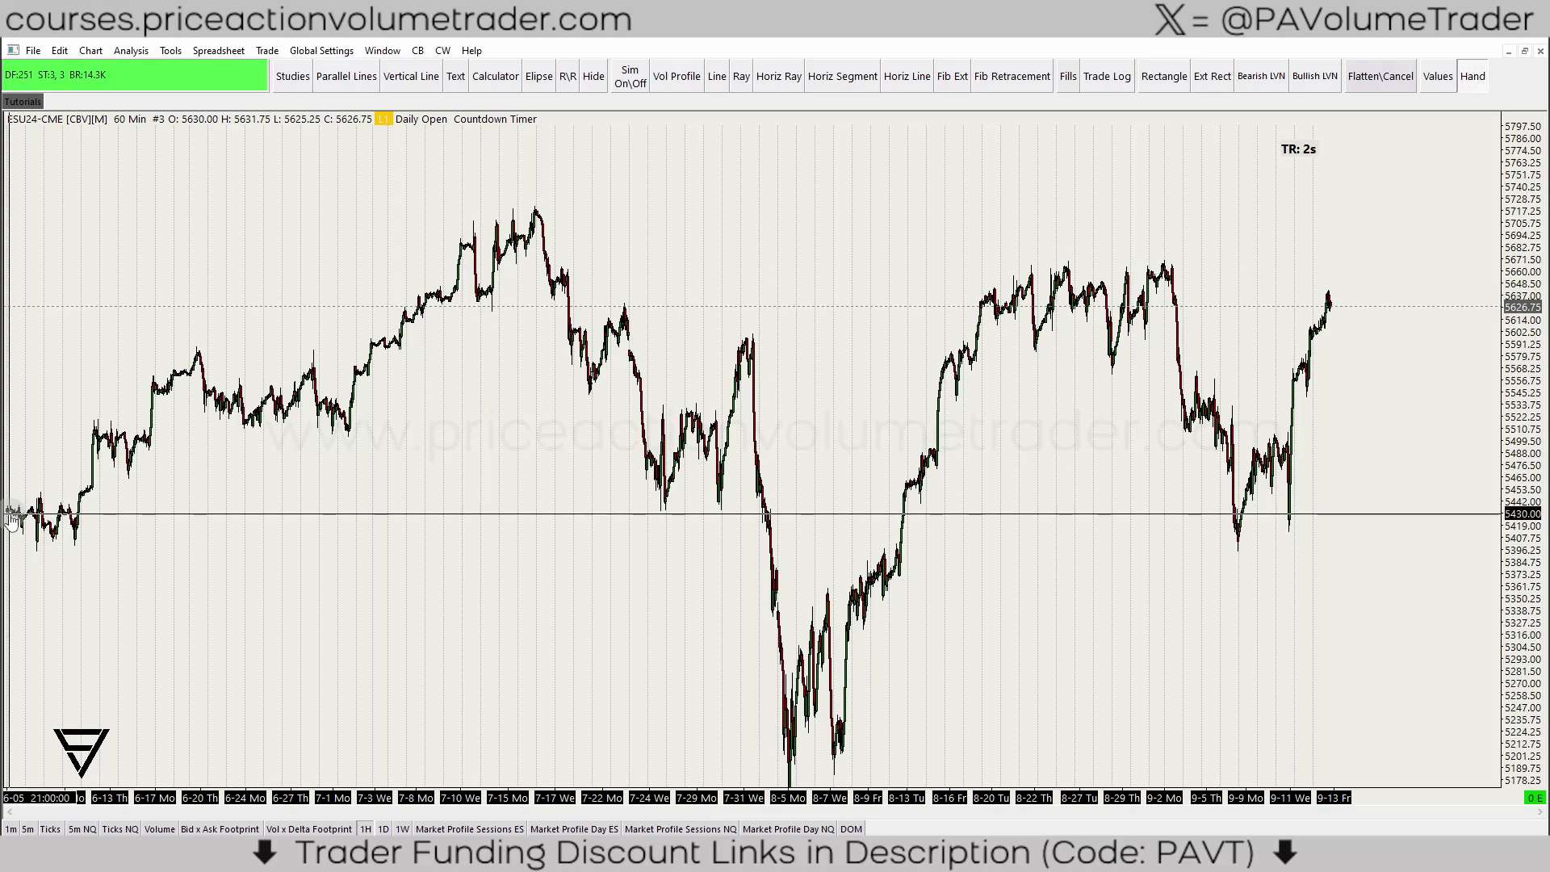
pyautogui.moveTo(72, 560); pyautogui.dragTo(97, 549)
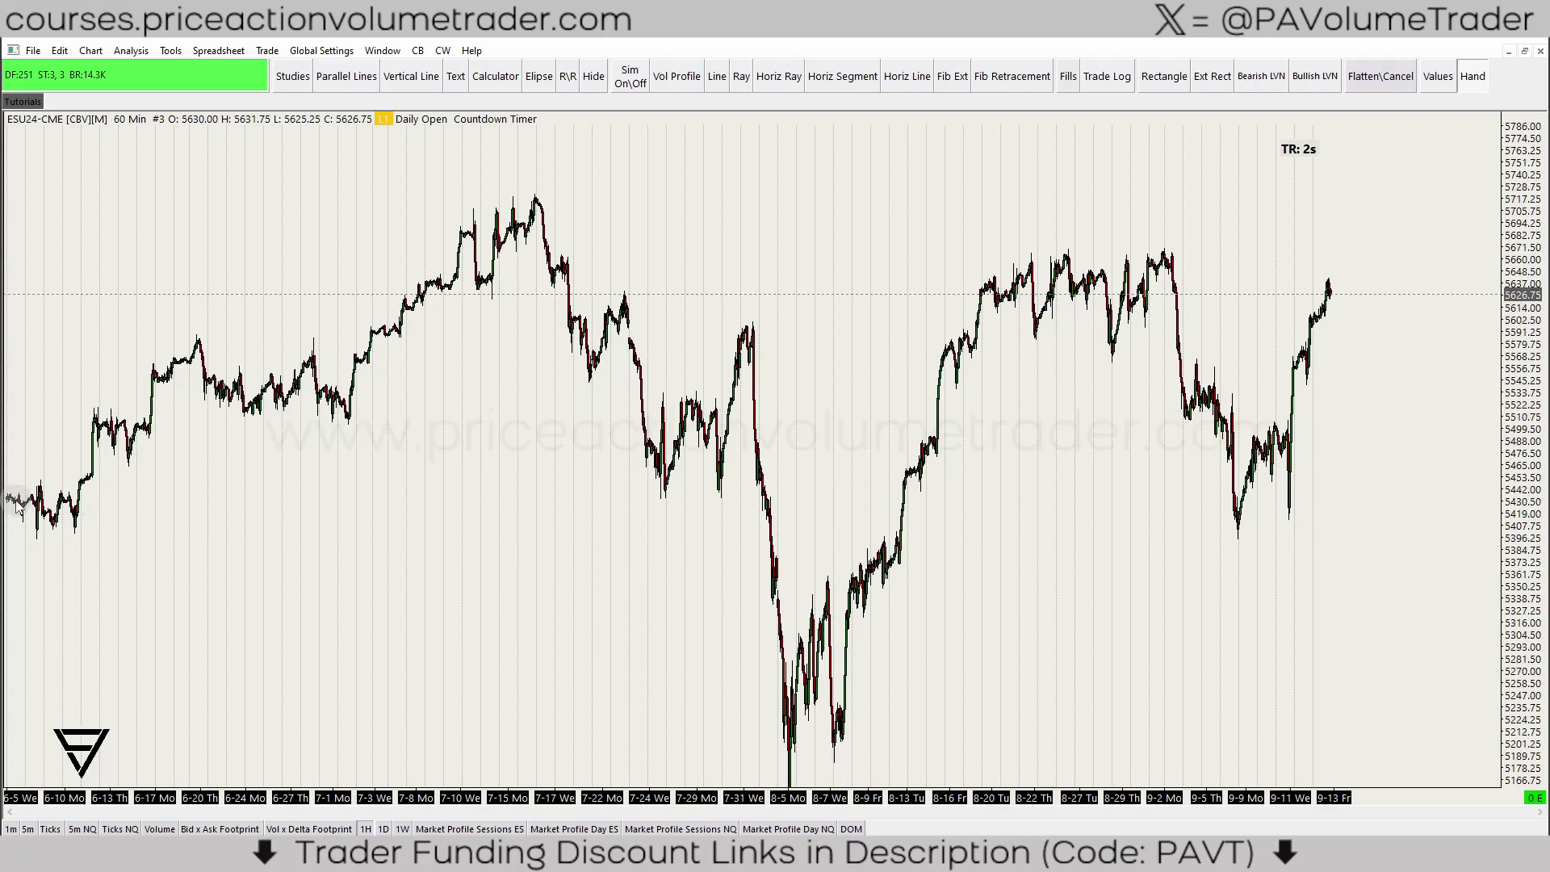
pyautogui.moveTo(16, 504); pyautogui.dragTo(9, 508)
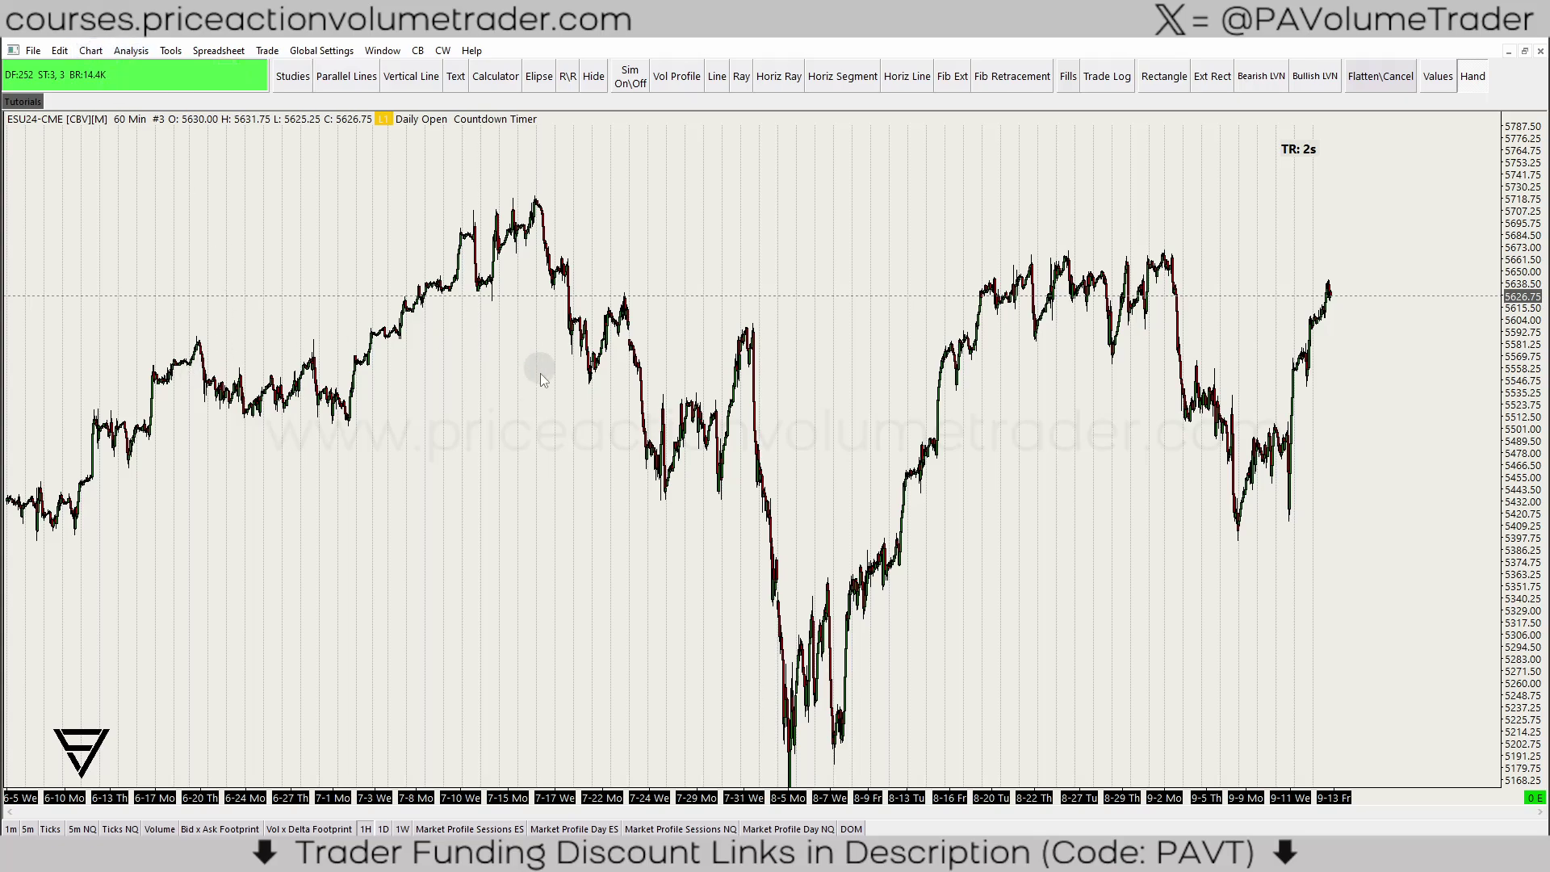
# Step: Bring the 60-minute chart back to its recent bars and switch to the daily chart
pyautogui.scroll(2, 1108, 513)
pyautogui.scroll(1, 1108, 513)
pyautogui.moveTo(1117, 566); pyautogui.dragTo(868, 604)
pyautogui.moveTo(1531, 519); pyautogui.dragTo(1090, 640)
pyautogui.click(382, 829)
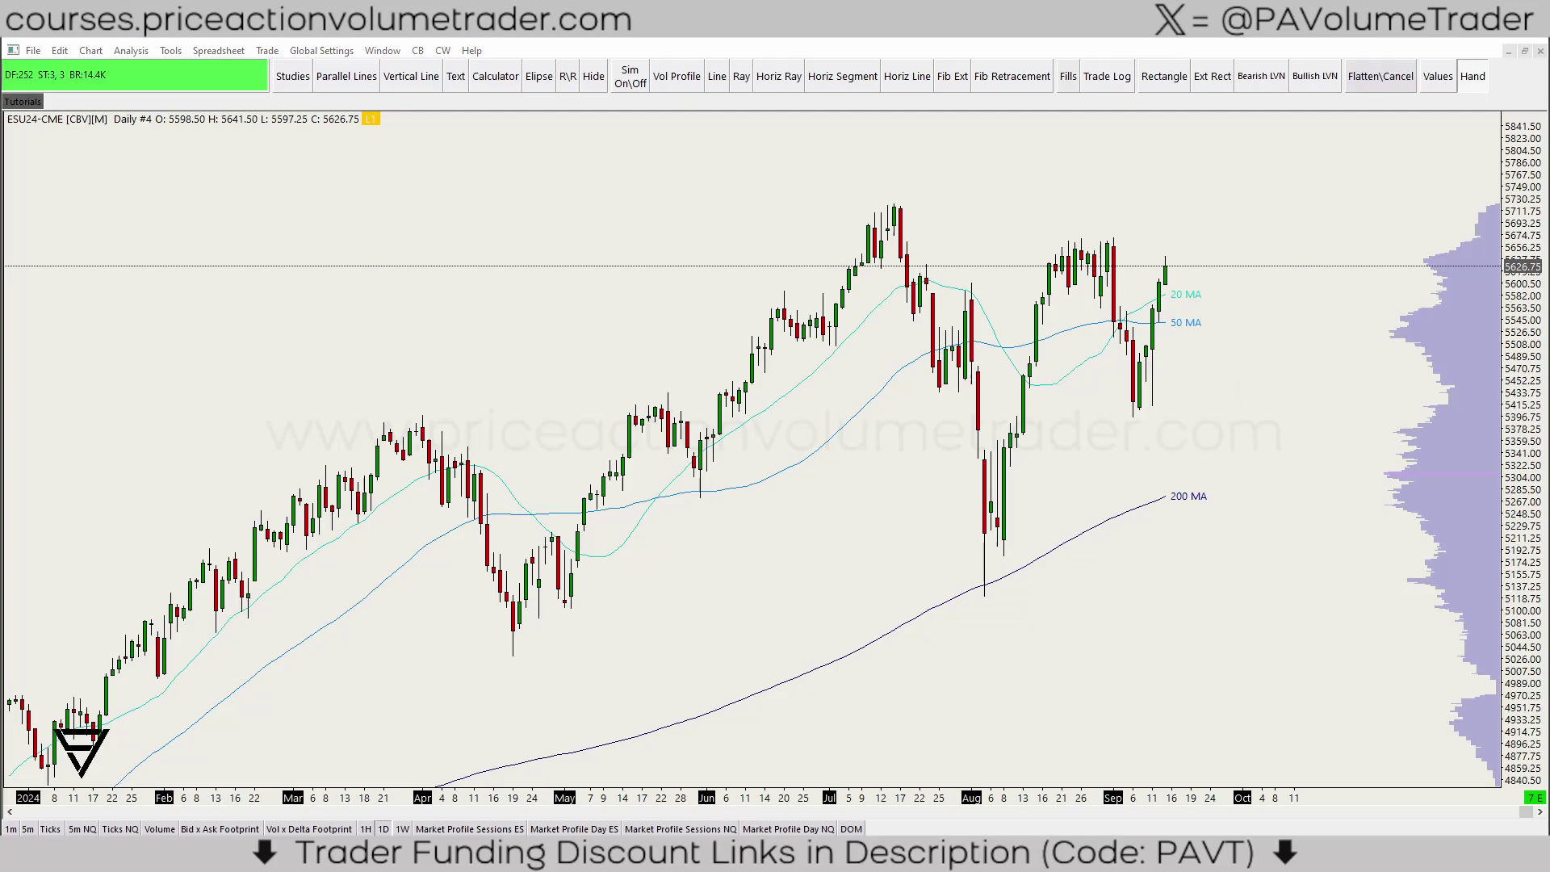
# Step: Sketch a falling path after the latest daily bars, circle the February–May bars and mark early February, then erase the annotations
pyautogui.moveTo(1175, 283)
pyautogui.mouseDown()
pyautogui.moveTo(1261, 556)
pyautogui.moveTo(1248, 557)
pyautogui.moveTo(1264, 560)
pyautogui.mouseUp()
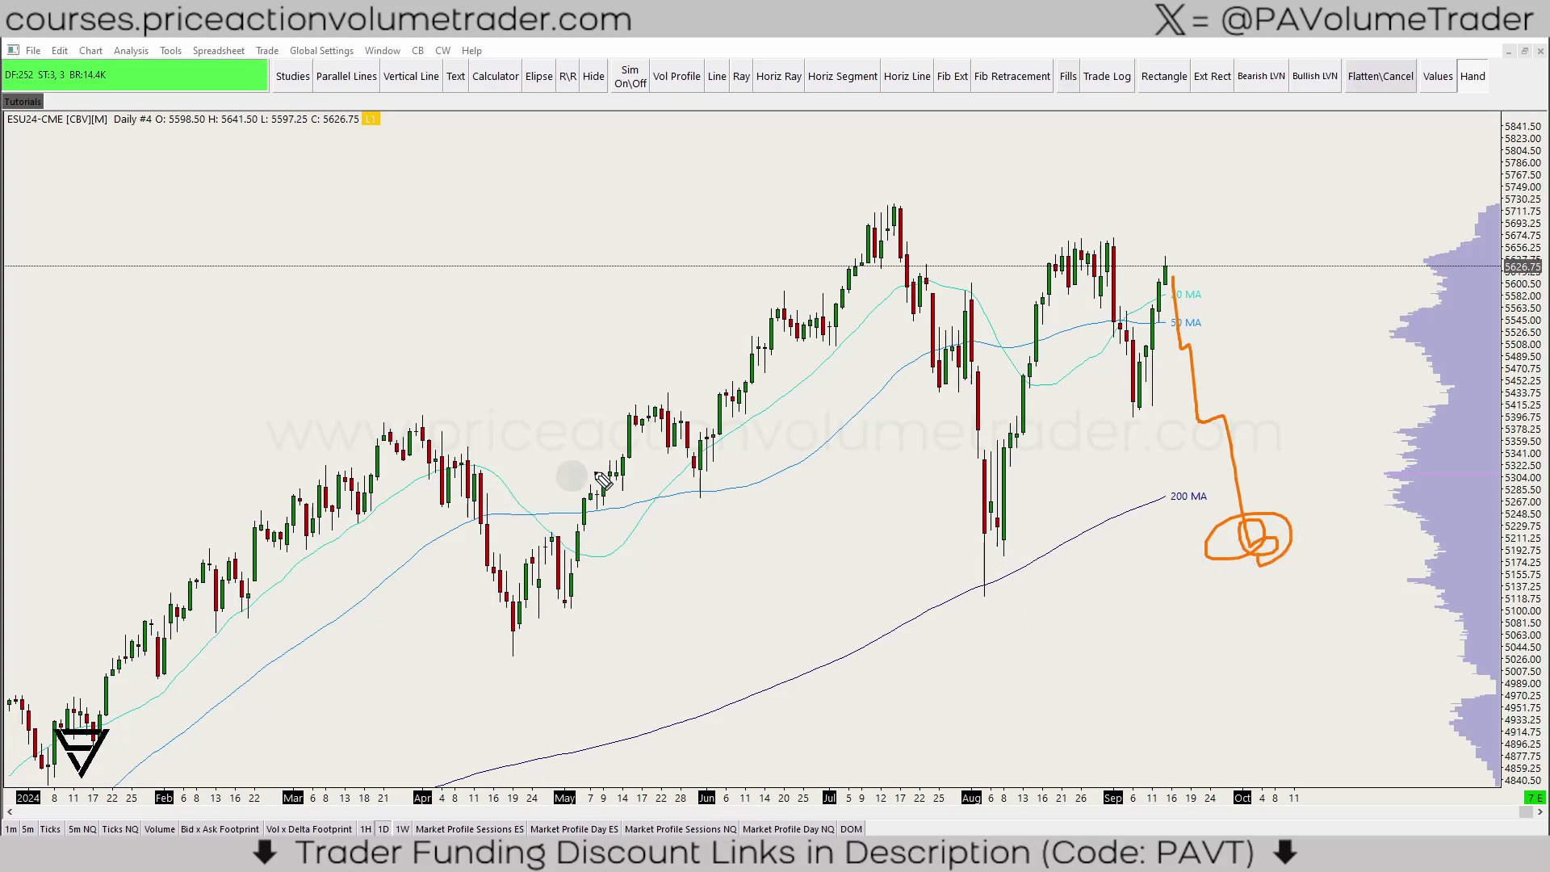
pyautogui.moveTo(252, 427)
pyautogui.mouseDown()
pyautogui.moveTo(652, 457)
pyautogui.moveTo(450, 633)
pyautogui.moveTo(153, 536)
pyautogui.moveTo(365, 423)
pyautogui.mouseUp()
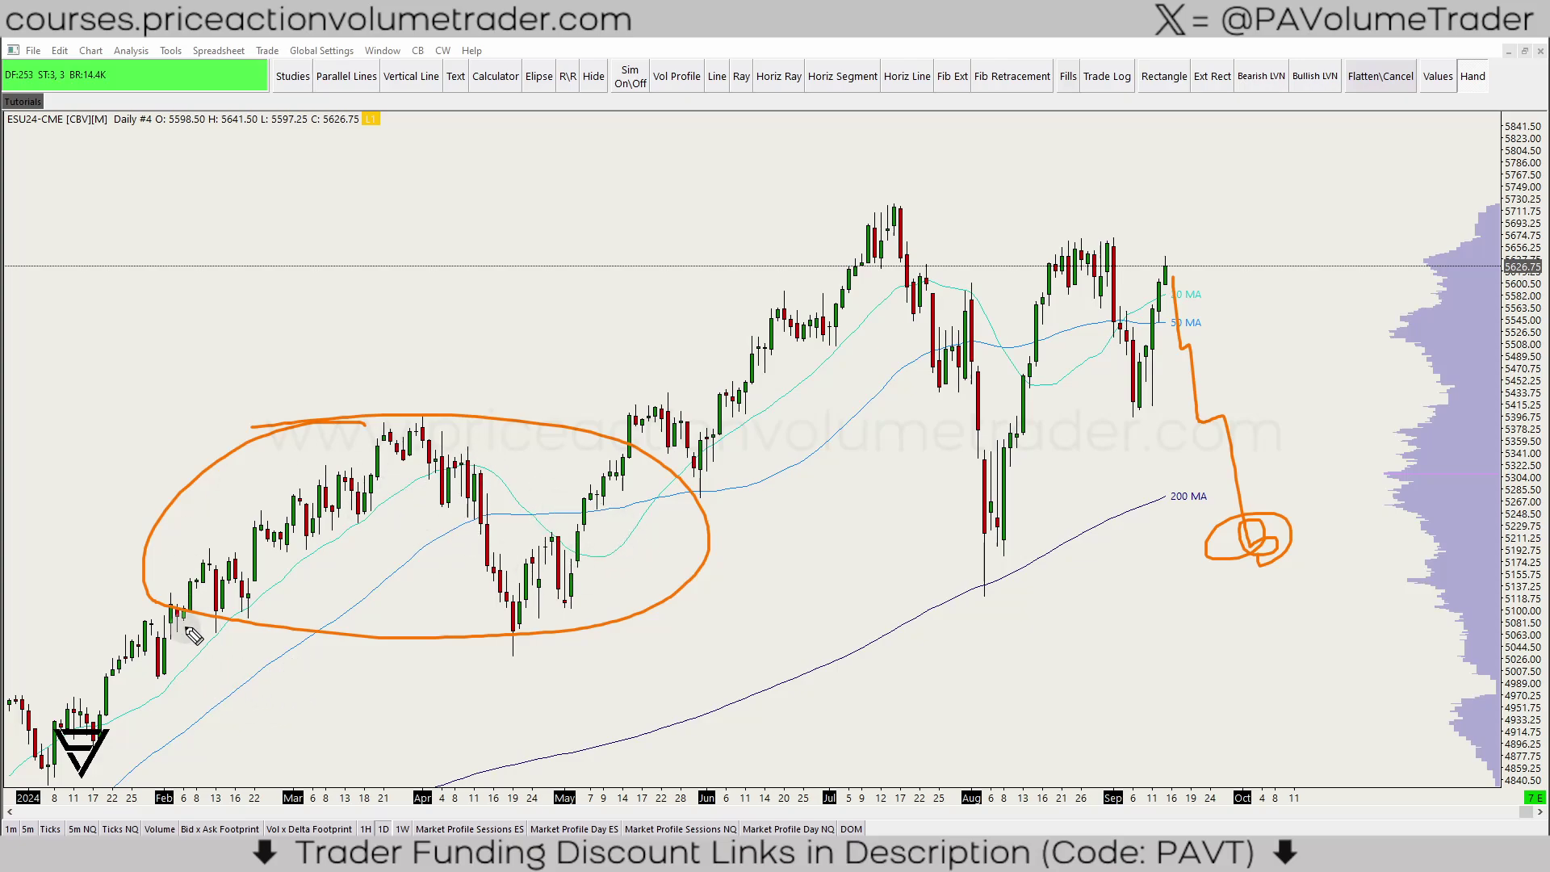
pyautogui.moveTo(166, 542)
pyautogui.mouseDown()
pyautogui.moveTo(185, 791)
pyautogui.moveTo(202, 570)
pyautogui.moveTo(183, 571)
pyautogui.mouseUp()
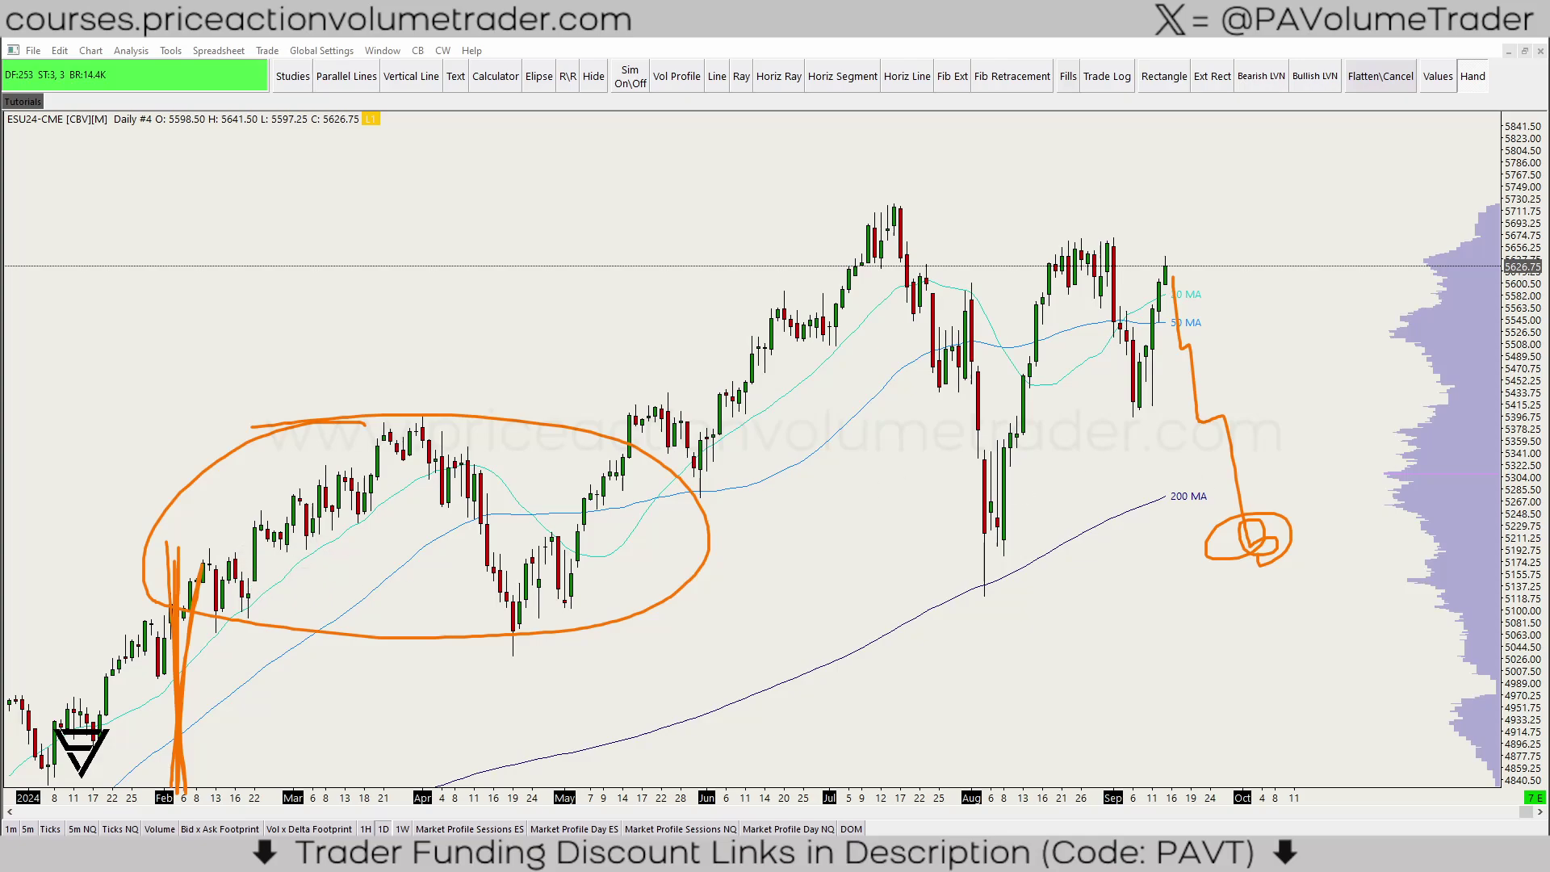
pyautogui.press('e')
# Step: Circle the latest daily bars and the June–September price action with freehand annotations, then clear them
pyautogui.moveTo(1140, 235)
pyautogui.mouseDown()
pyautogui.moveTo(1240, 260)
pyautogui.moveTo(1189, 251)
pyautogui.mouseUp()
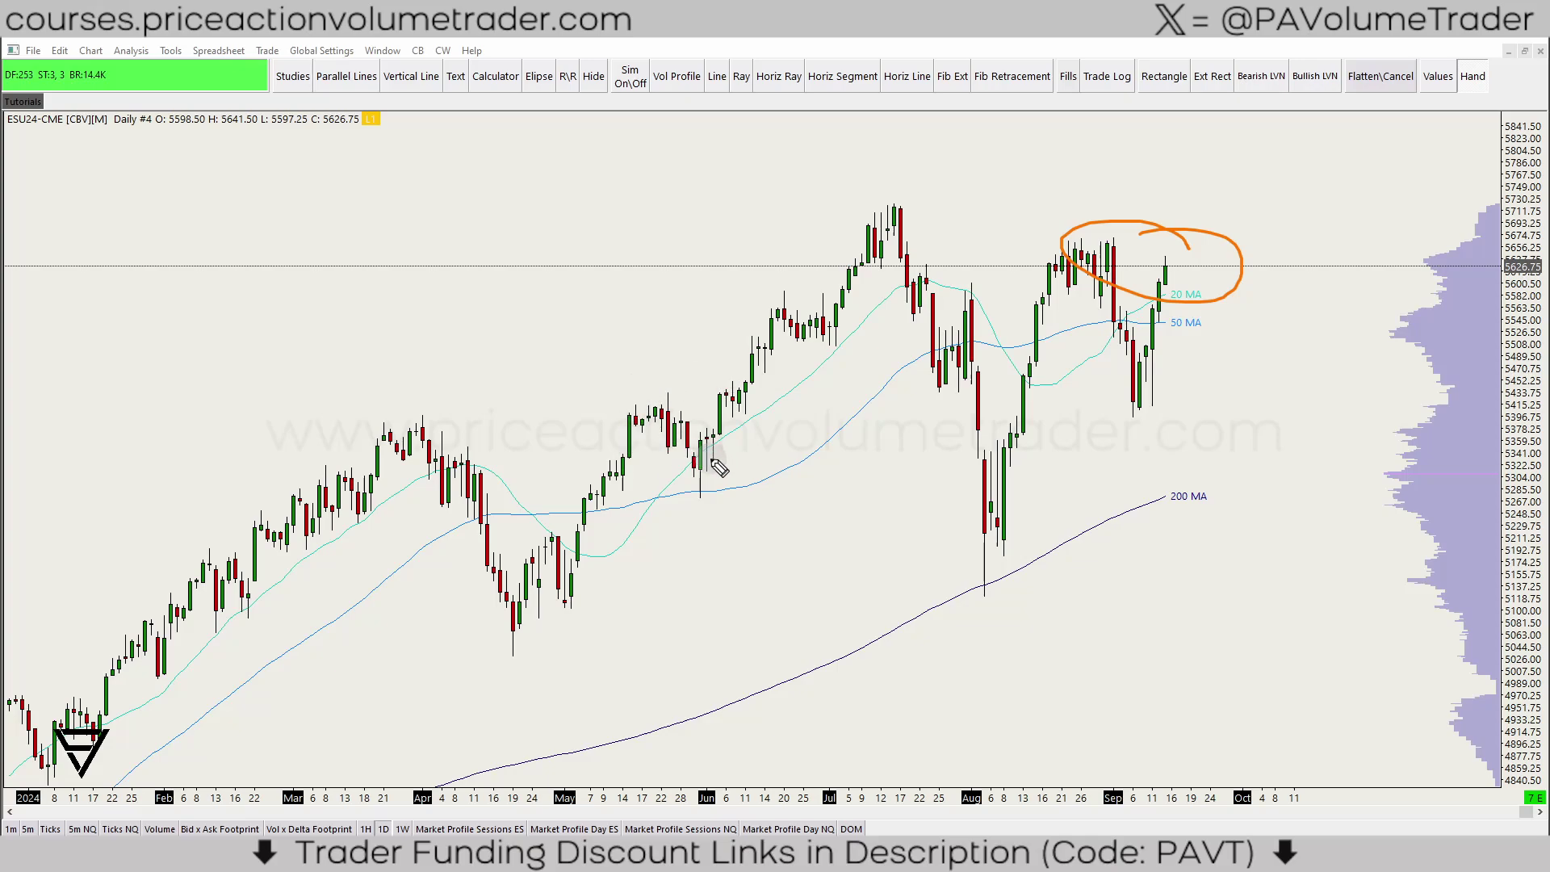
pyautogui.moveTo(701, 477)
pyautogui.mouseDown()
pyautogui.moveTo(897, 230)
pyautogui.moveTo(1203, 525)
pyautogui.moveTo(706, 424)
pyautogui.moveTo(717, 436)
pyautogui.mouseUp()
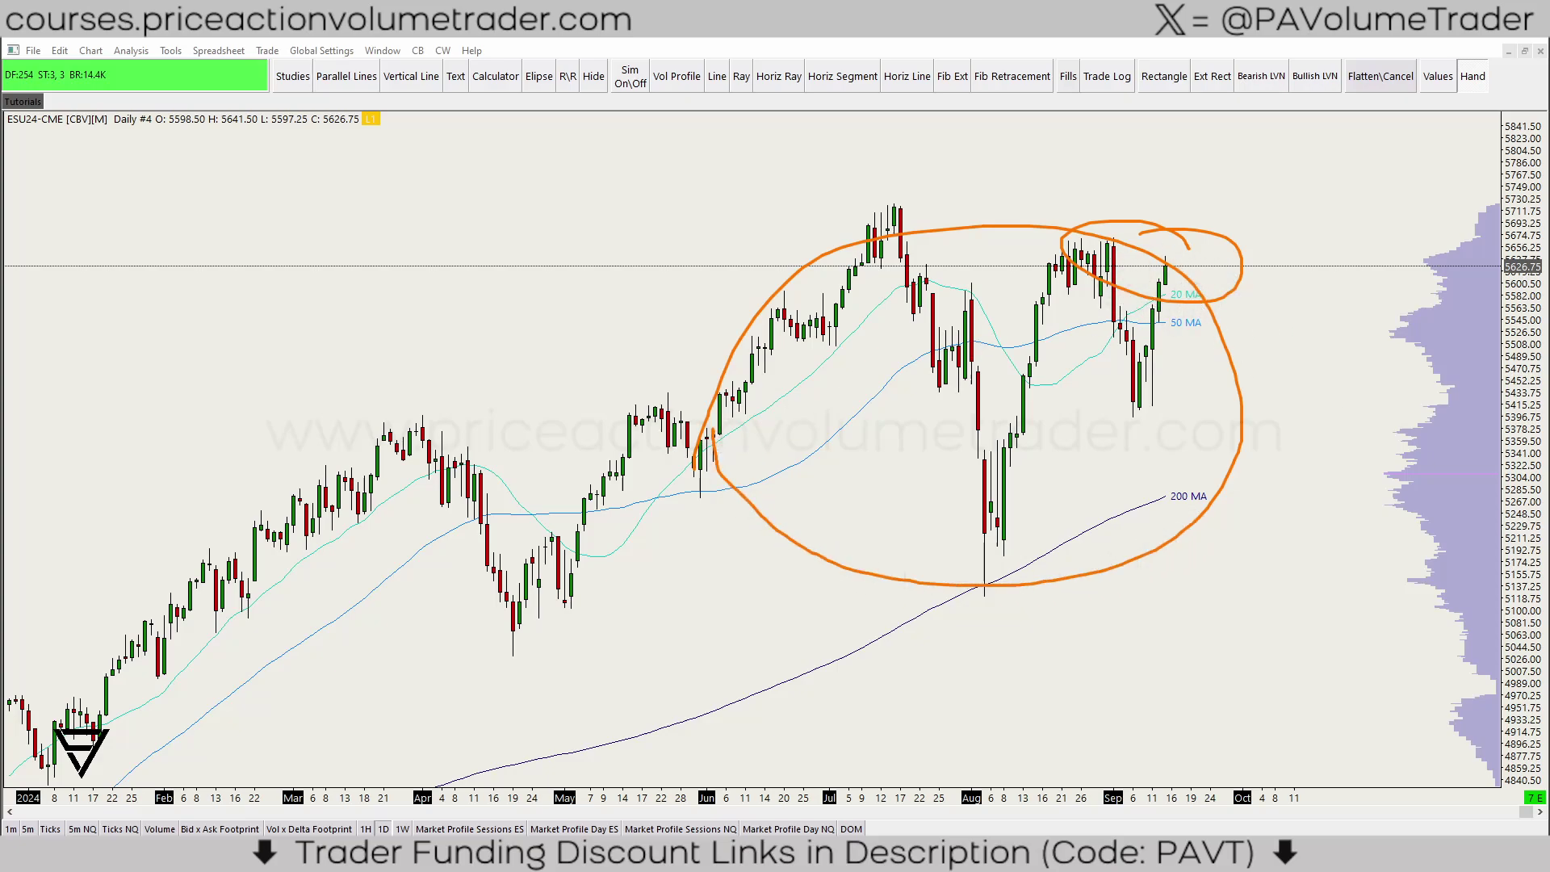
pyautogui.press('Escape')
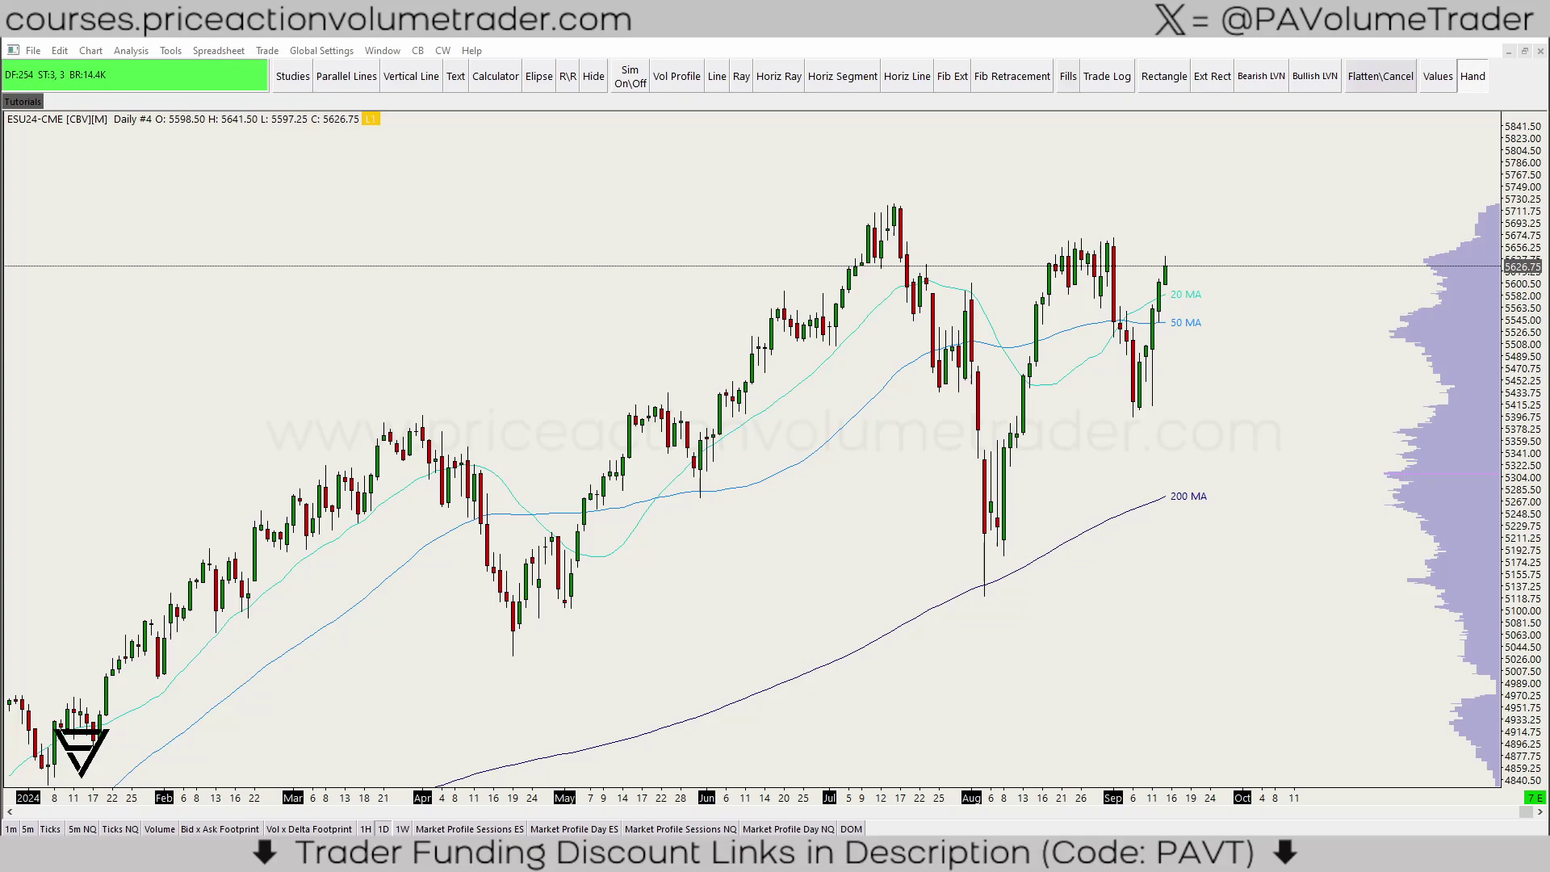
# Step: Switch to the 5-minute ES chart, review its days to load for intraday data in the data limiting settings, then close them
pyautogui.click(29, 829)
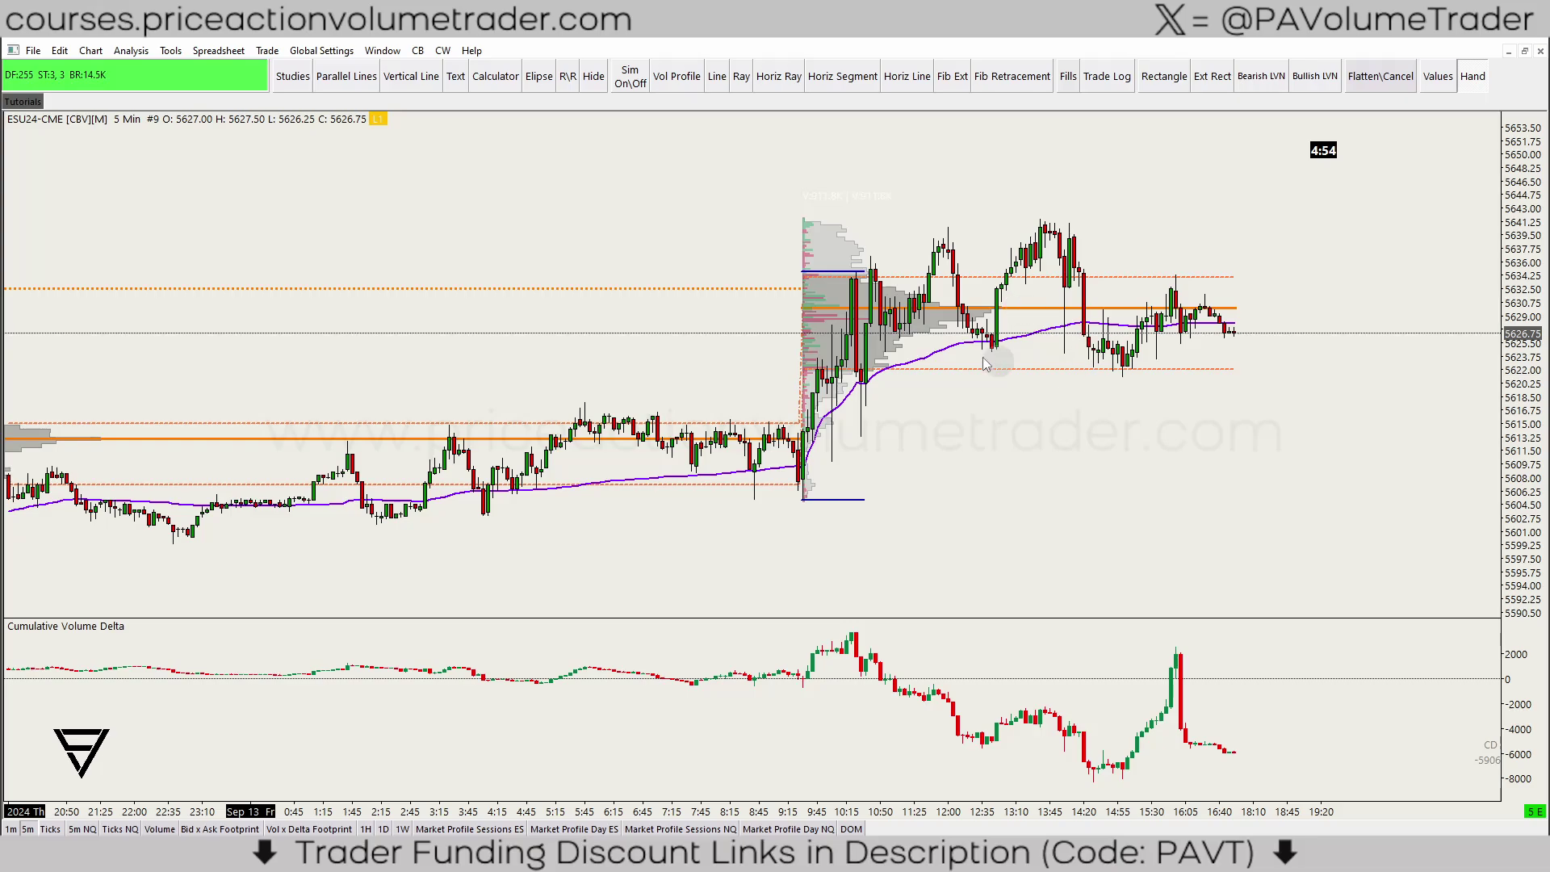
pyautogui.moveTo(1055, 432); pyautogui.dragTo(1045, 441)
pyautogui.scroll(-1, 1045, 441)
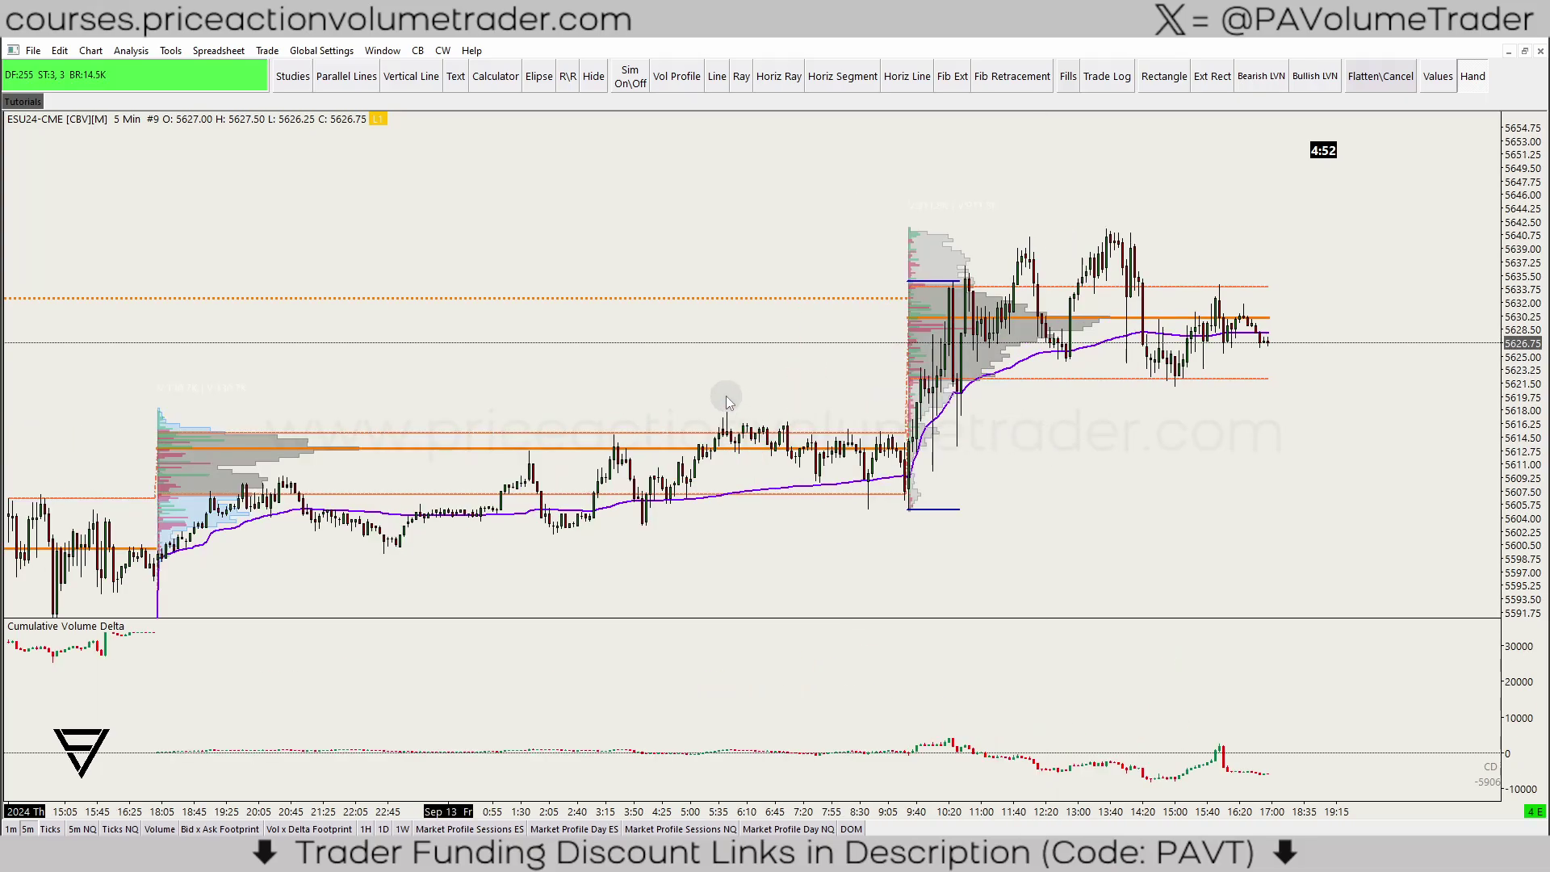
pyautogui.moveTo(713, 395); pyautogui.dragTo(768, 356)
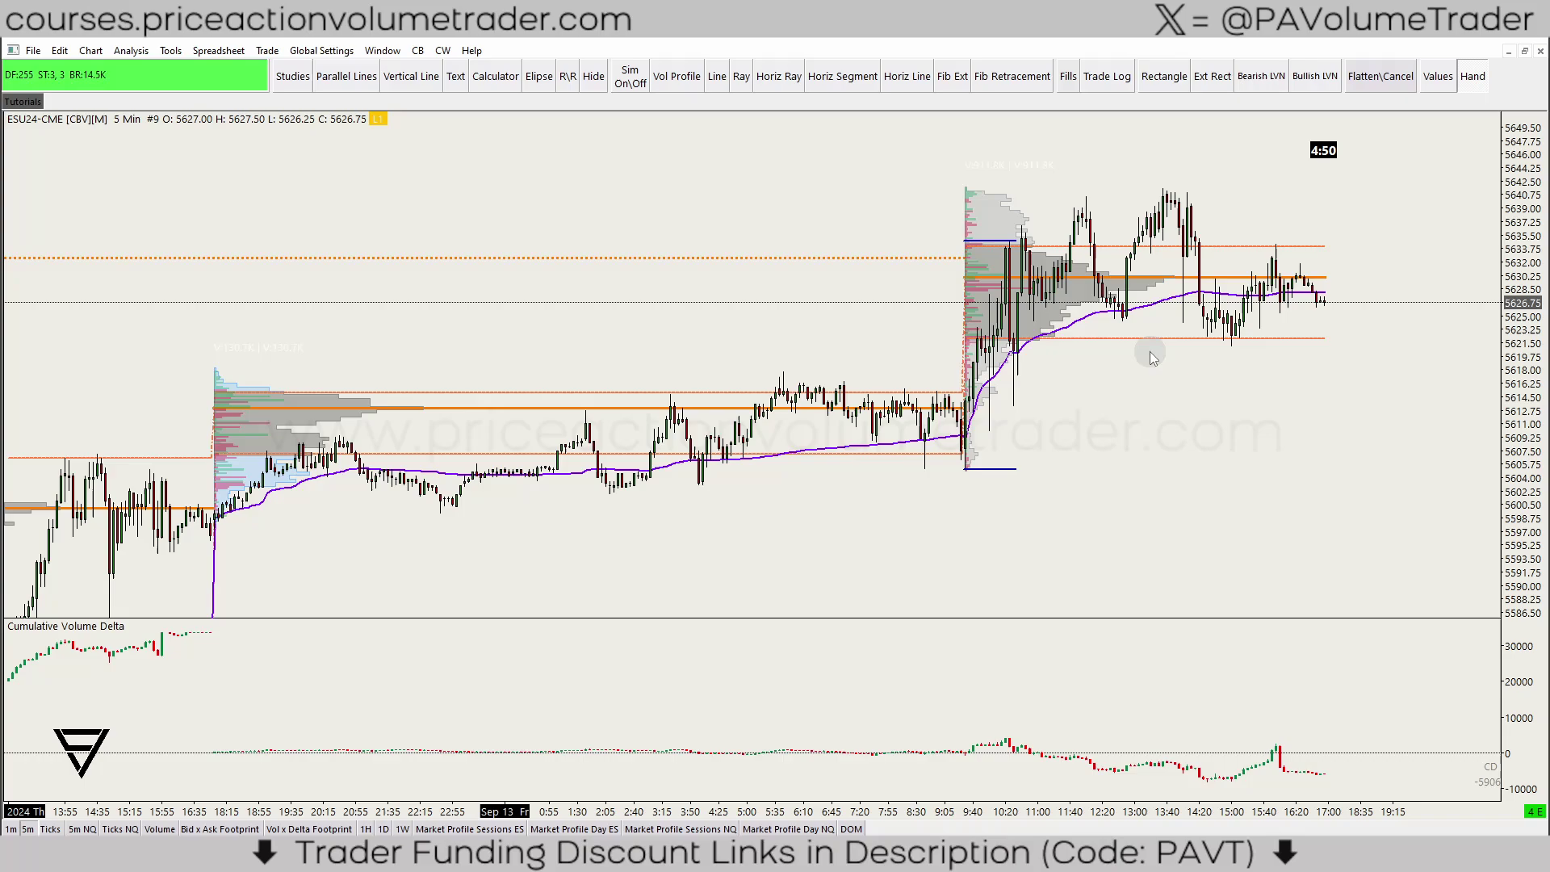
pyautogui.click(83, 51)
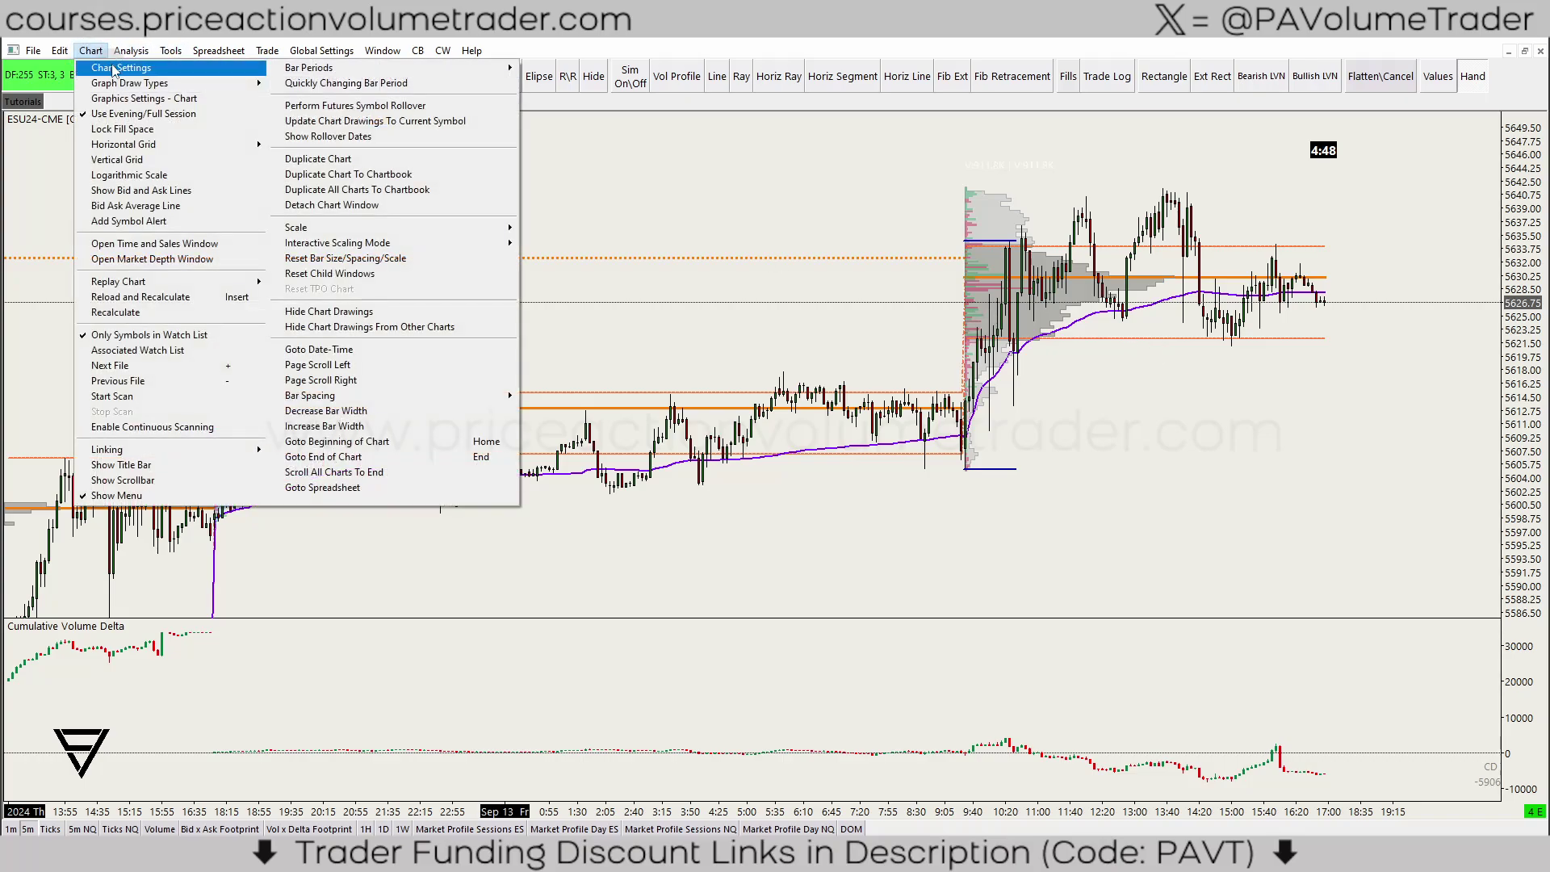
pyautogui.click(105, 63)
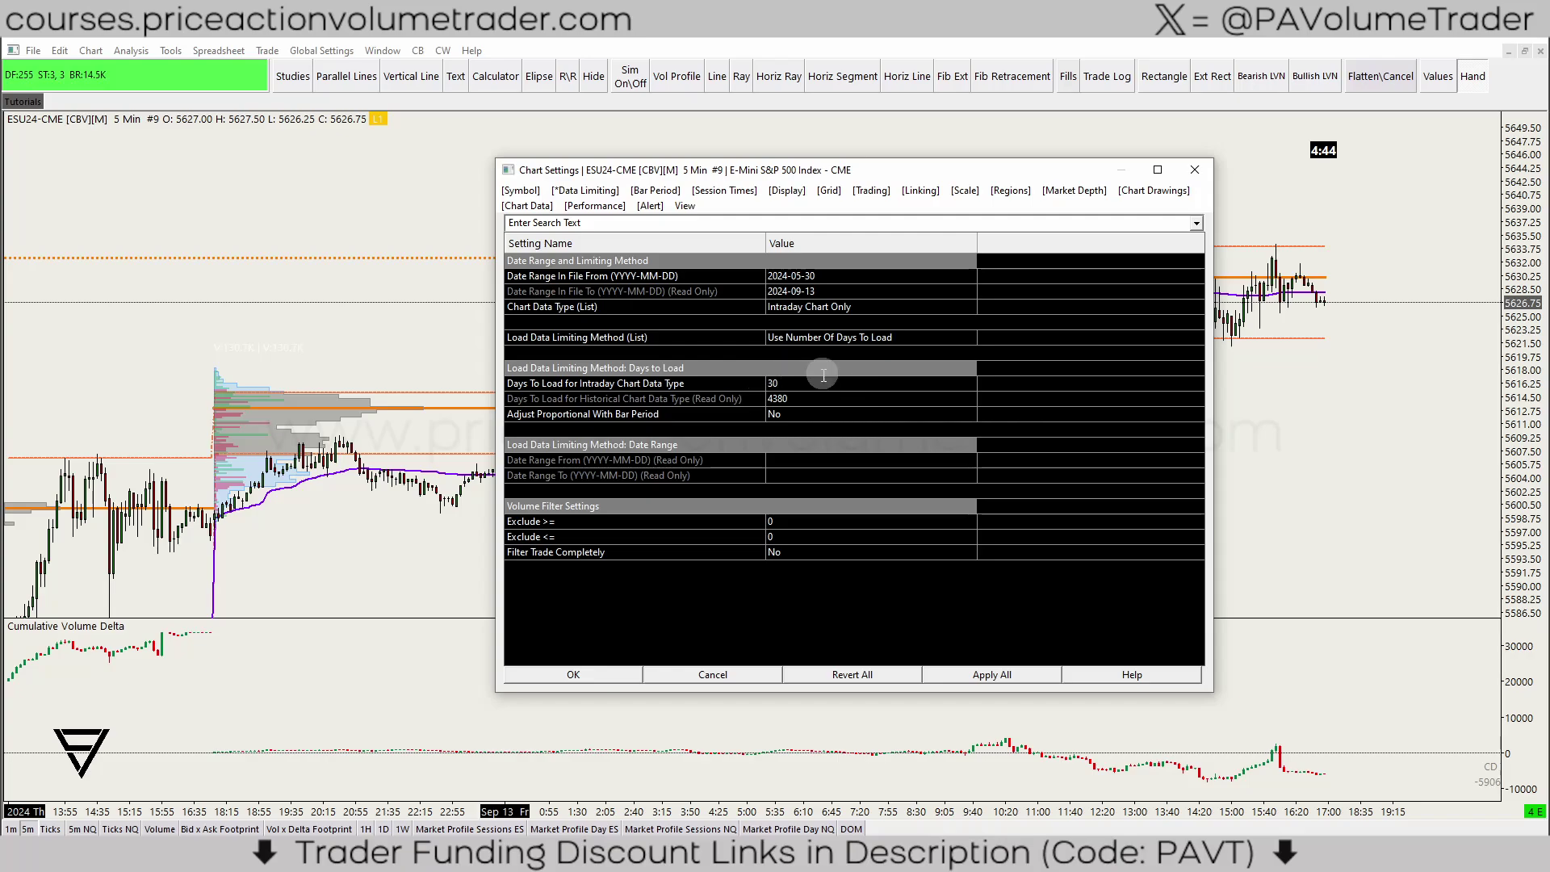
pyautogui.click(599, 675)
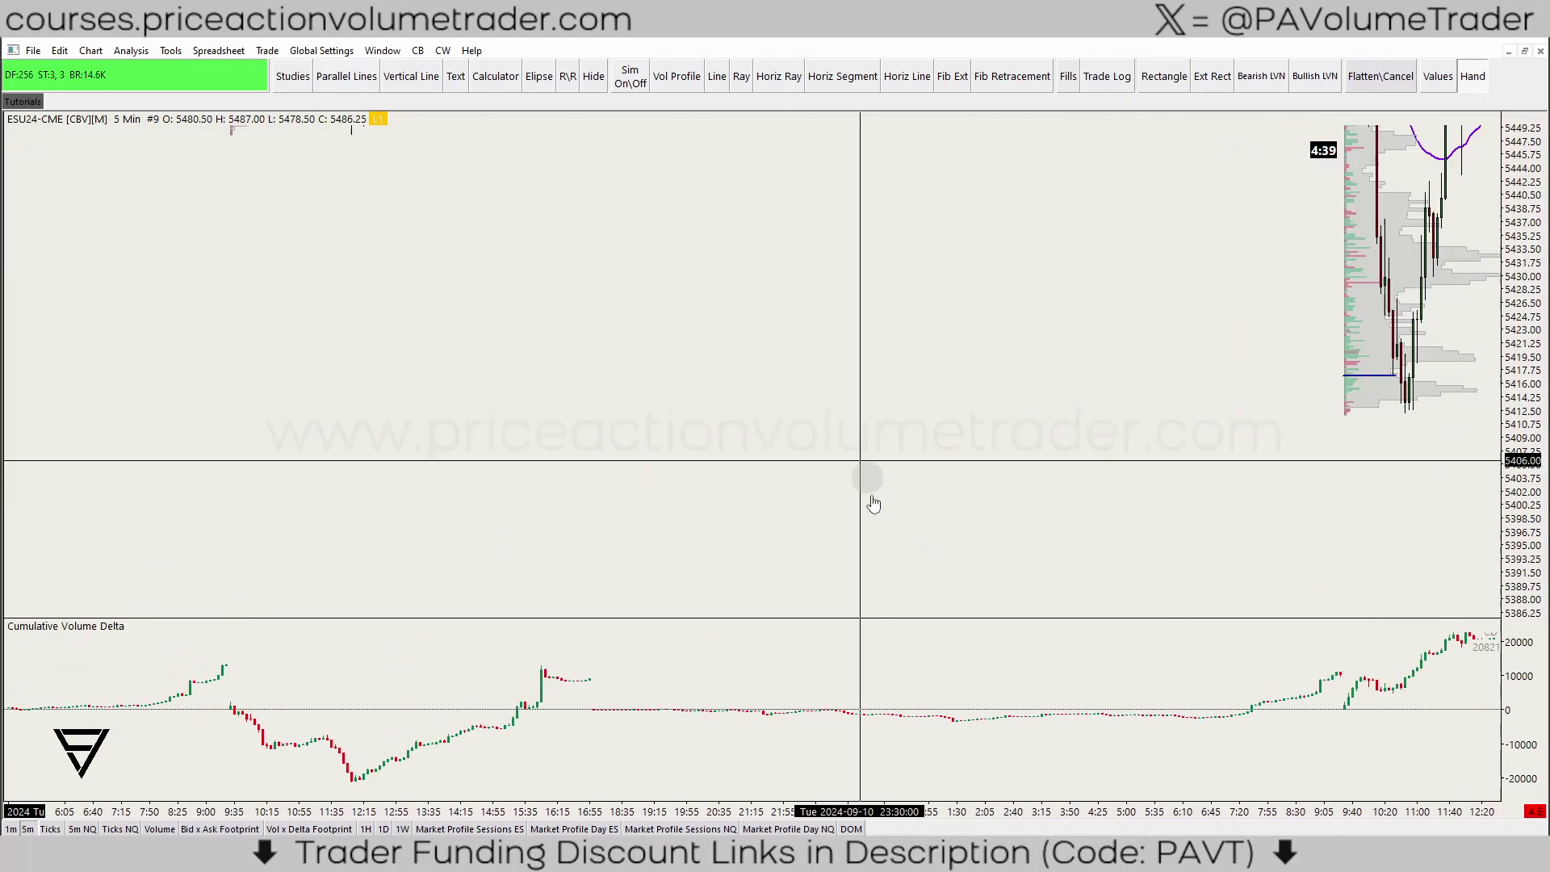
# Step: Examine the 5-minute chart's earlier sessions around September 10, then return to the latest bars
pyautogui.moveTo(1253, 458); pyautogui.dragTo(1289, 458)
pyautogui.moveTo(1516, 310); pyautogui.dragTo(1516, 428)
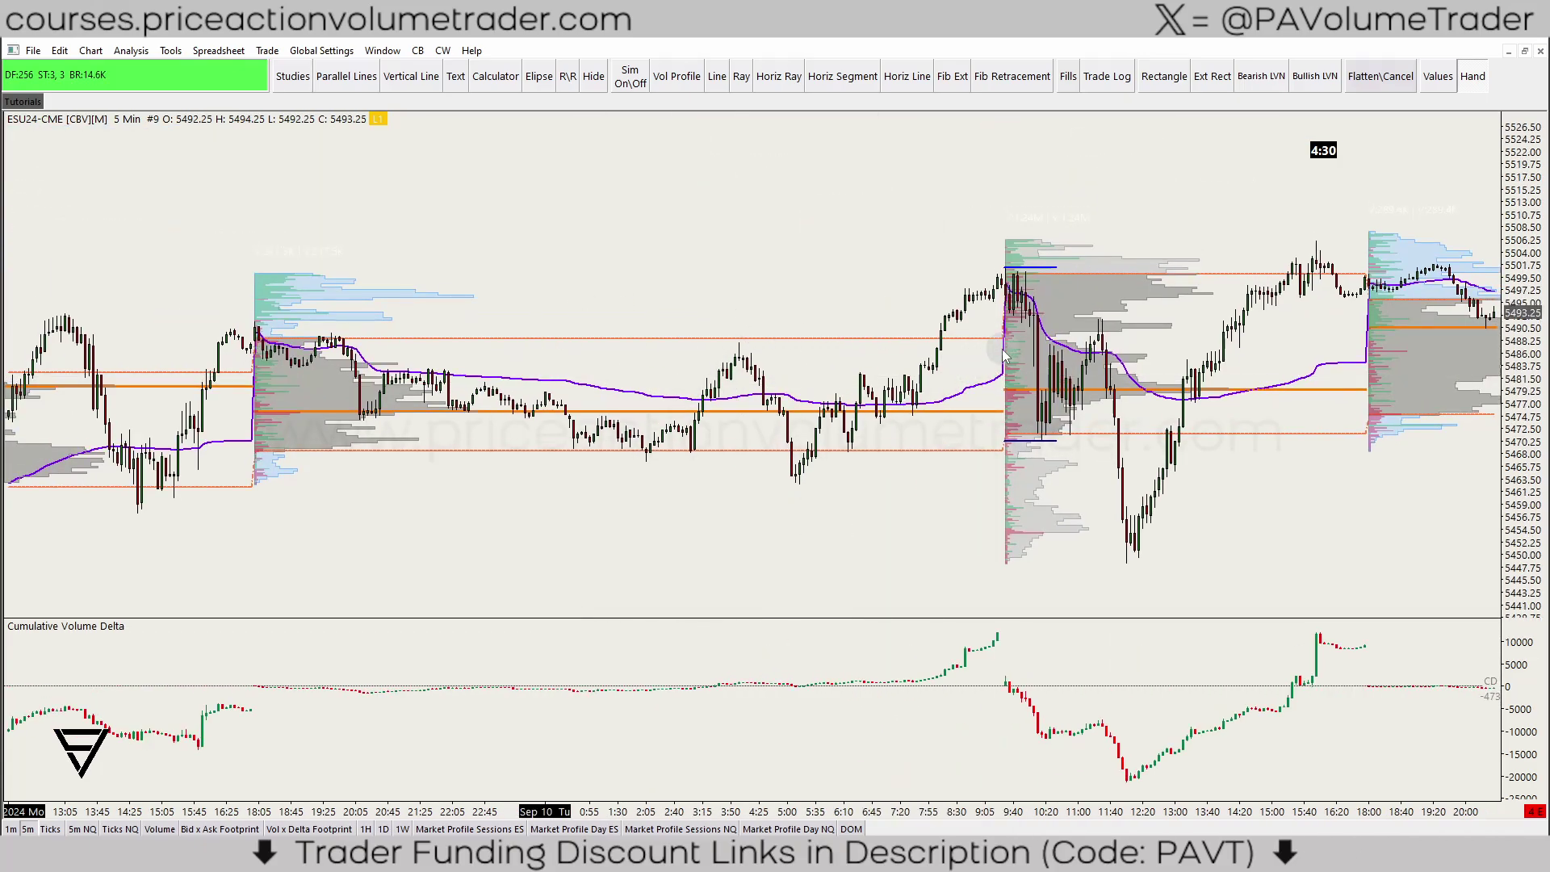
pyautogui.press('End')
pyautogui.moveTo(1106, 385); pyautogui.dragTo(708, 240)
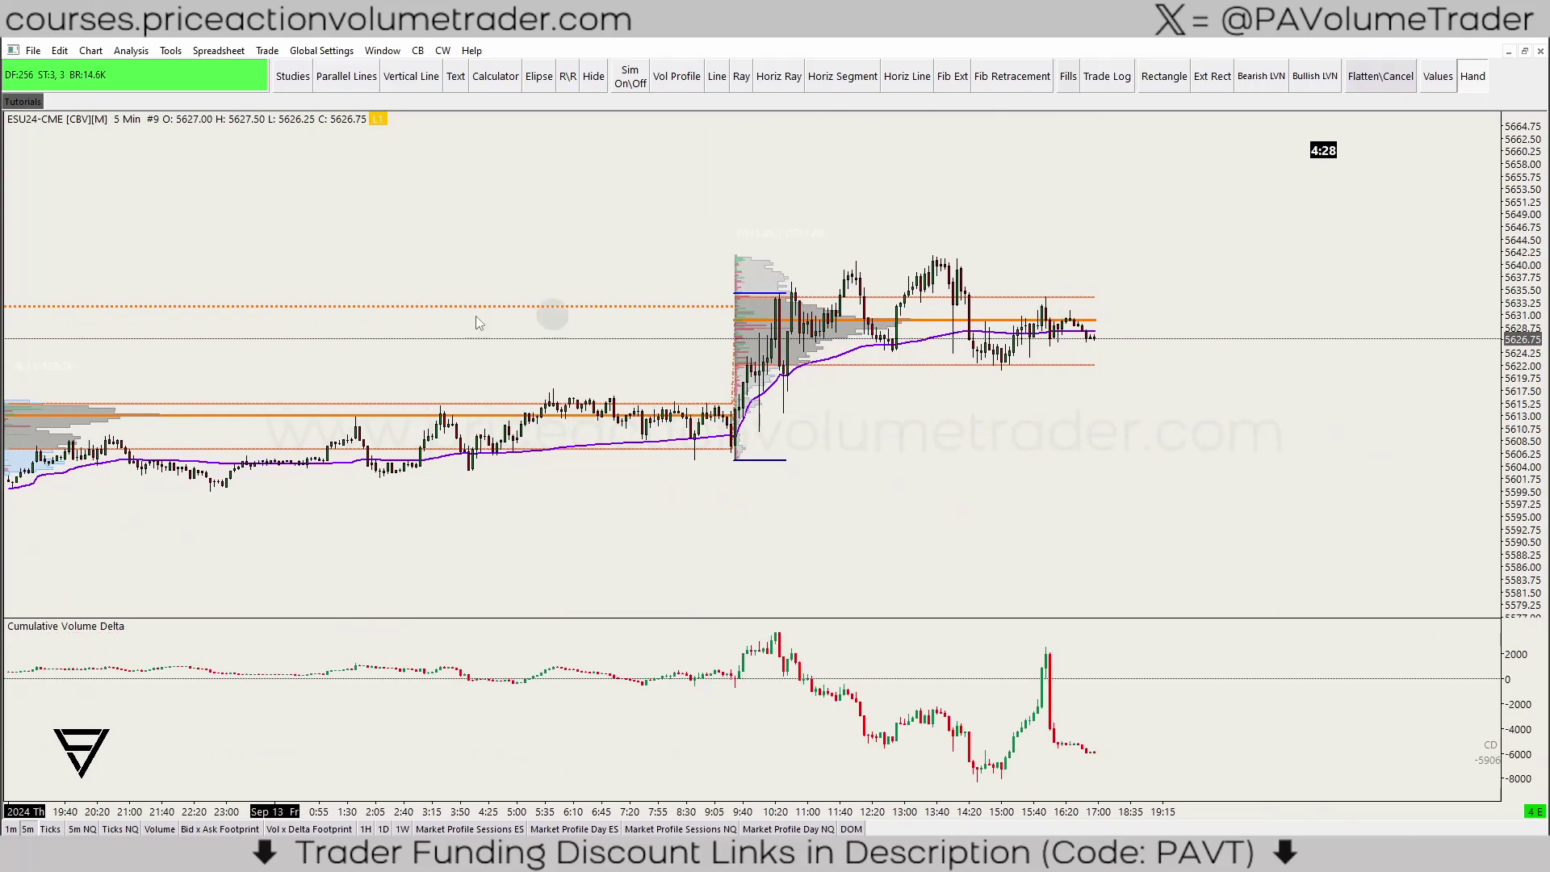
pyautogui.click(213, 346)
# Step: Switch to the Market Profile Sessions ES chart and review its intraday days to load in Chart Settings, then close the settings
pyautogui.click(504, 828)
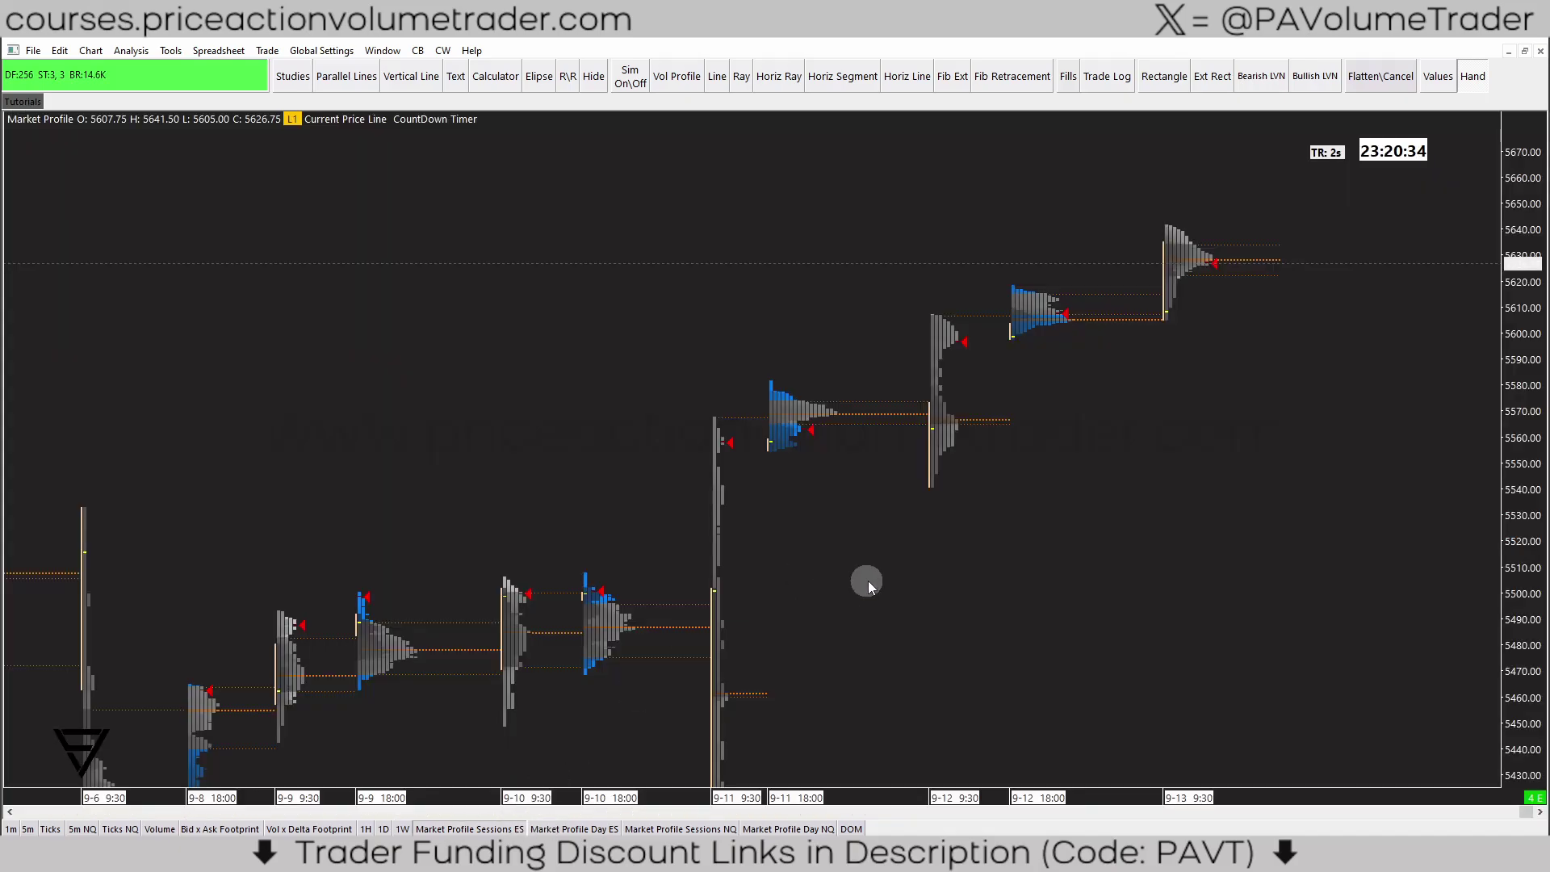
pyautogui.click(91, 50)
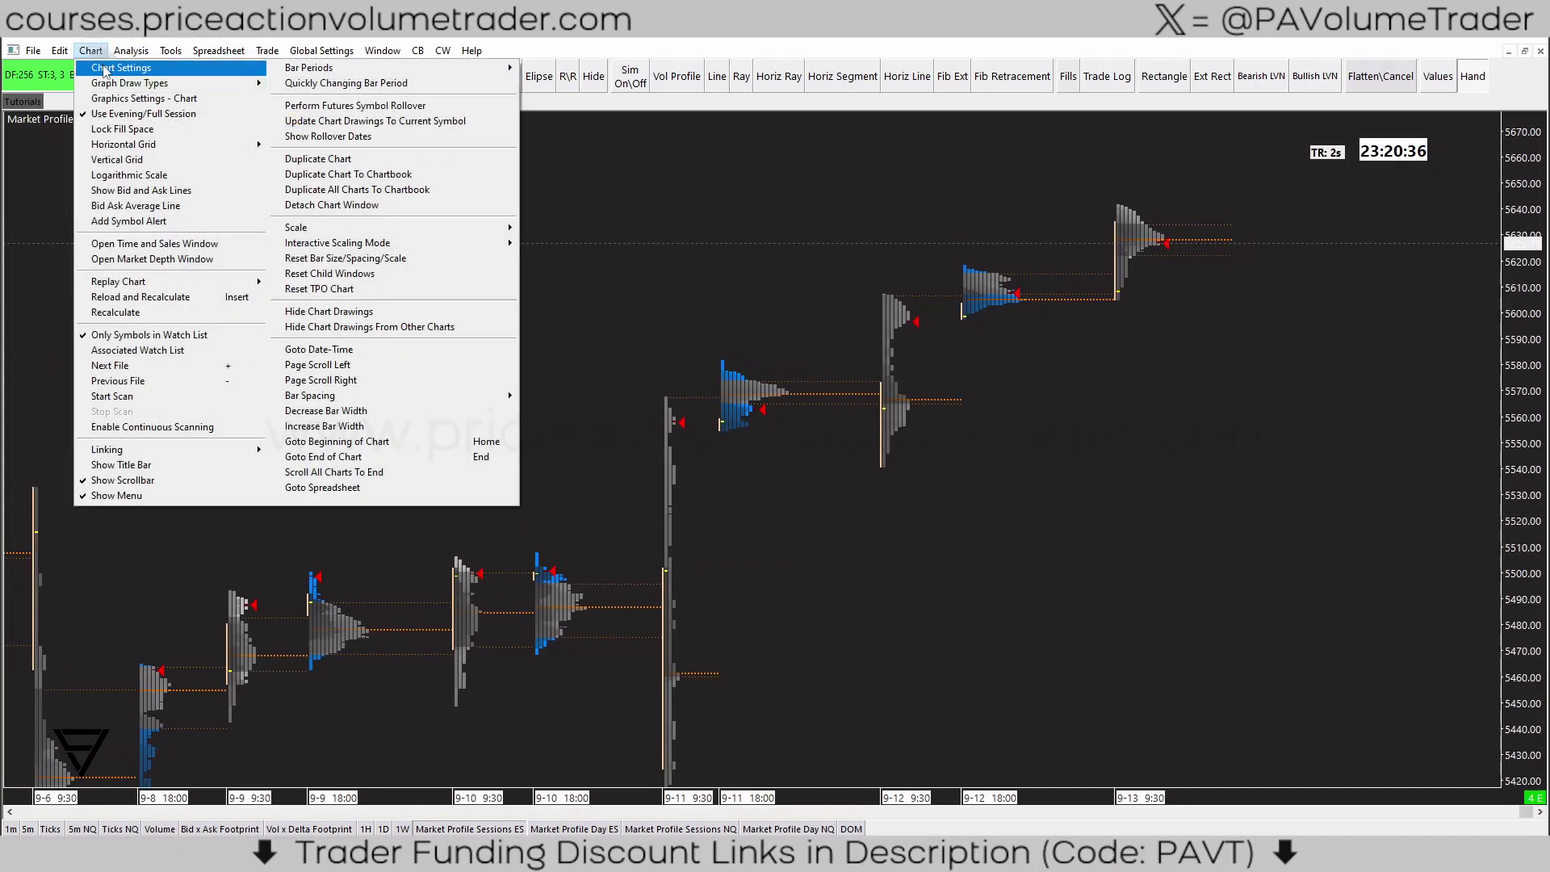
pyautogui.click(119, 68)
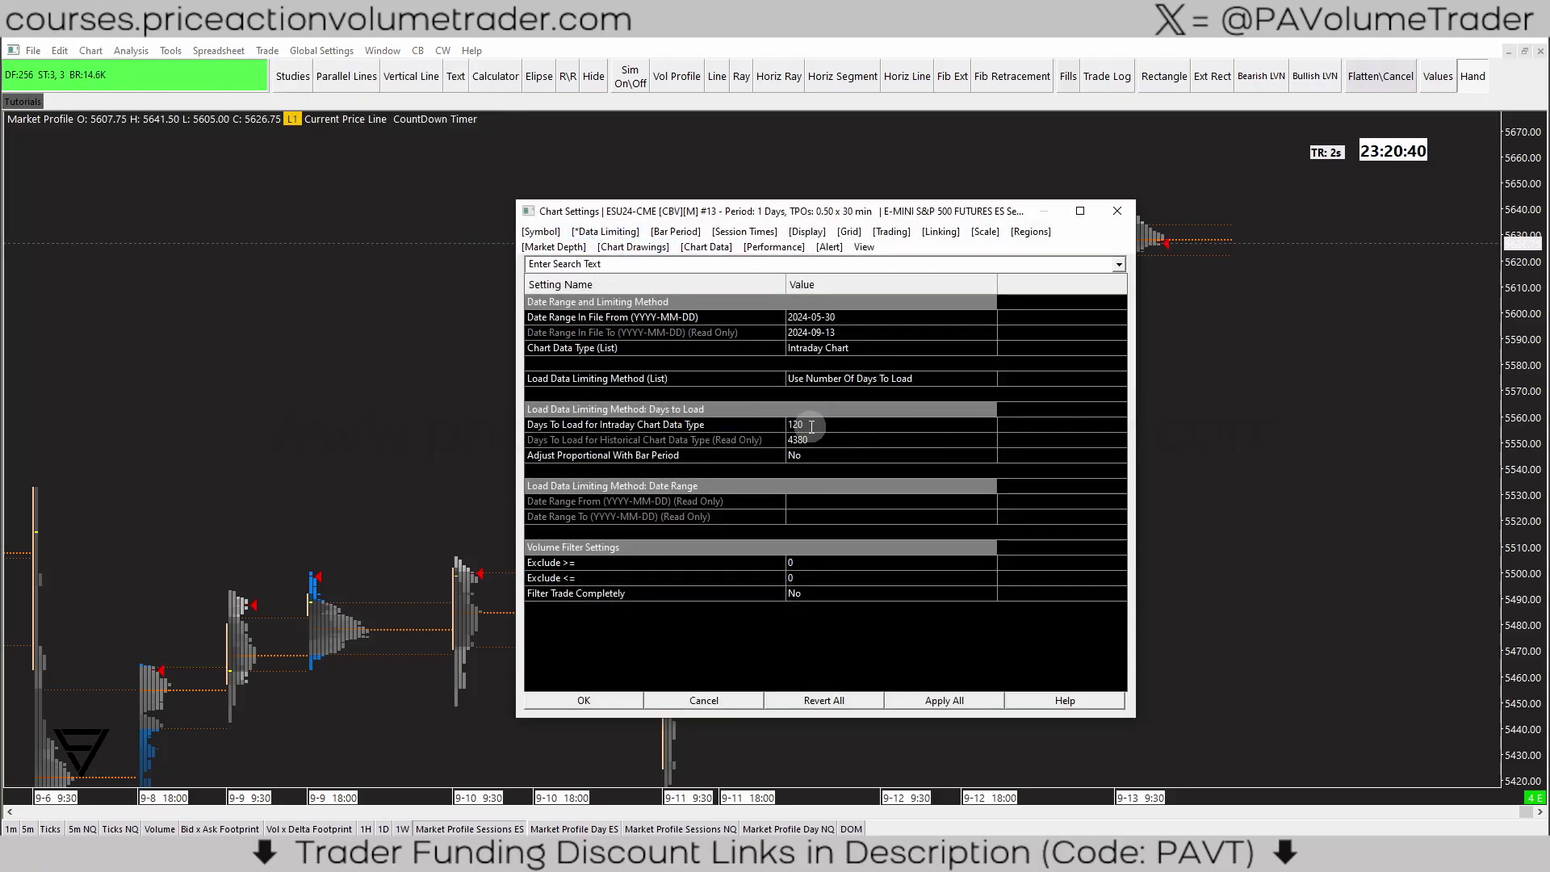
pyautogui.click(1114, 213)
# Step: Examine the earliest loaded session profiles of the ES market profile chart, back to mid-May
pyautogui.scroll(-3, 932, 489)
pyautogui.moveTo(679, 586); pyautogui.dragTo(1308, 578)
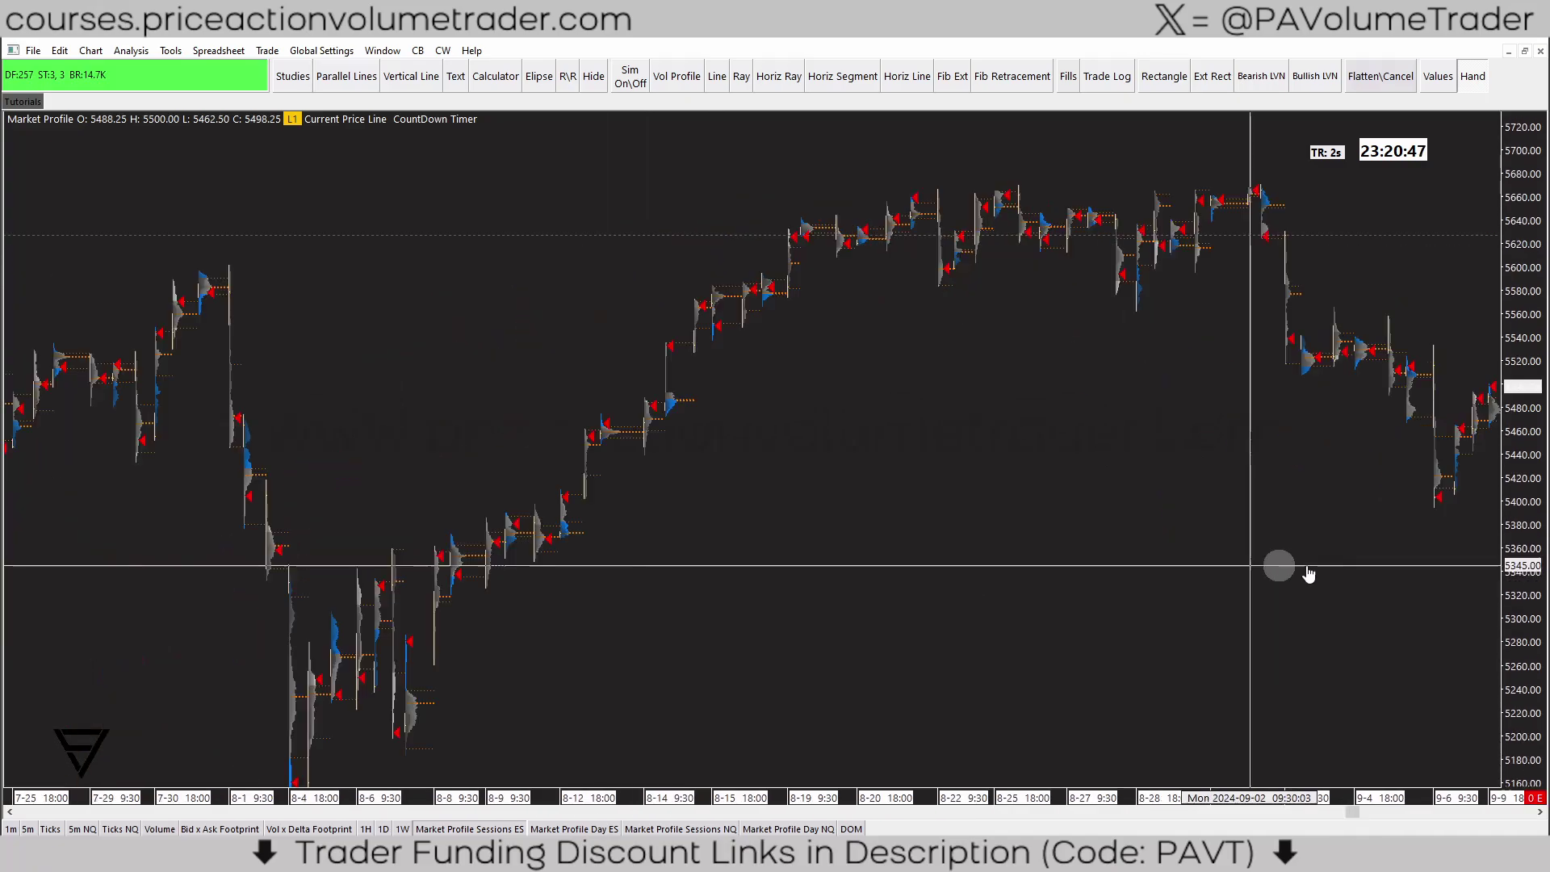
pyautogui.moveTo(304, 474); pyautogui.dragTo(1310, 530)
pyautogui.moveTo(379, 483); pyautogui.dragTo(1348, 384)
pyautogui.moveTo(340, 455); pyautogui.dragTo(1300, 442)
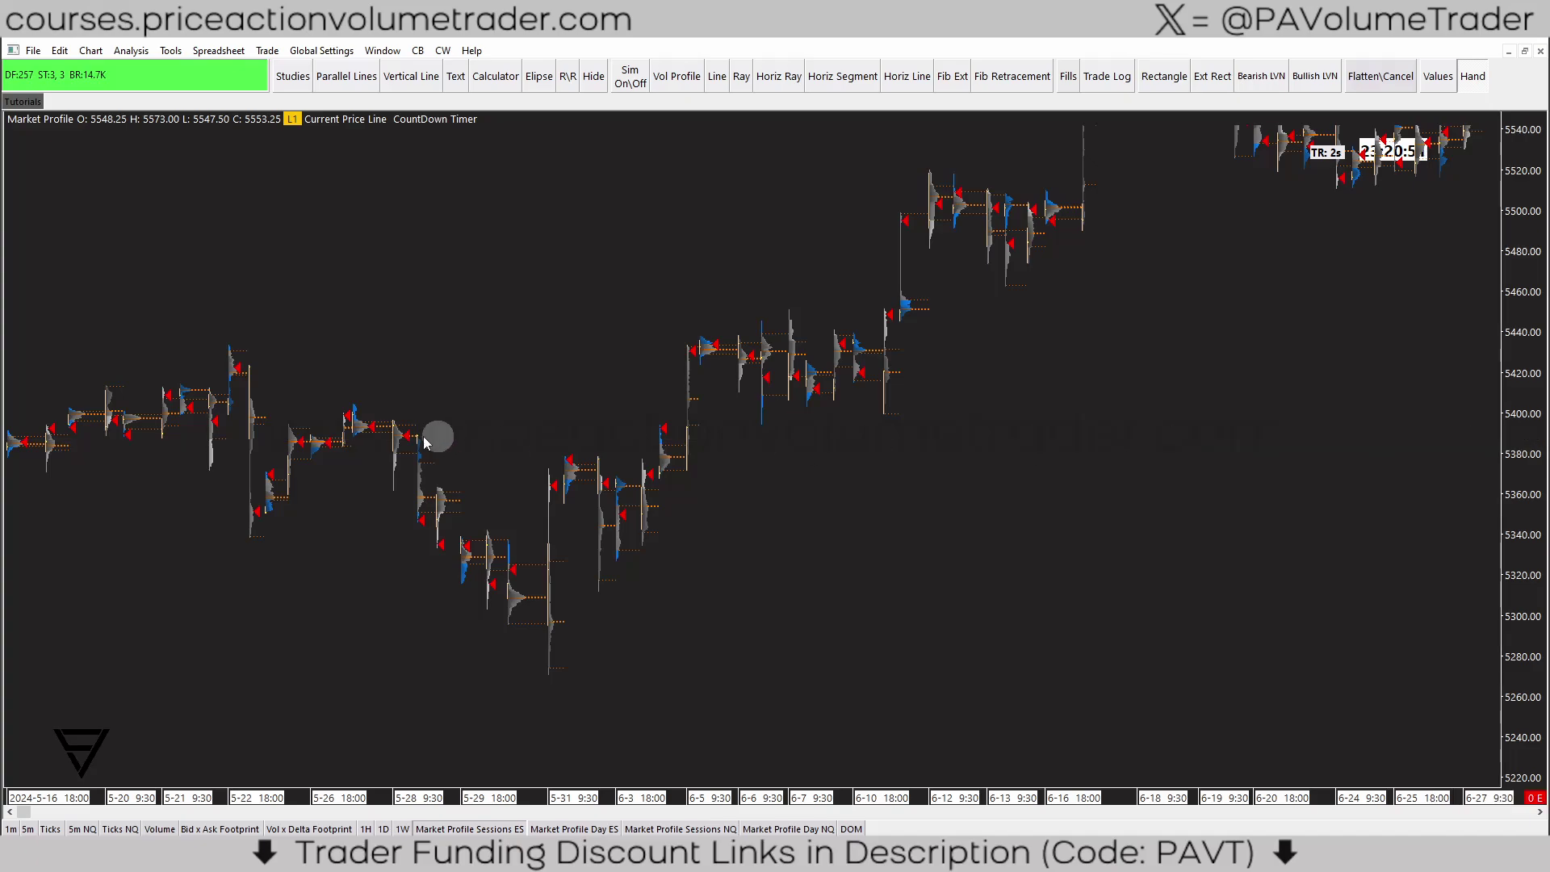
pyautogui.moveTo(144, 412); pyautogui.dragTo(888, 437)
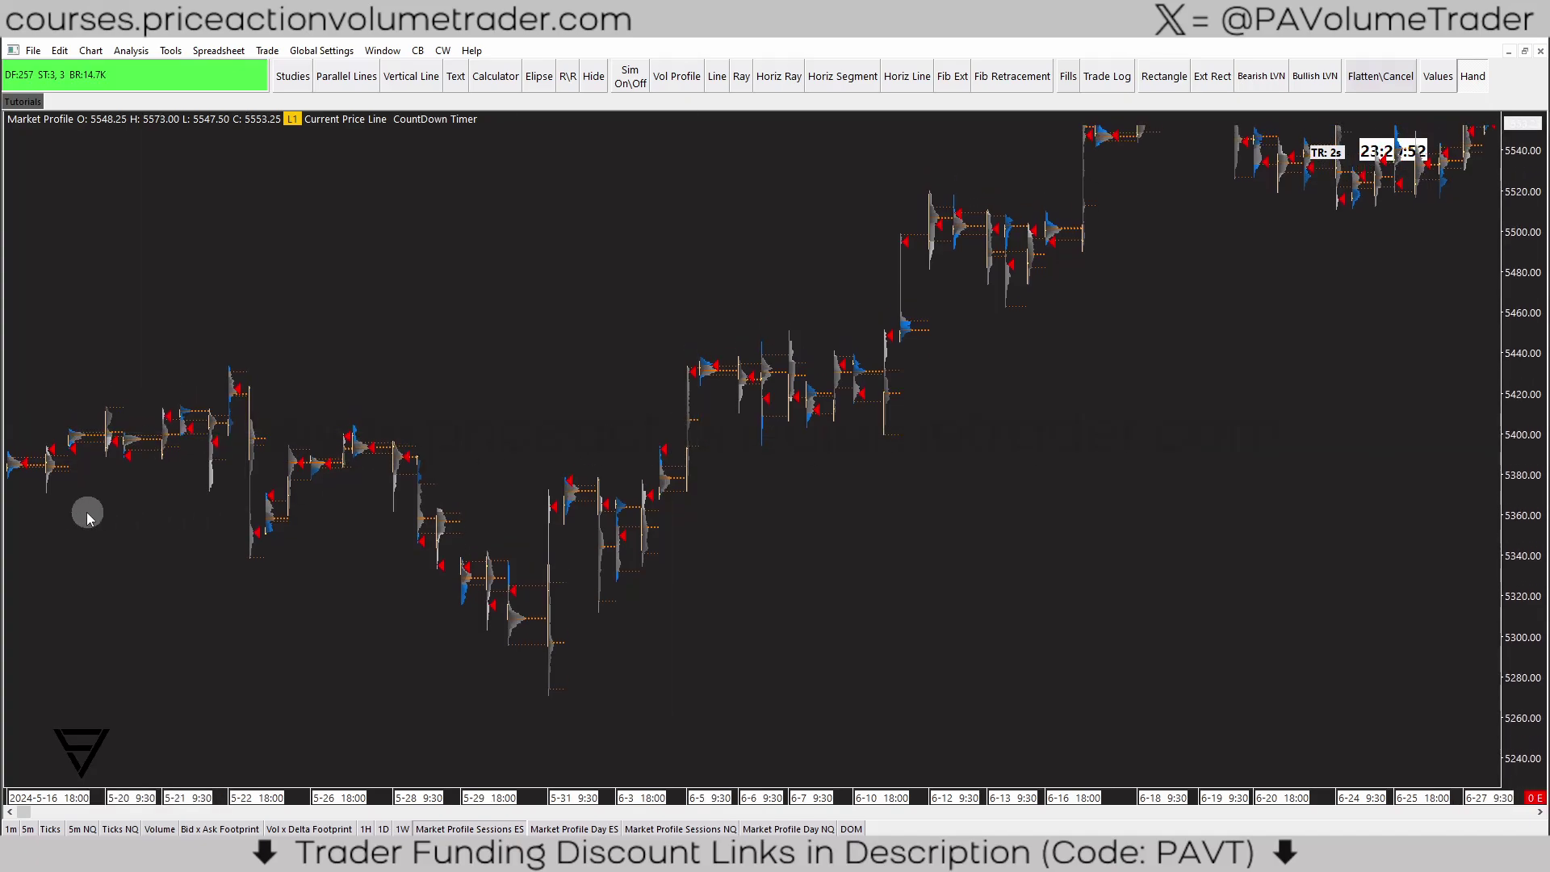
pyautogui.click(15, 497)
# Step: Return the session market profile chart to an enlarged view of its latest September profiles
pyautogui.moveTo(1352, 390); pyautogui.dragTo(267, 489)
pyautogui.moveTo(1130, 428); pyautogui.dragTo(420, 469)
pyautogui.scroll(4, 1091, 505)
pyautogui.moveTo(1092, 506)
pyautogui.mouseDown()
pyautogui.moveTo(954, 501)
pyautogui.moveTo(1094, 604)
pyautogui.moveTo(1117, 555)
pyautogui.moveTo(1092, 479)
pyautogui.mouseUp()
pyautogui.moveTo(997, 326); pyautogui.dragTo(992, 335)
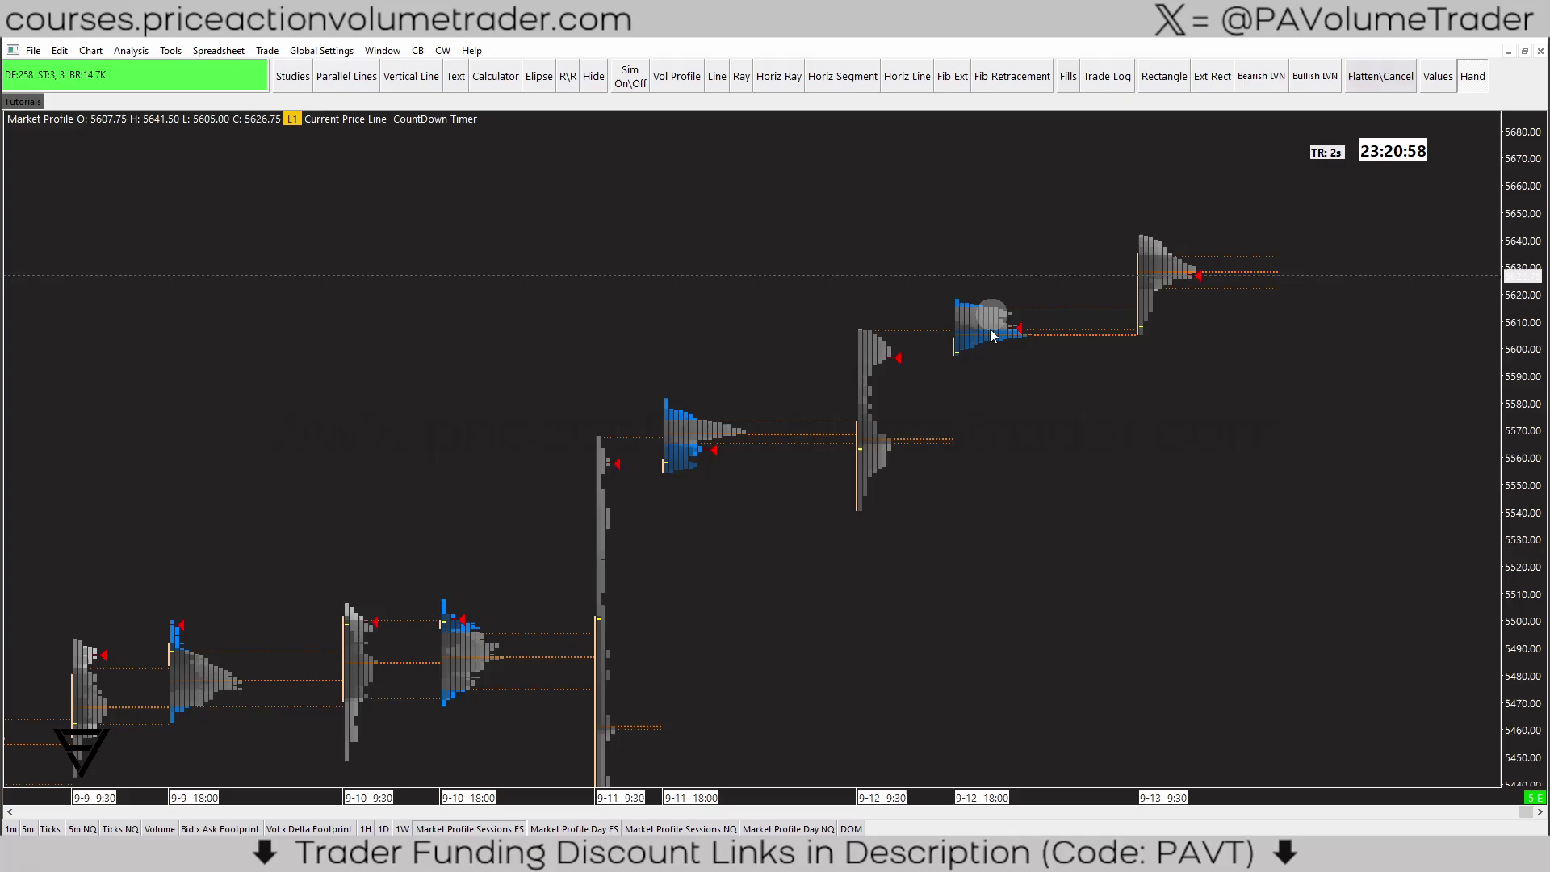
pyautogui.click(1213, 265)
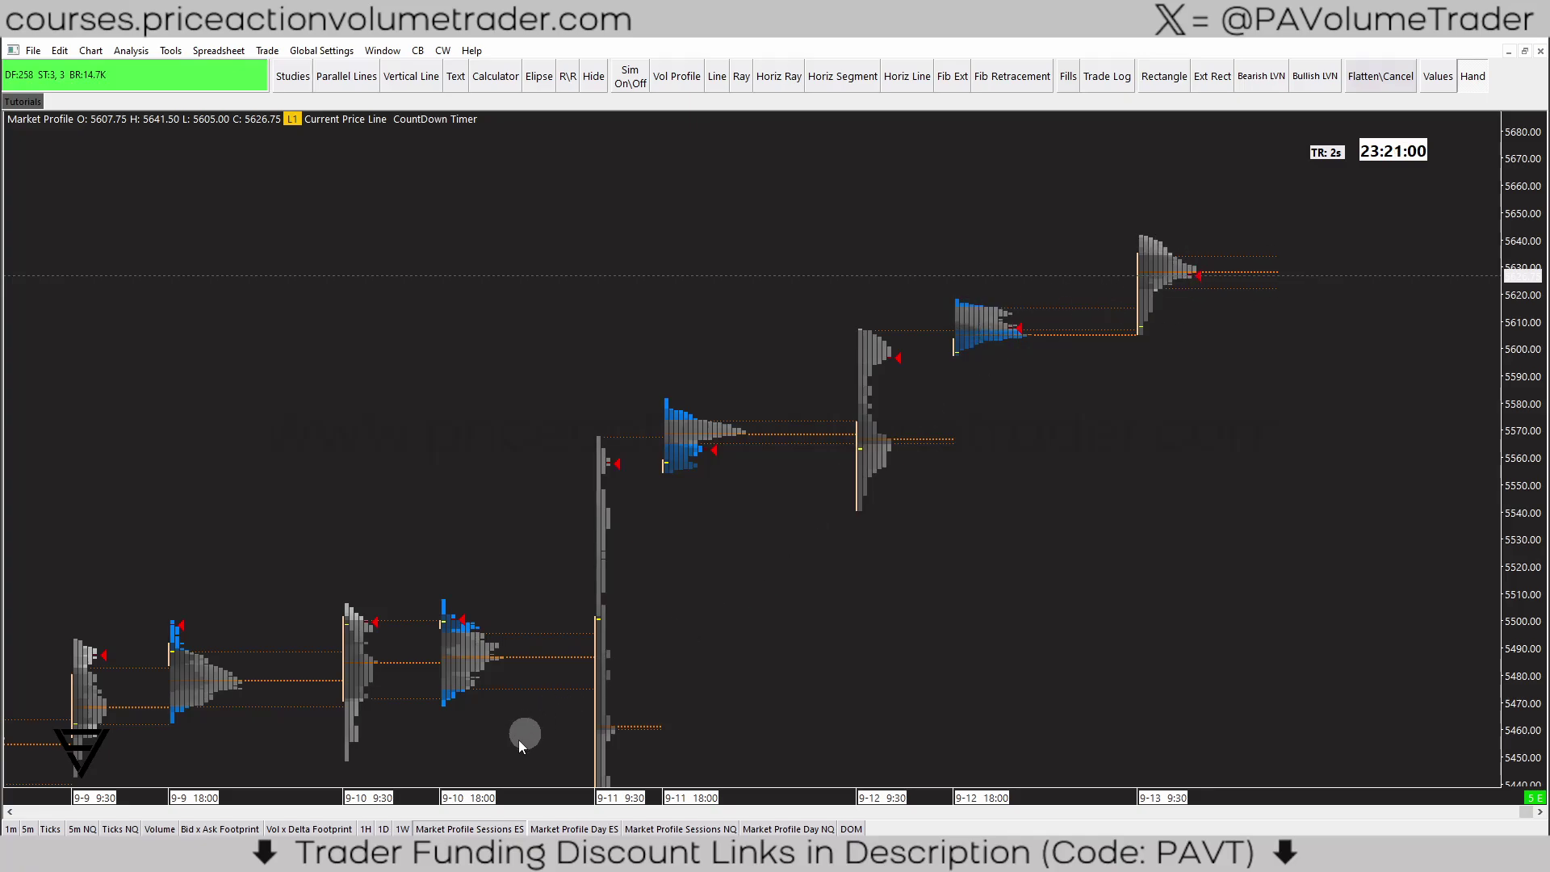
# Step: Switch to the Market Profile Day ES chart and examine its older daily profiles
pyautogui.click(573, 830)
pyautogui.moveTo(801, 608); pyautogui.dragTo(1063, 411)
pyautogui.scroll(-3, 1098, 422)
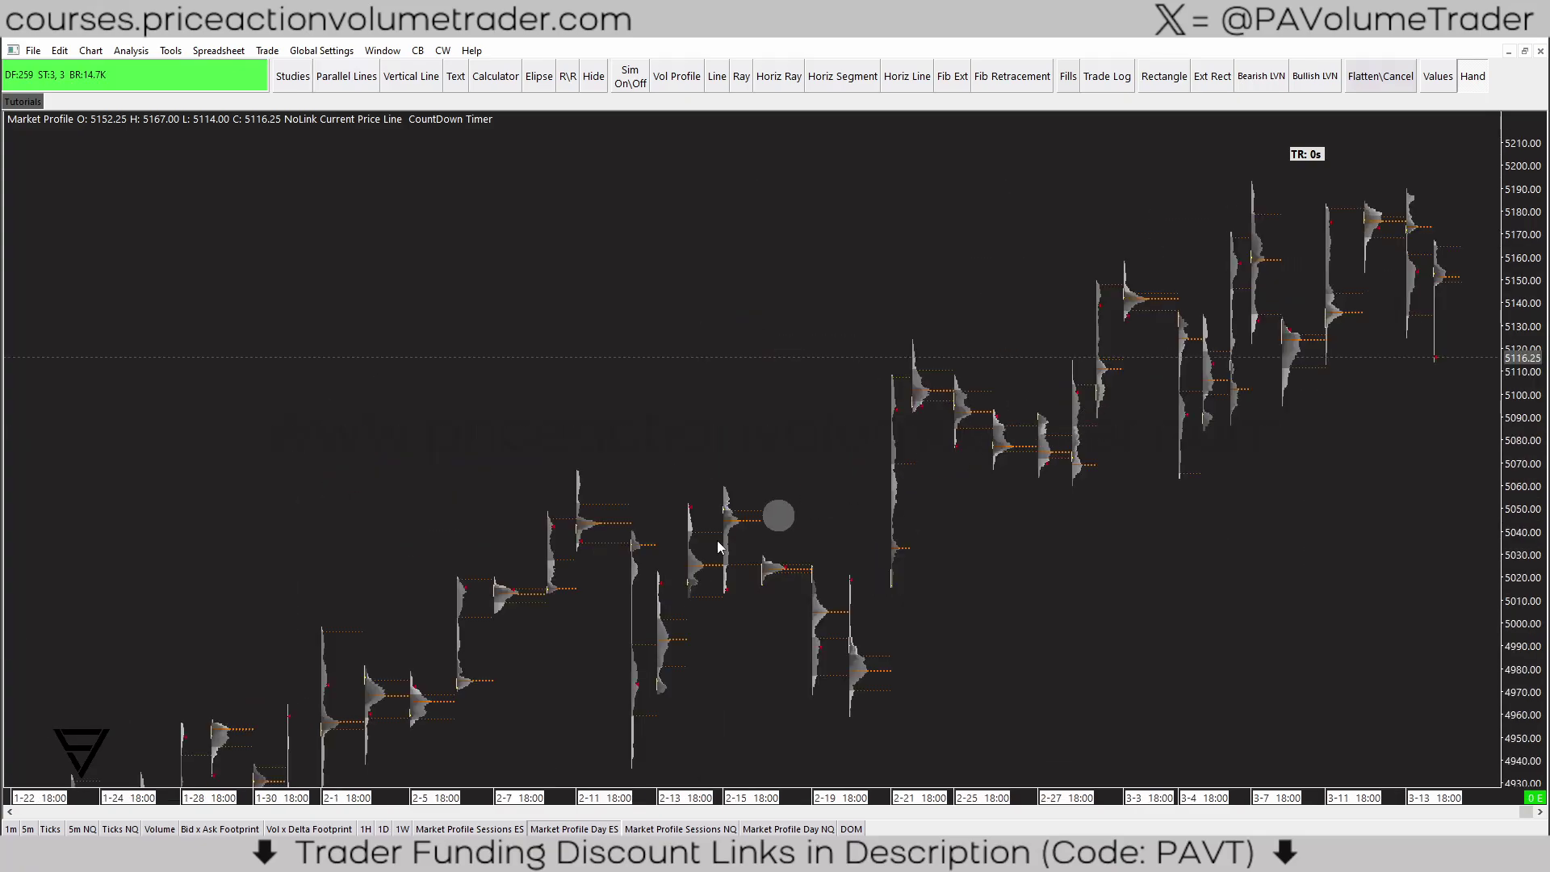
pyautogui.moveTo(436, 573); pyautogui.dragTo(1453, 291)
pyautogui.moveTo(283, 417); pyautogui.dragTo(1195, 359)
pyautogui.moveTo(347, 403); pyautogui.dragTo(1162, 555)
# Step: Bring the daily market profile chart back to an enlarged view of its latest March profiles
pyautogui.moveTo(1235, 387); pyautogui.dragTo(646, 492)
pyautogui.moveTo(1135, 473); pyautogui.dragTo(569, 396)
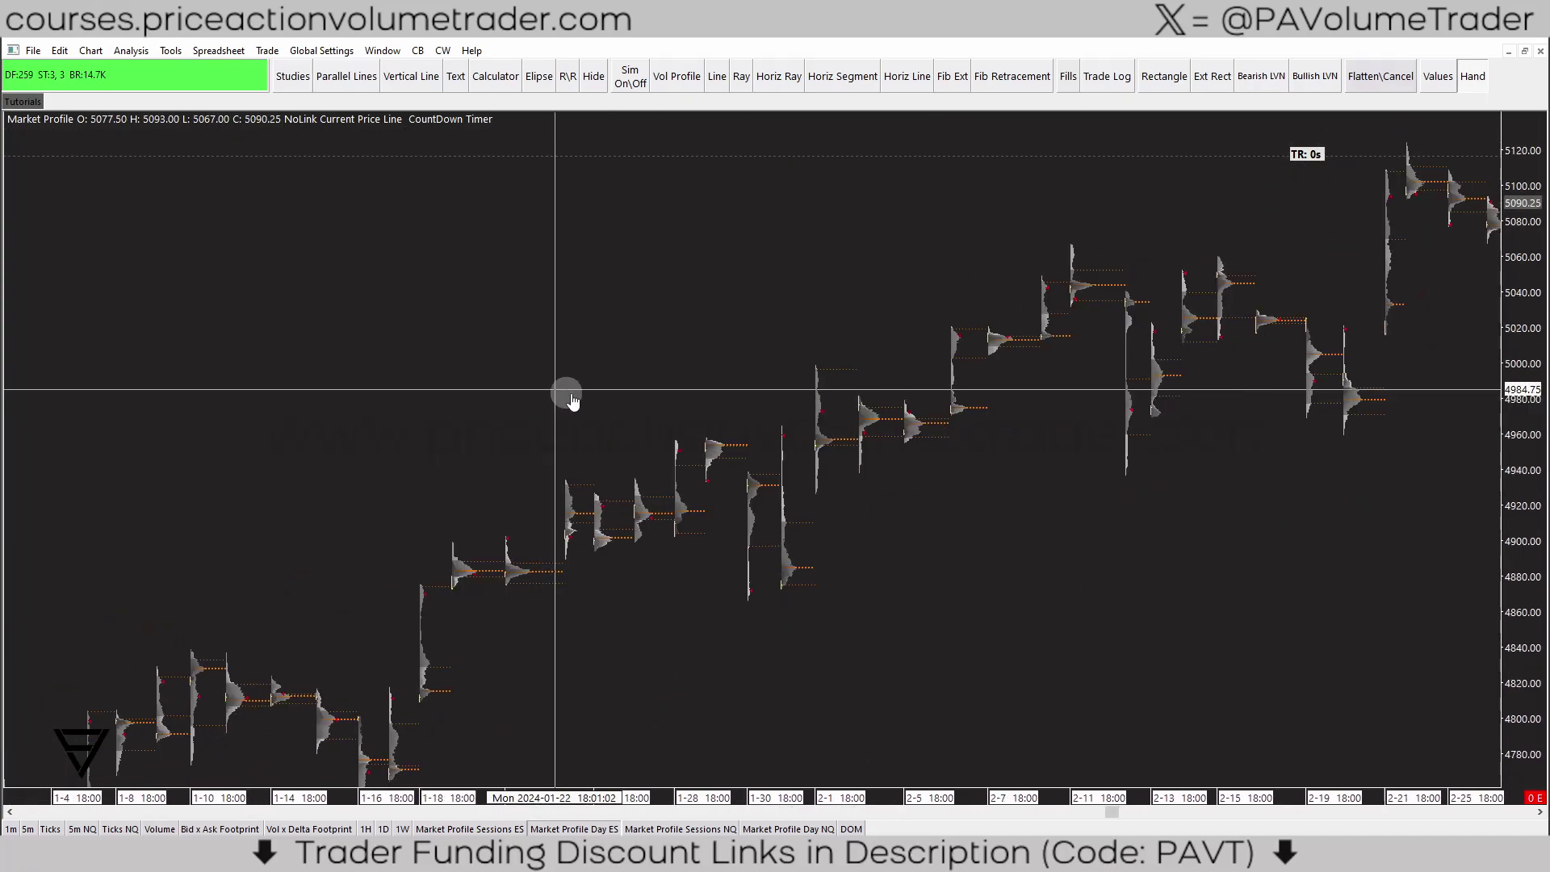
pyautogui.scroll(4, 1195, 373)
pyautogui.moveTo(1204, 373); pyautogui.dragTo(142, 400)
pyautogui.moveTo(1086, 375); pyautogui.dragTo(356, 387)
pyautogui.moveTo(1096, 343); pyautogui.dragTo(529, 278)
# Step: Set the Market Profile Day ES chart's days to load for intraday data to 100 and apply the settings
pyautogui.click(90, 50)
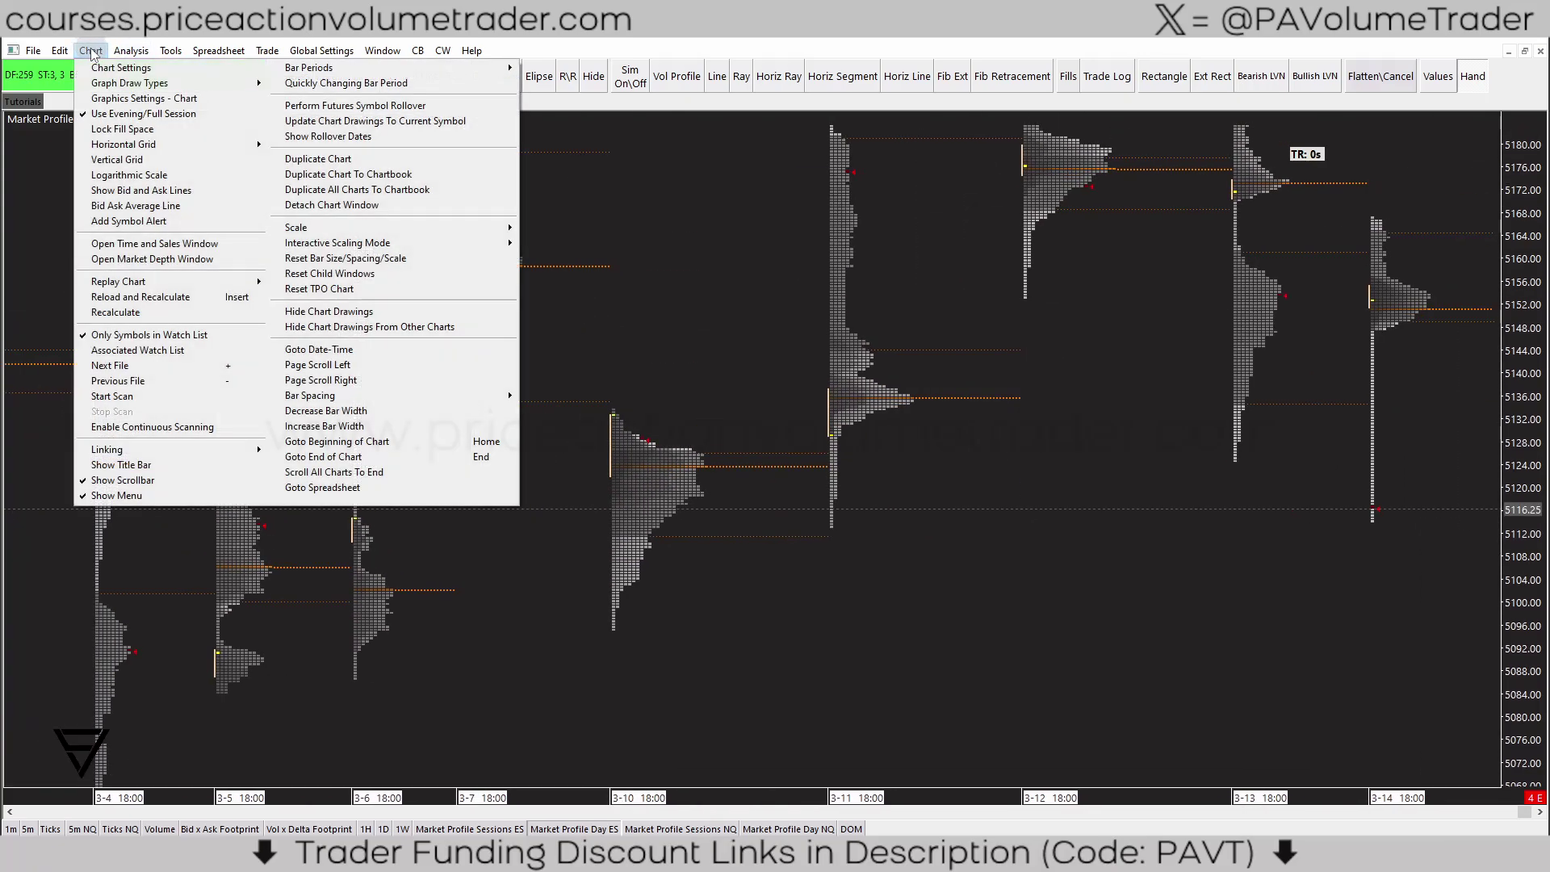
pyautogui.click(129, 68)
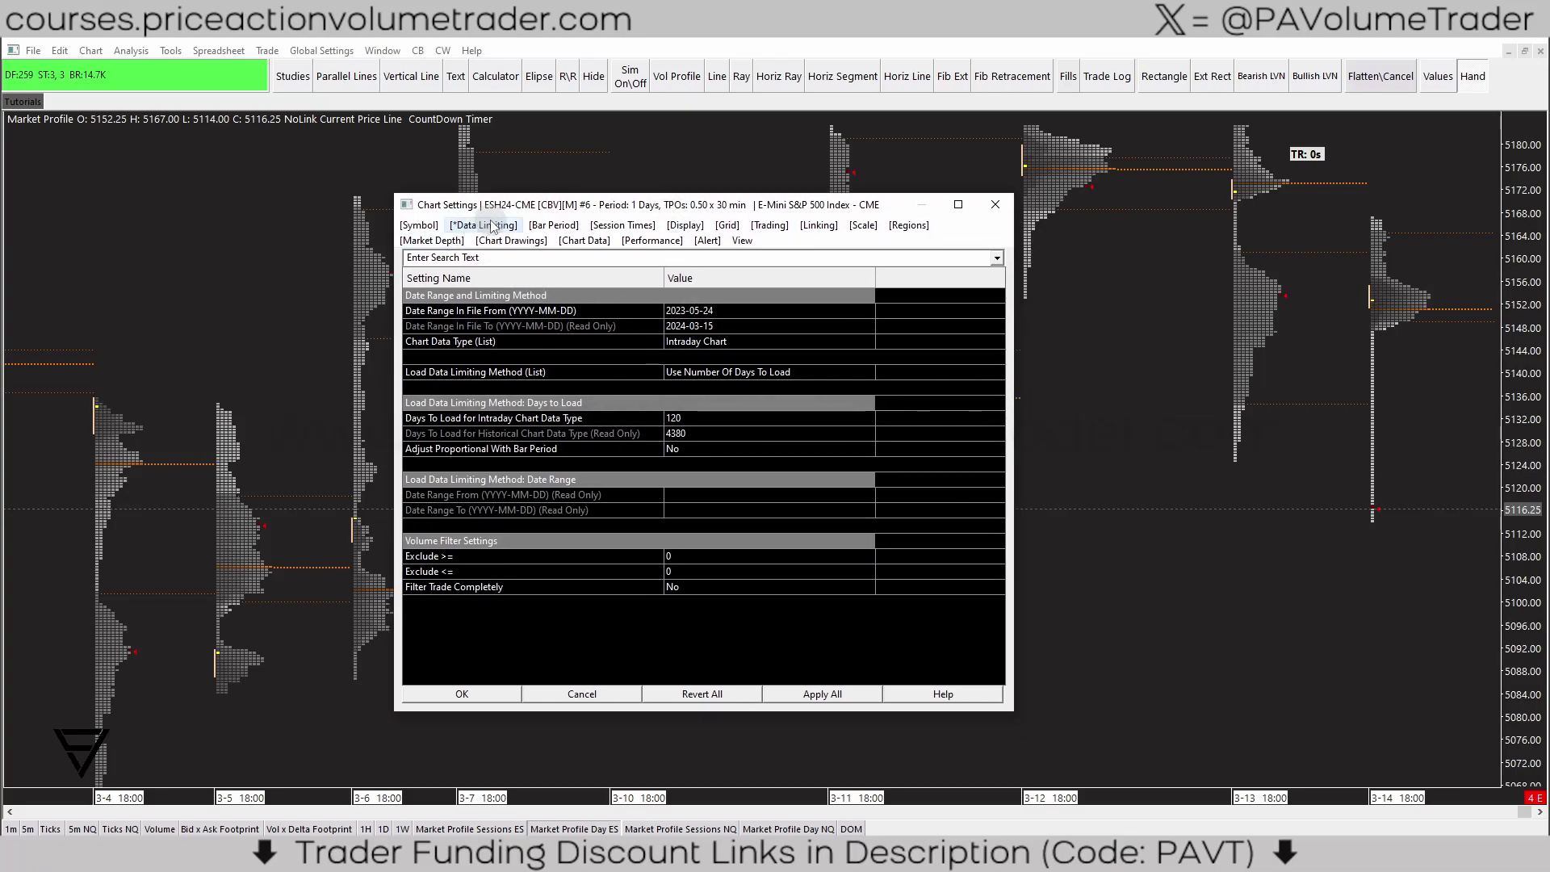
pyautogui.click(668, 418)
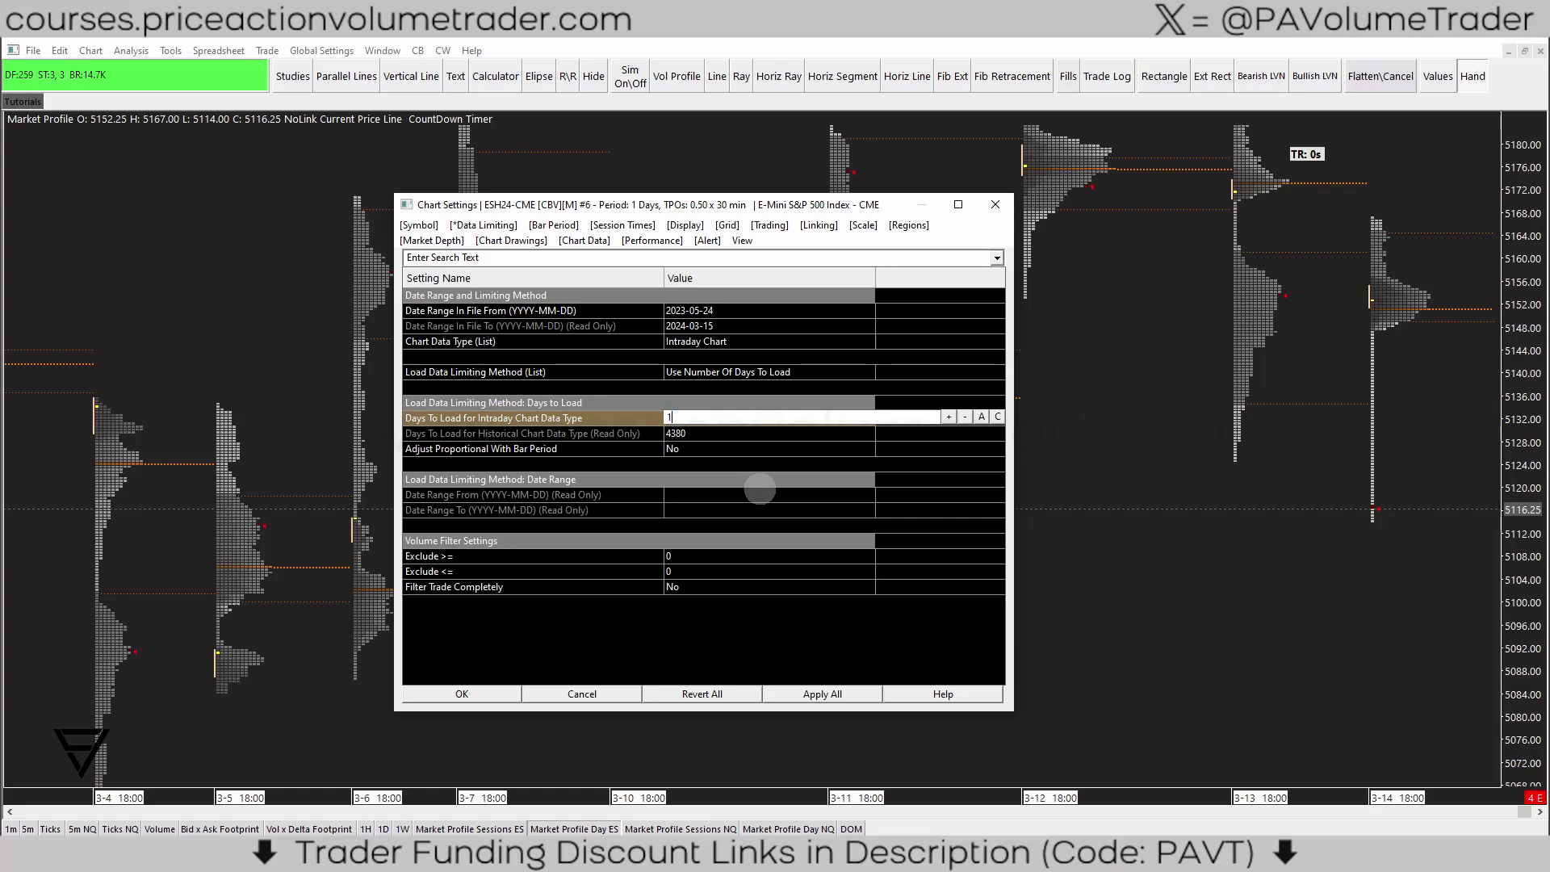
pyautogui.write('100')
pyautogui.click(840, 694)
pyautogui.click(467, 696)
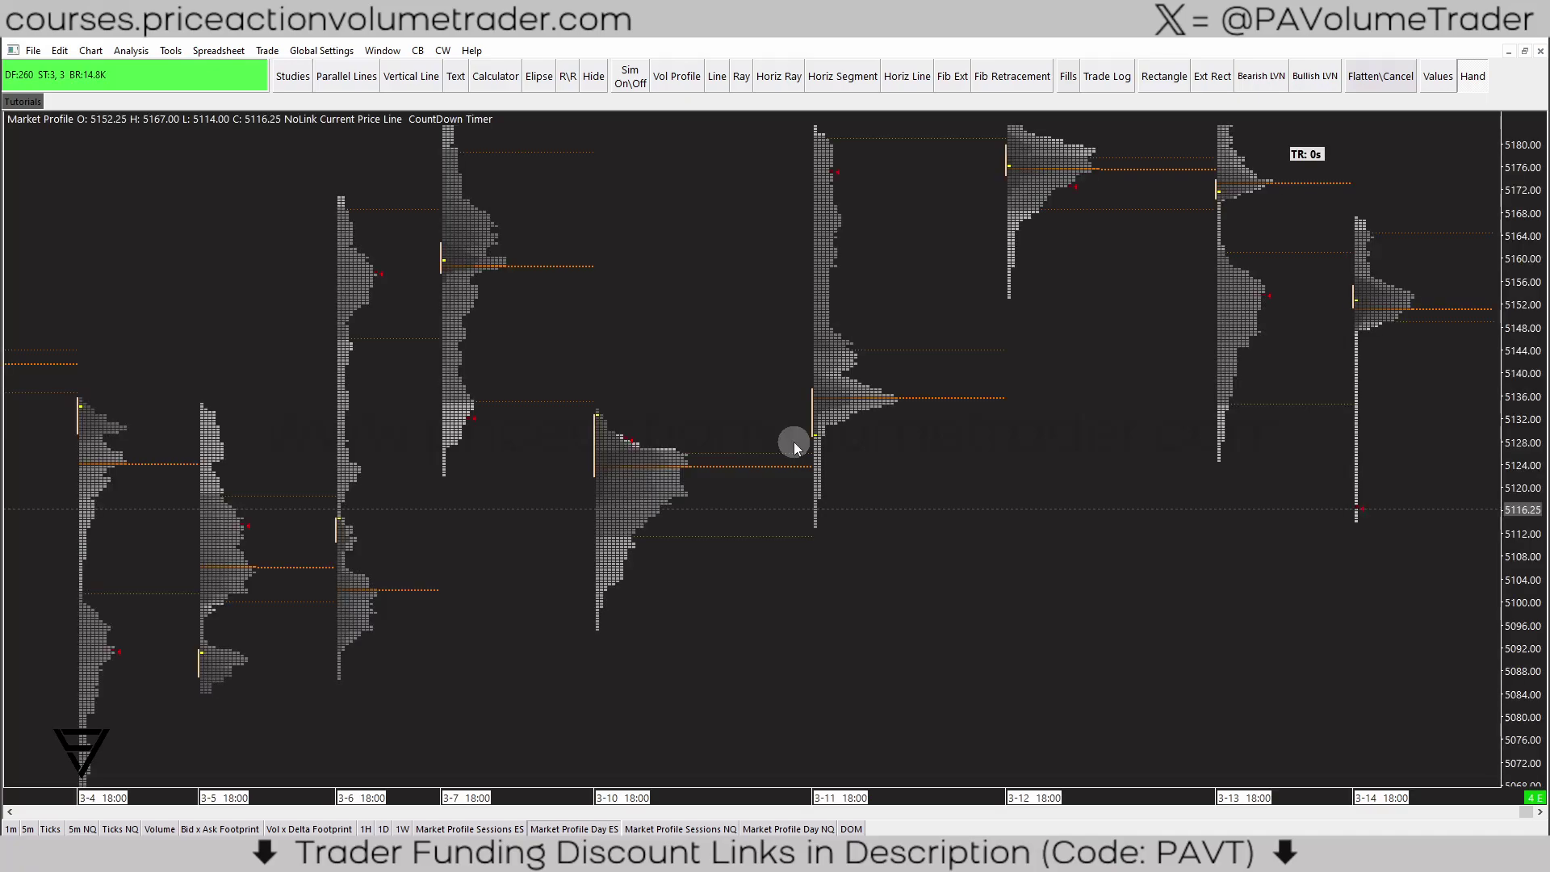
# Step: Switch to the 60-minute ES chart and examine its older bars back through July and June
pyautogui.click(365, 829)
pyautogui.moveTo(972, 426); pyautogui.dragTo(1016, 457)
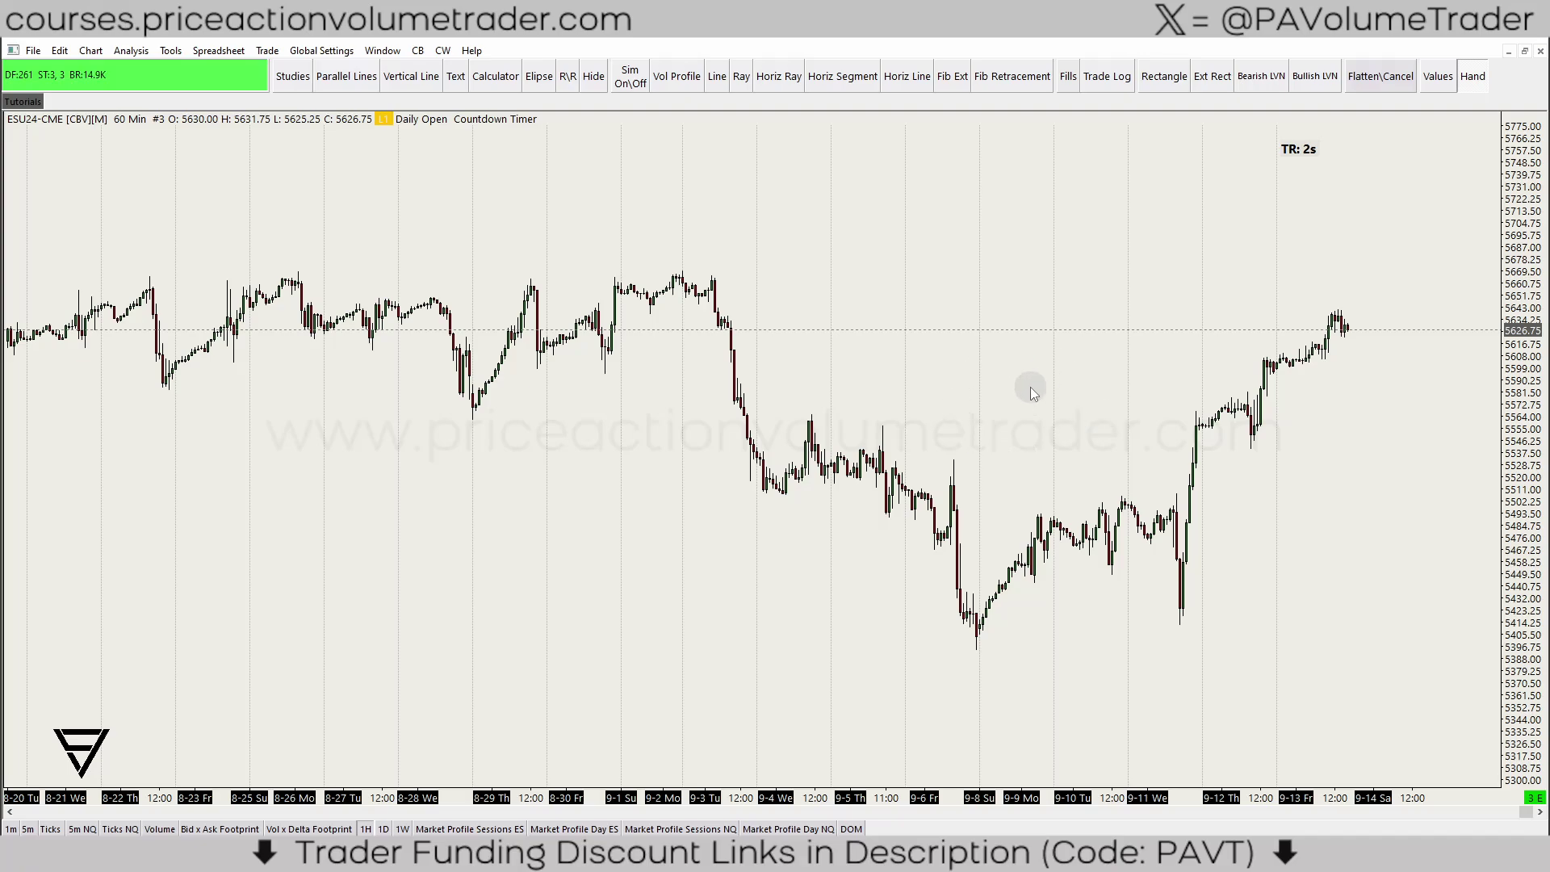
pyautogui.moveTo(981, 394); pyautogui.dragTo(1089, 365)
pyautogui.scroll(-1, 994, 384)
pyautogui.moveTo(761, 495); pyautogui.dragTo(1276, 371)
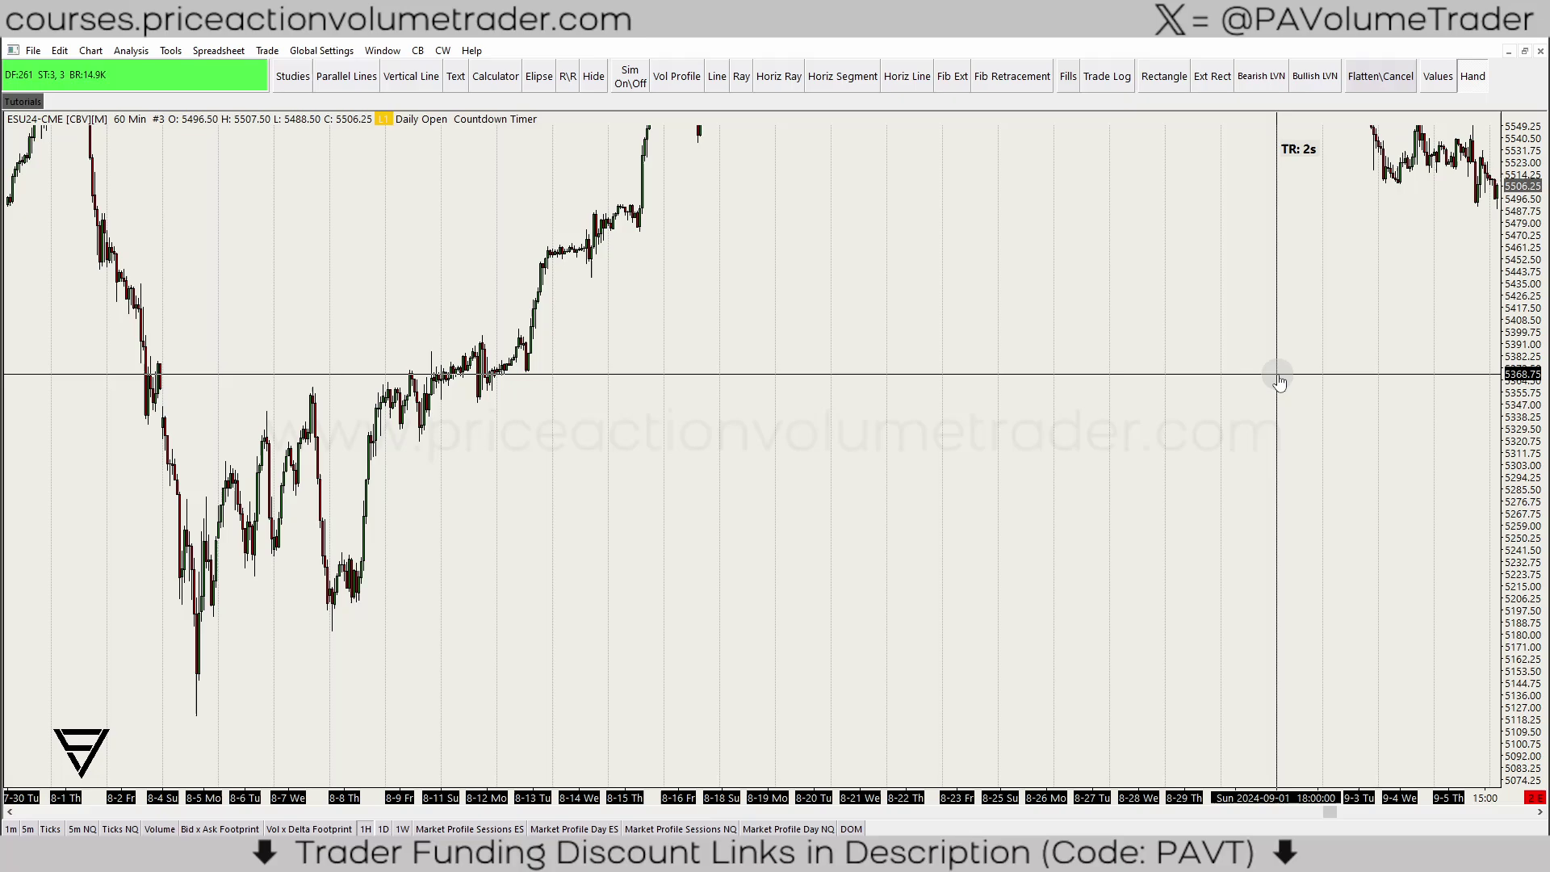
pyautogui.moveTo(104, 415); pyautogui.dragTo(863, 615)
pyautogui.moveTo(161, 428); pyautogui.dragTo(852, 716)
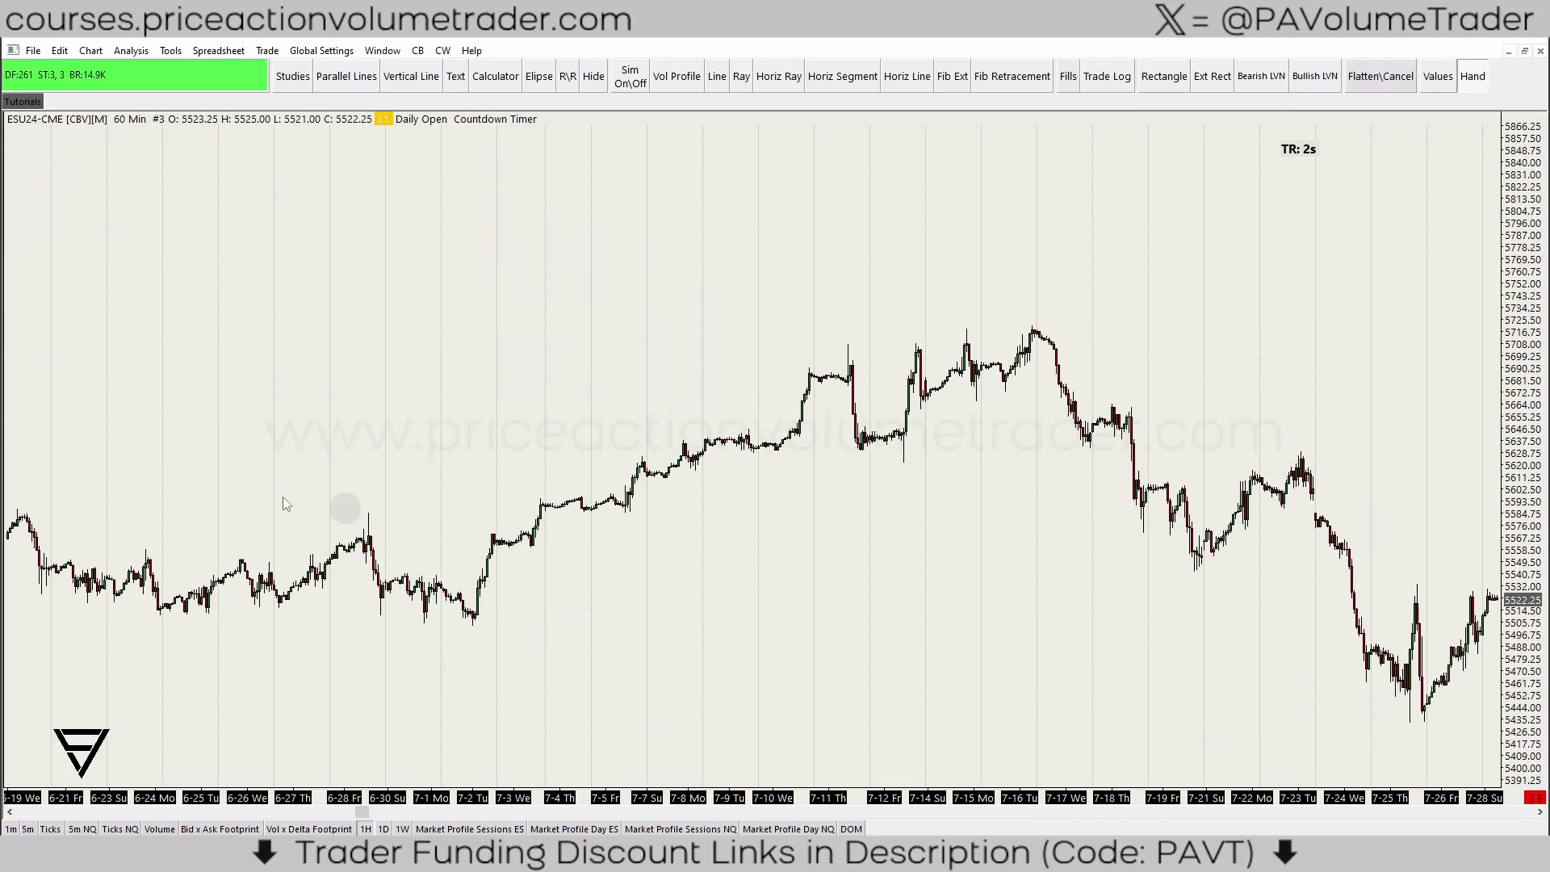
pyautogui.moveTo(148, 464); pyautogui.dragTo(562, 552)
# Step: Return the 60-minute chart to its most recent September bars
pyautogui.moveTo(616, 675); pyautogui.dragTo(97, 404)
pyautogui.moveTo(1383, 630); pyautogui.dragTo(476, 346)
pyautogui.moveTo(1284, 428); pyautogui.dragTo(681, 380)
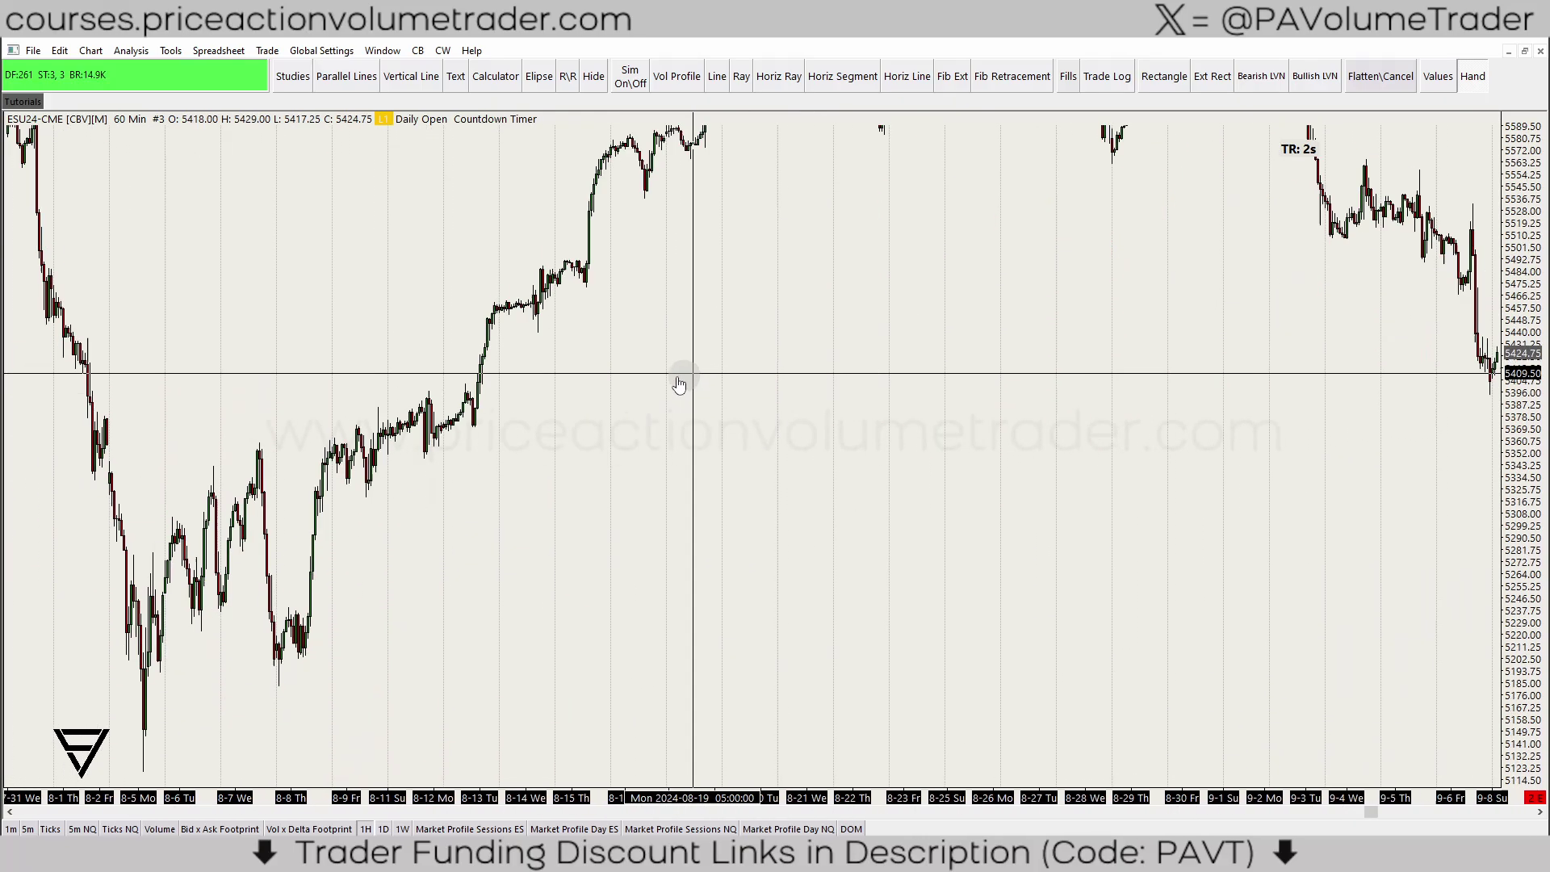
pyautogui.moveTo(1242, 429); pyautogui.dragTo(823, 361)
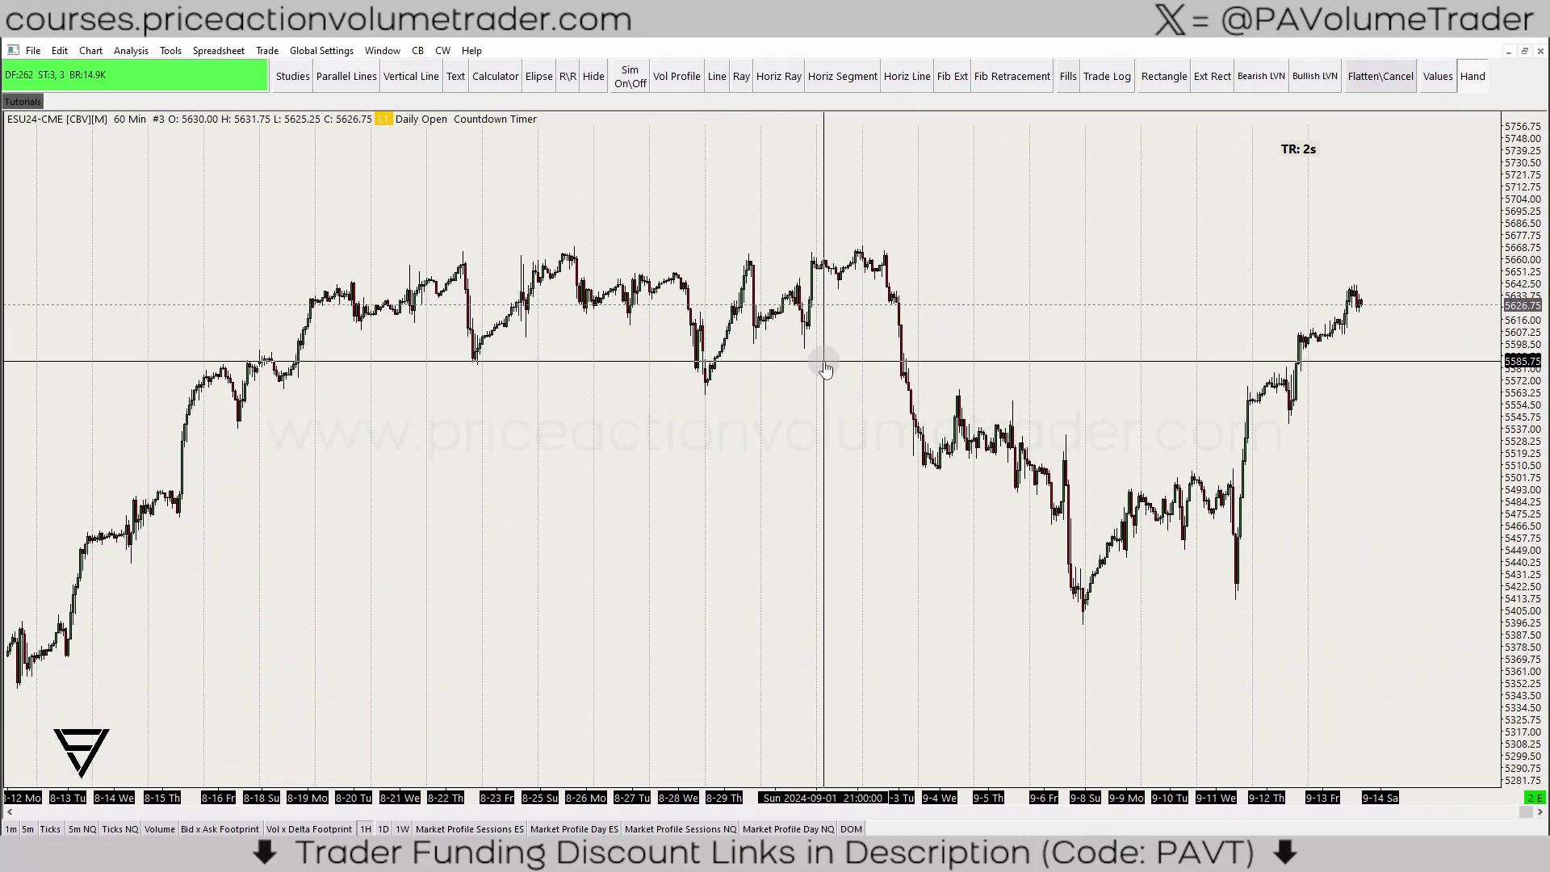
# Step: Show the 60-minute chart from June to September and circle the late-July to September price action with a freehand orange annotation
pyautogui.scroll(-2, 823, 361)
pyautogui.moveTo(643, 472); pyautogui.dragTo(920, 452)
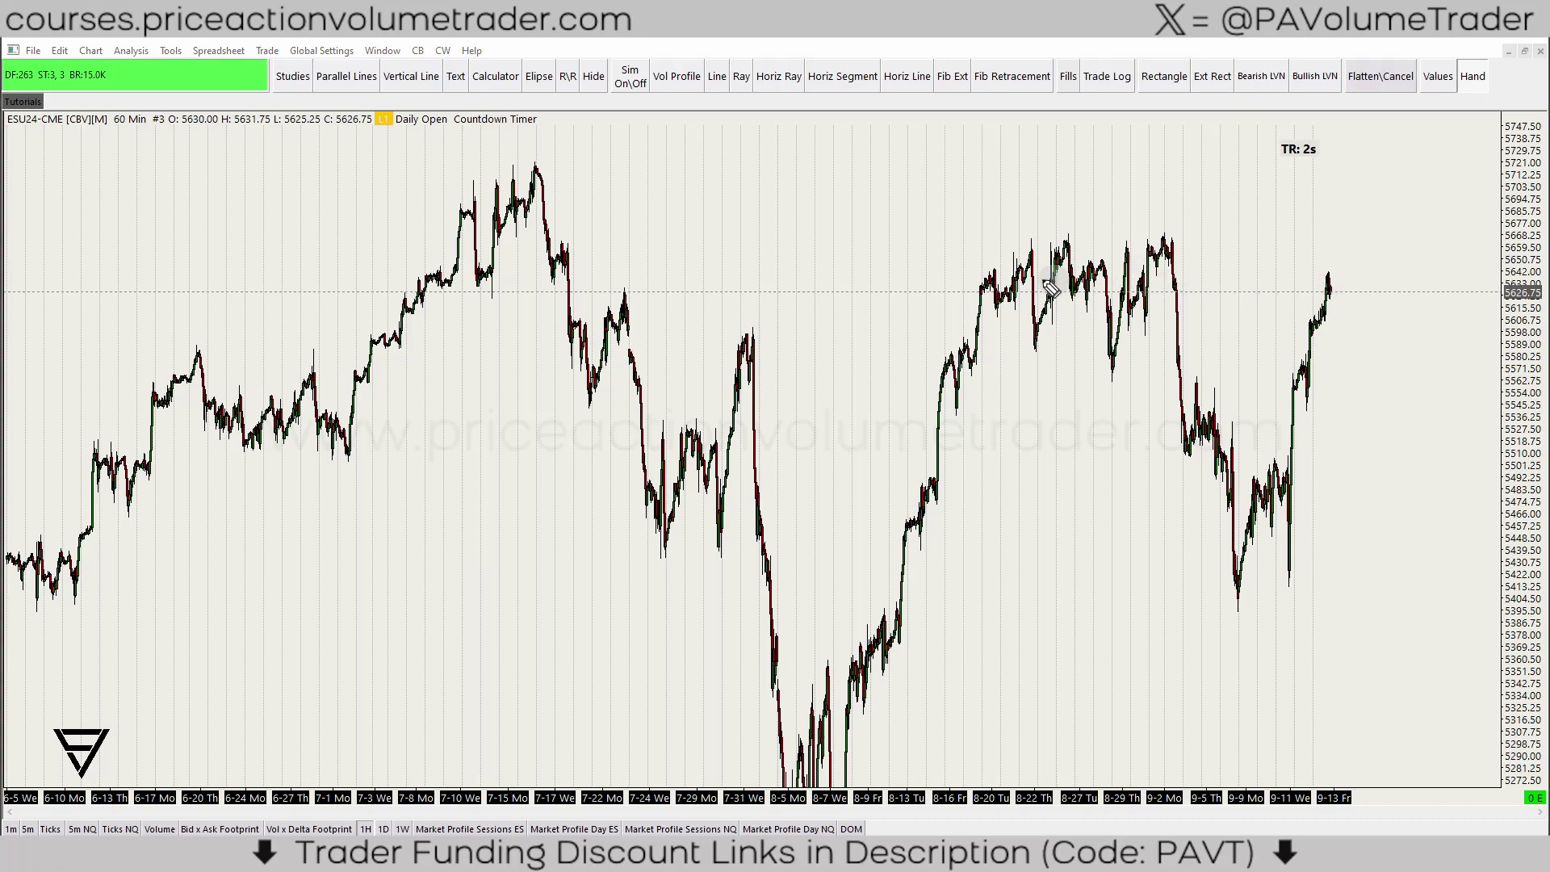
pyautogui.moveTo(1021, 256)
pyautogui.mouseDown()
pyautogui.moveTo(917, 499)
pyautogui.moveTo(1308, 295)
pyautogui.mouseUp()
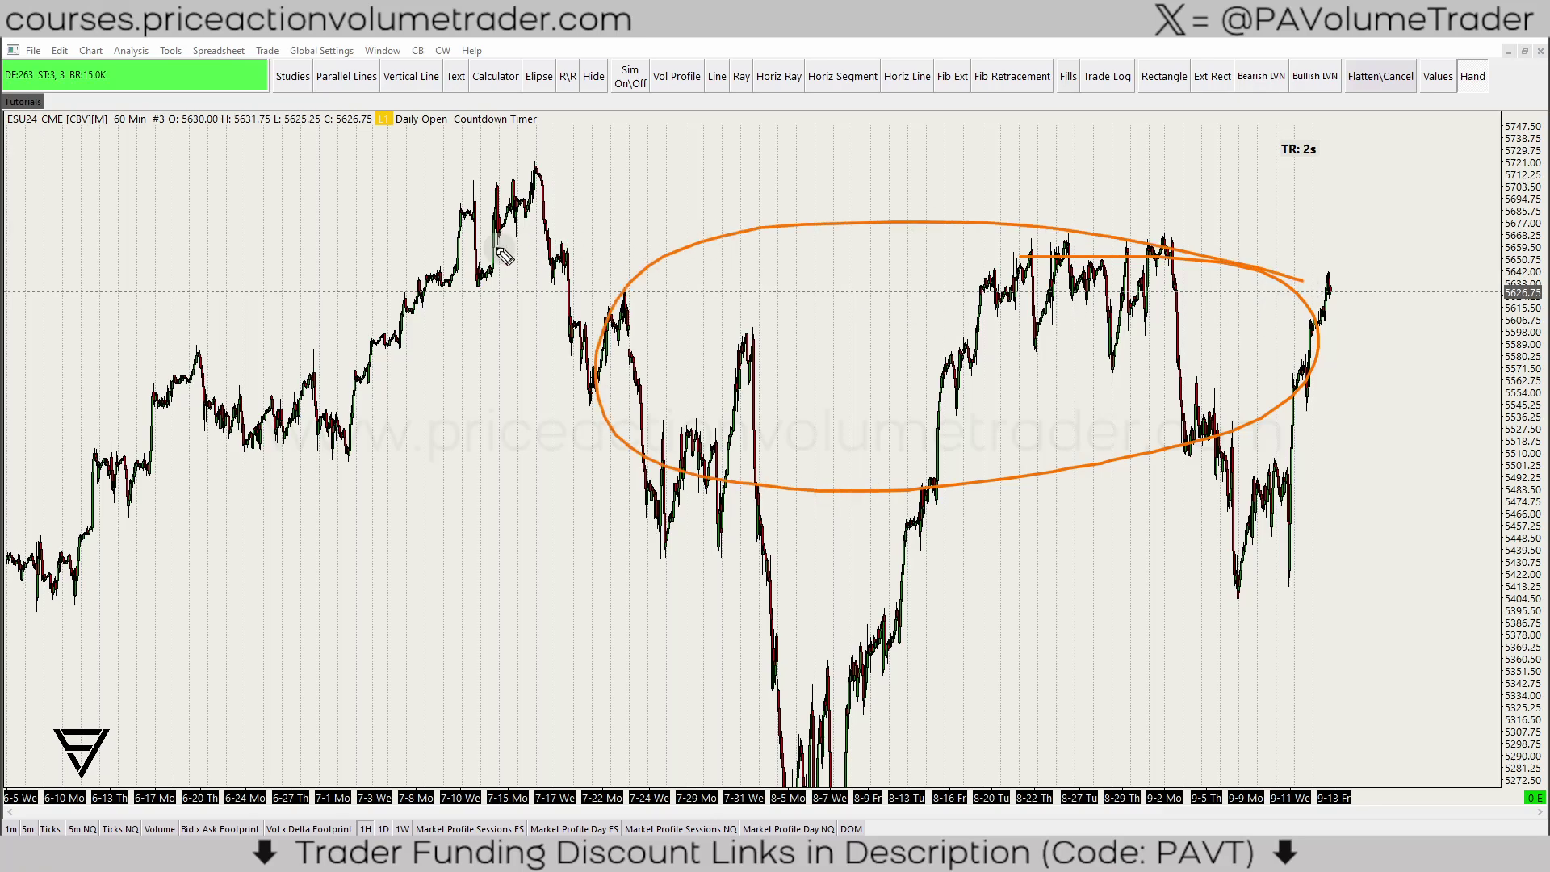
# Step: Circle the June to late-July price action on the 60-minute chart in orange and clear all annotations
pyautogui.moveTo(375, 222)
pyautogui.mouseDown()
pyautogui.moveTo(419, 215)
pyautogui.moveTo(419, 453)
pyautogui.moveTo(529, 293)
pyautogui.mouseUp()
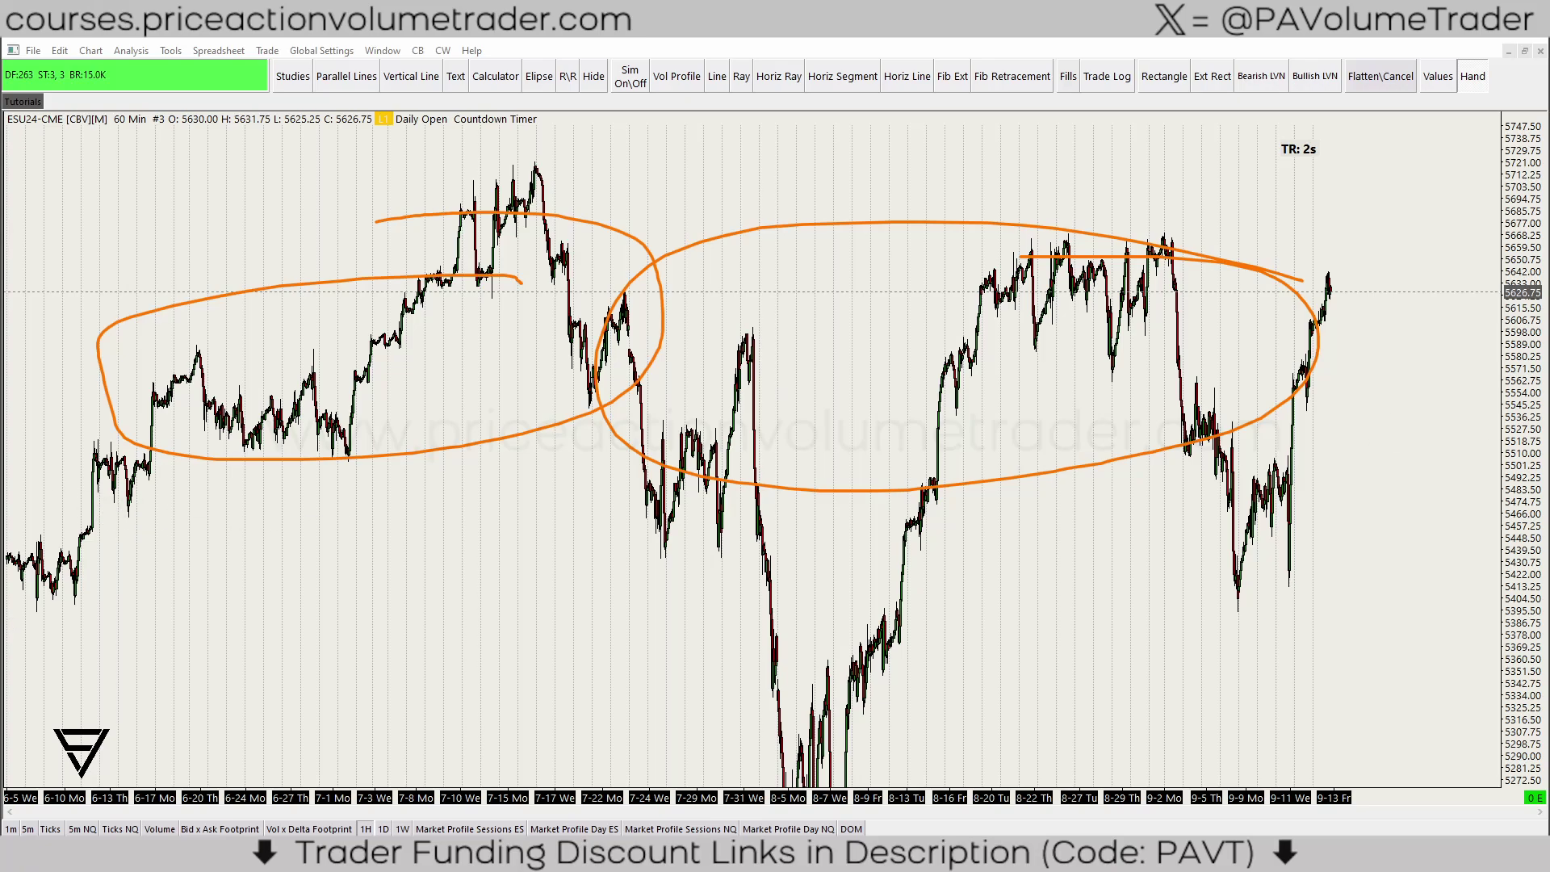
pyautogui.press('Escape')
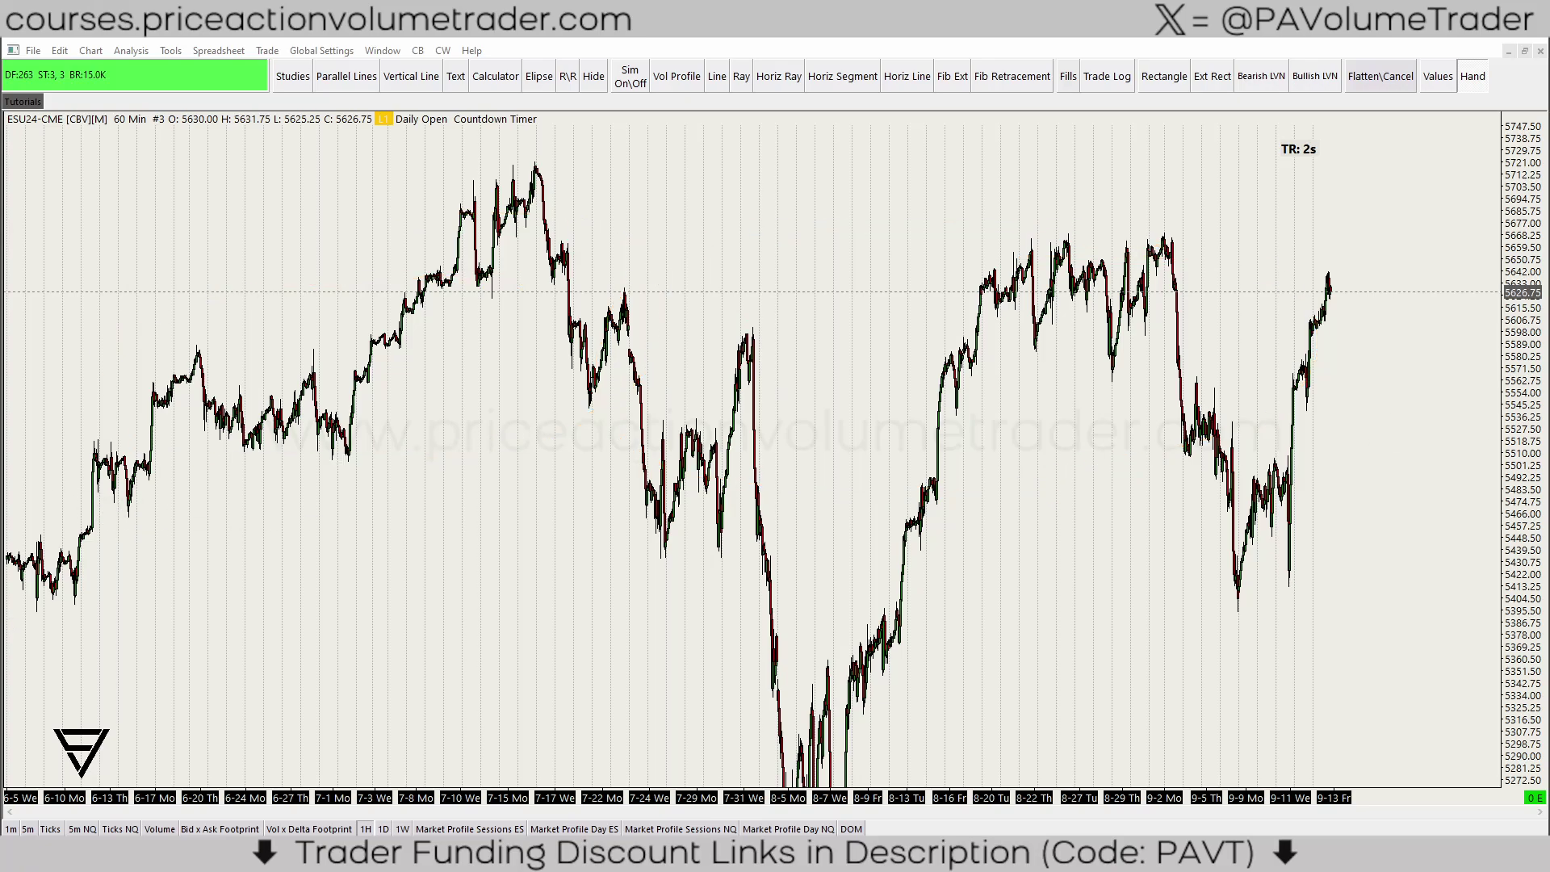
# Step: Switch to the SierraChart folder in File Explorer, open its Data folder and sort the files by size, largest first
pyautogui.moveTo(618, 119); pyautogui.dragTo(786, 127)
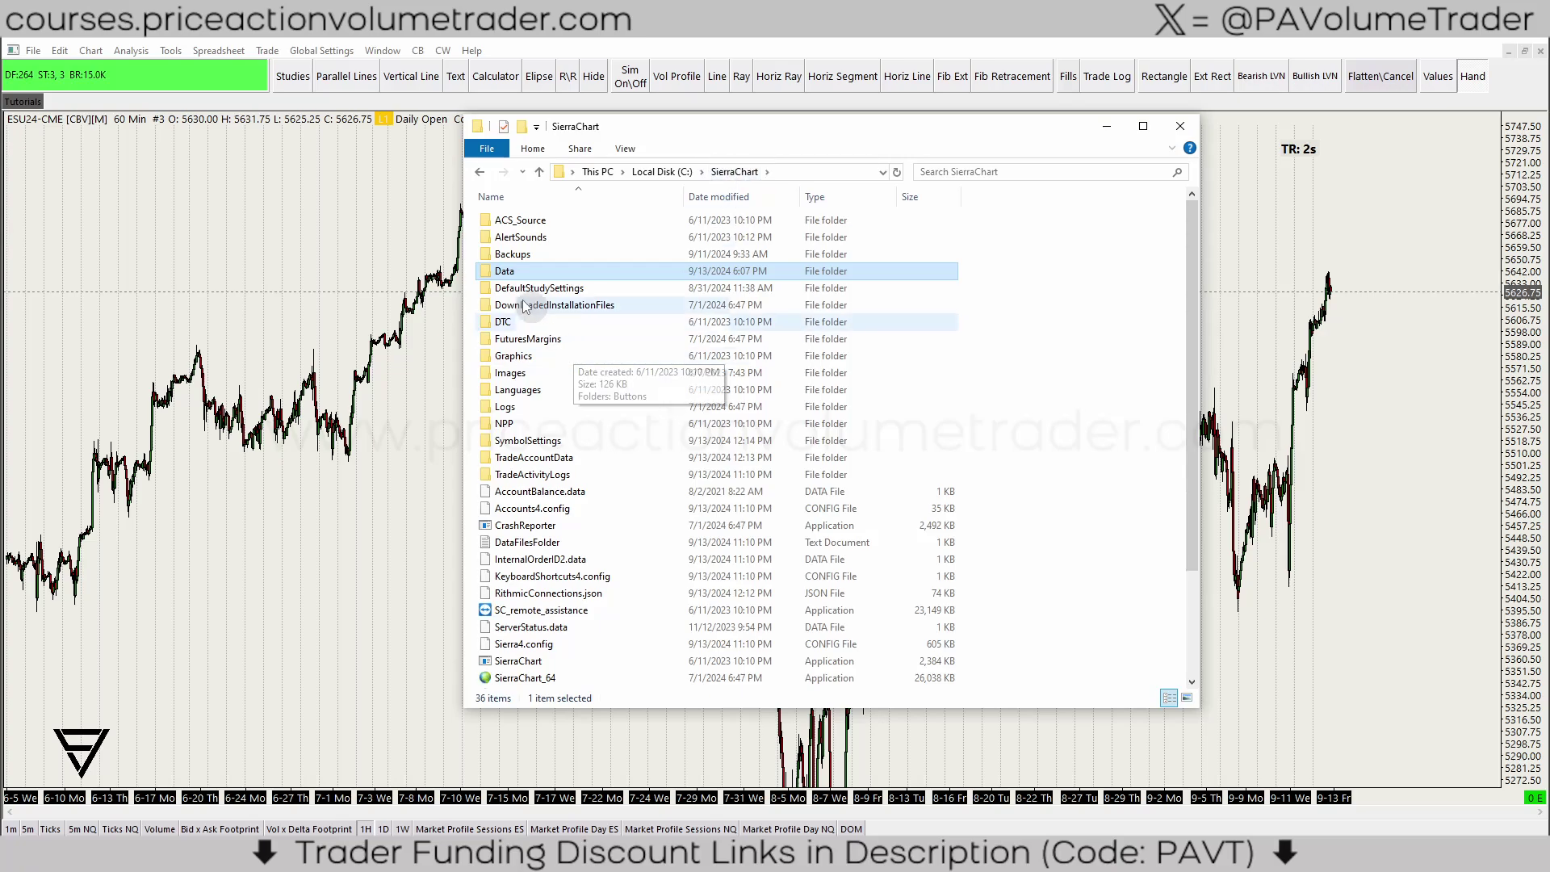
pyautogui.doubleClick(534, 277)
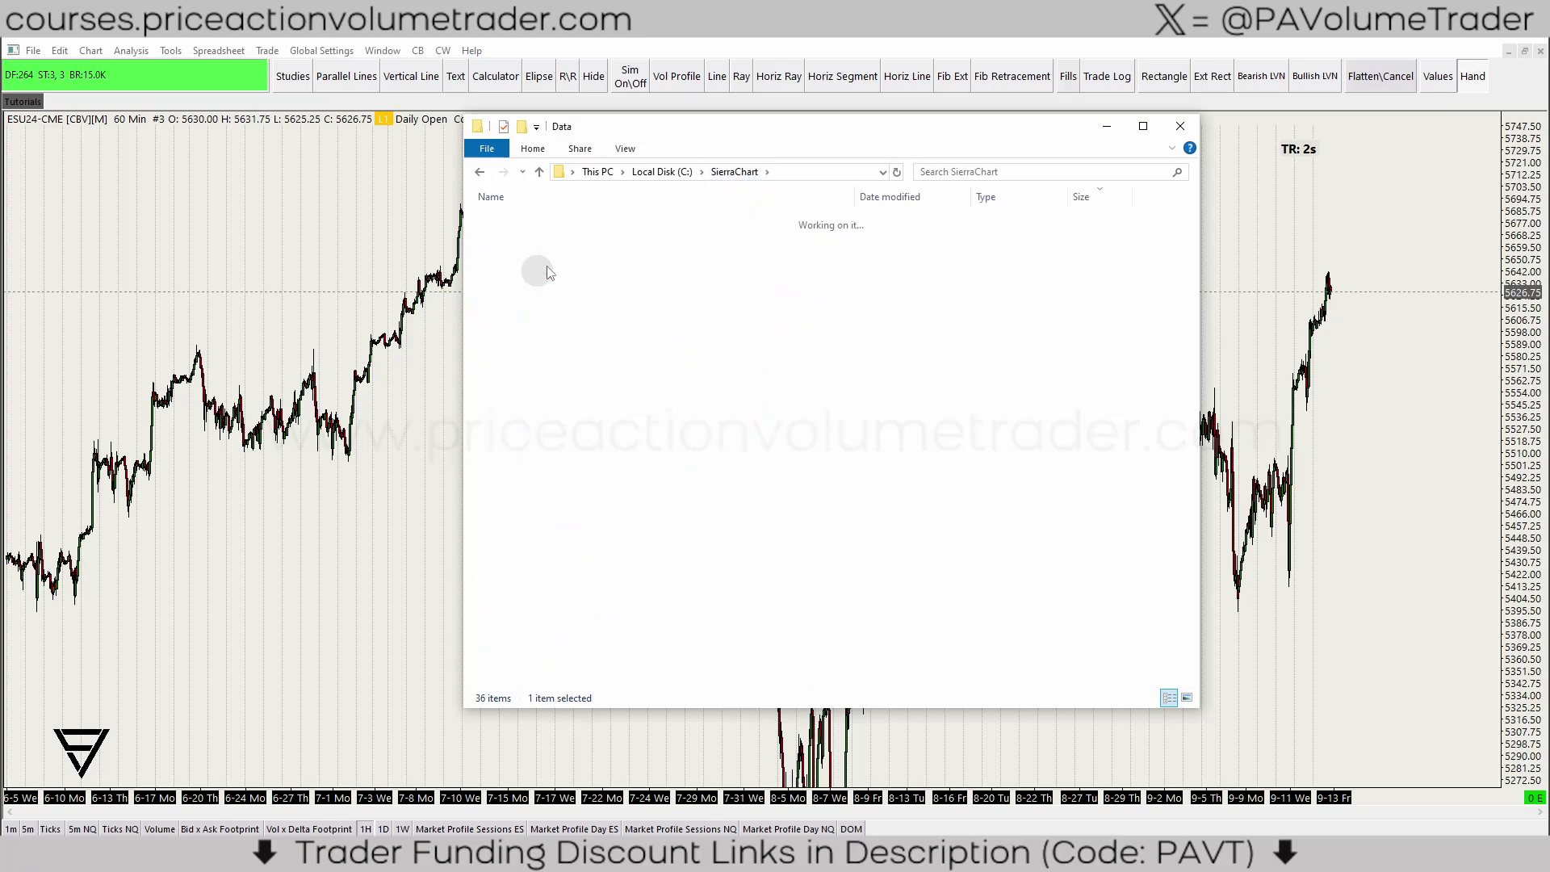
pyautogui.click(1093, 198)
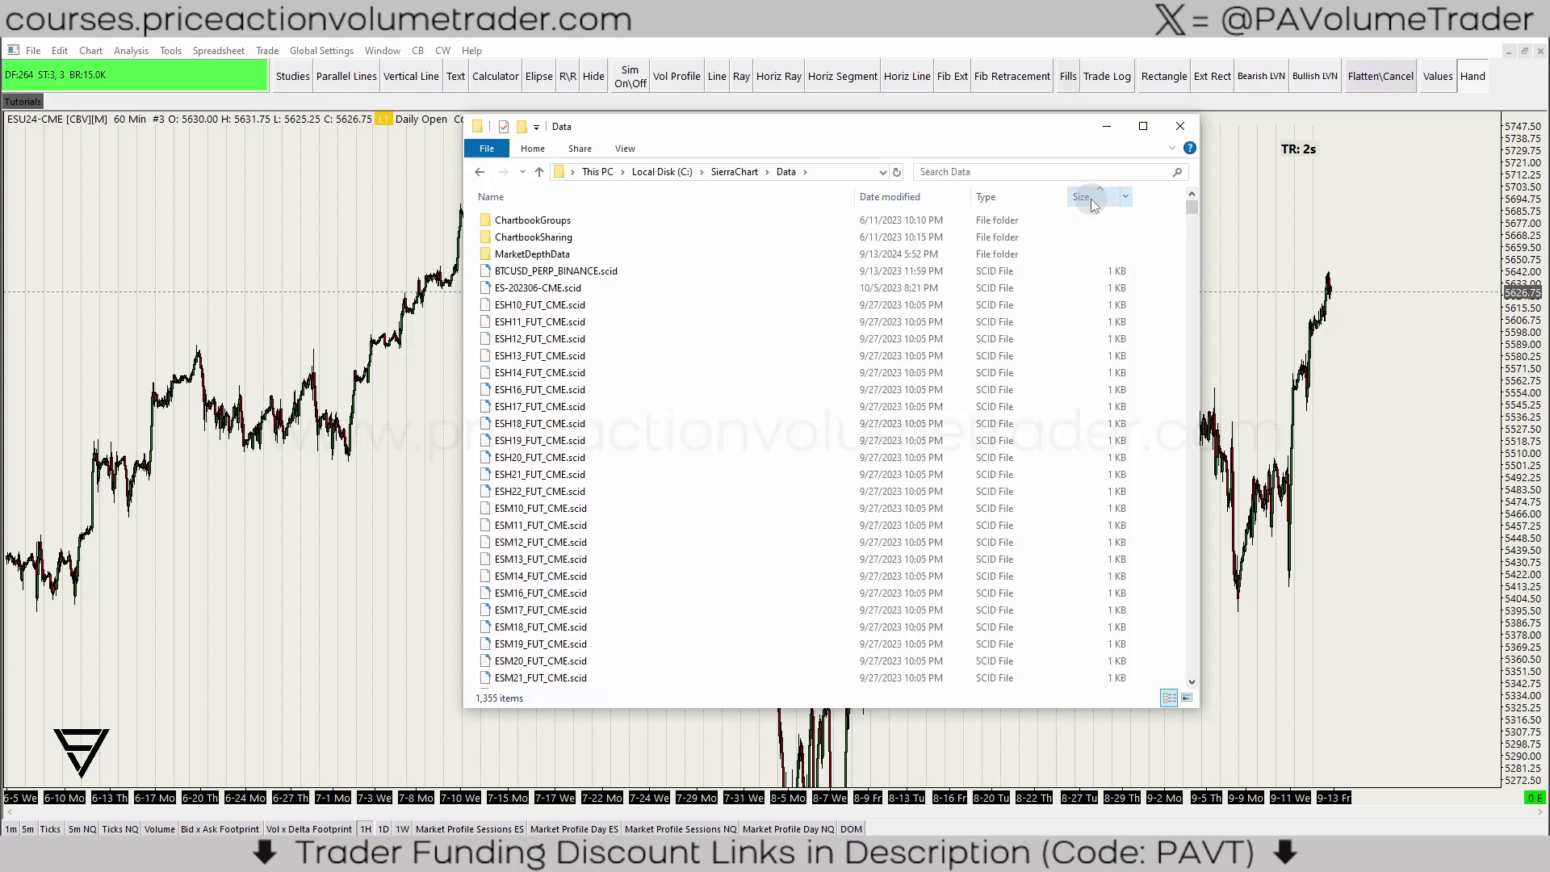
pyautogui.click(1091, 199)
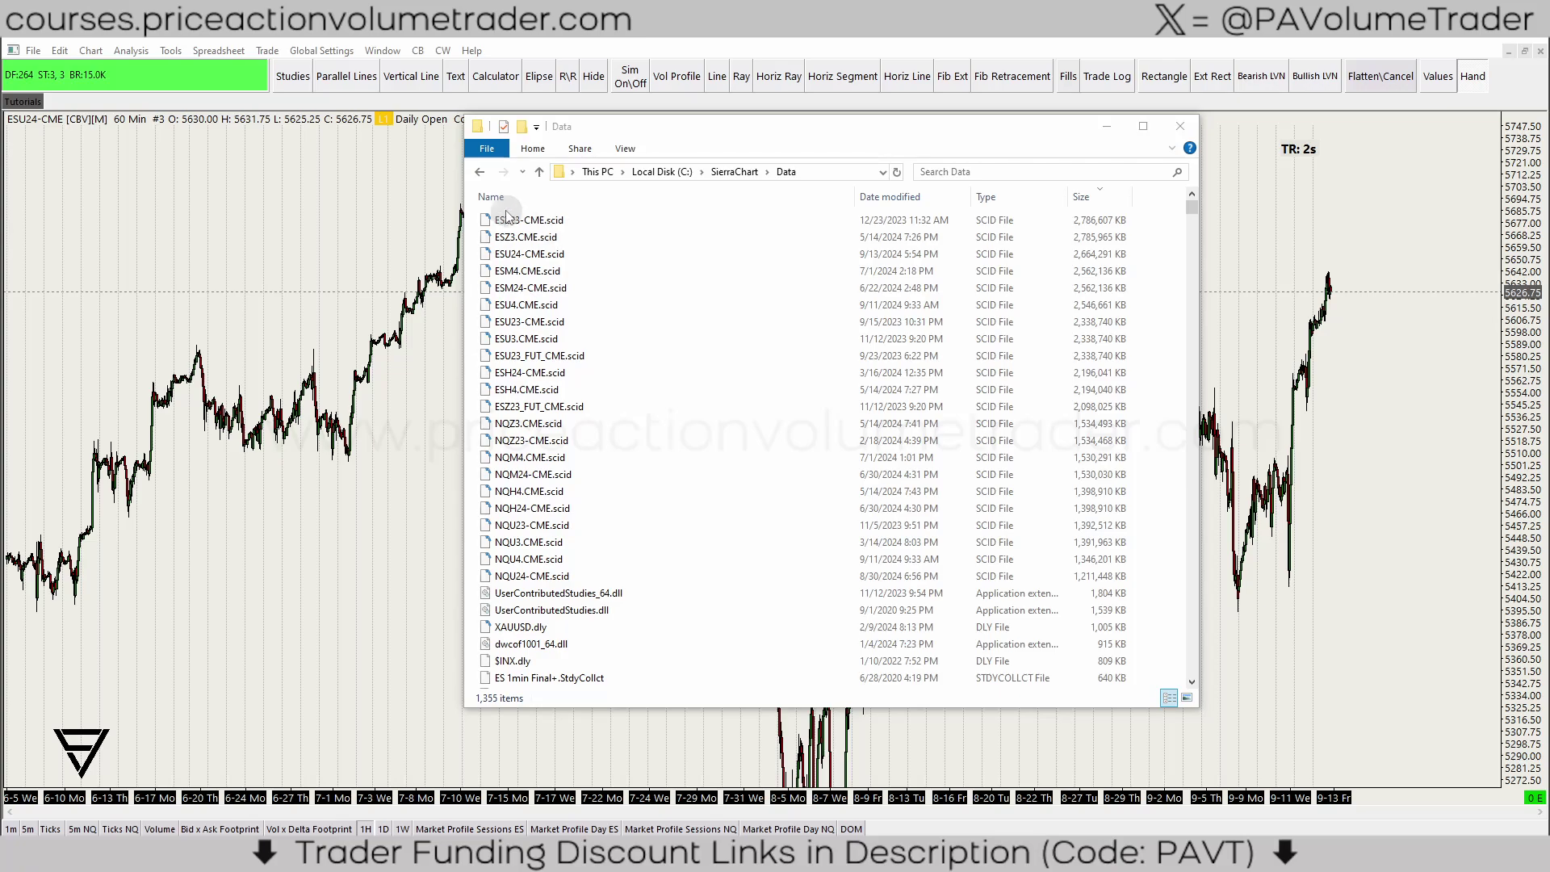
# Step: Box the large ES and NQ .scid files, circle ESZ23-CME.scid, NQH24-CME.scid and the NQM4.CME.scid size, and clear the annotations
pyautogui.moveTo(472, 192)
pyautogui.mouseDown()
pyautogui.moveTo(1167, 517)
pyautogui.moveTo(1163, 595)
pyautogui.mouseUp()
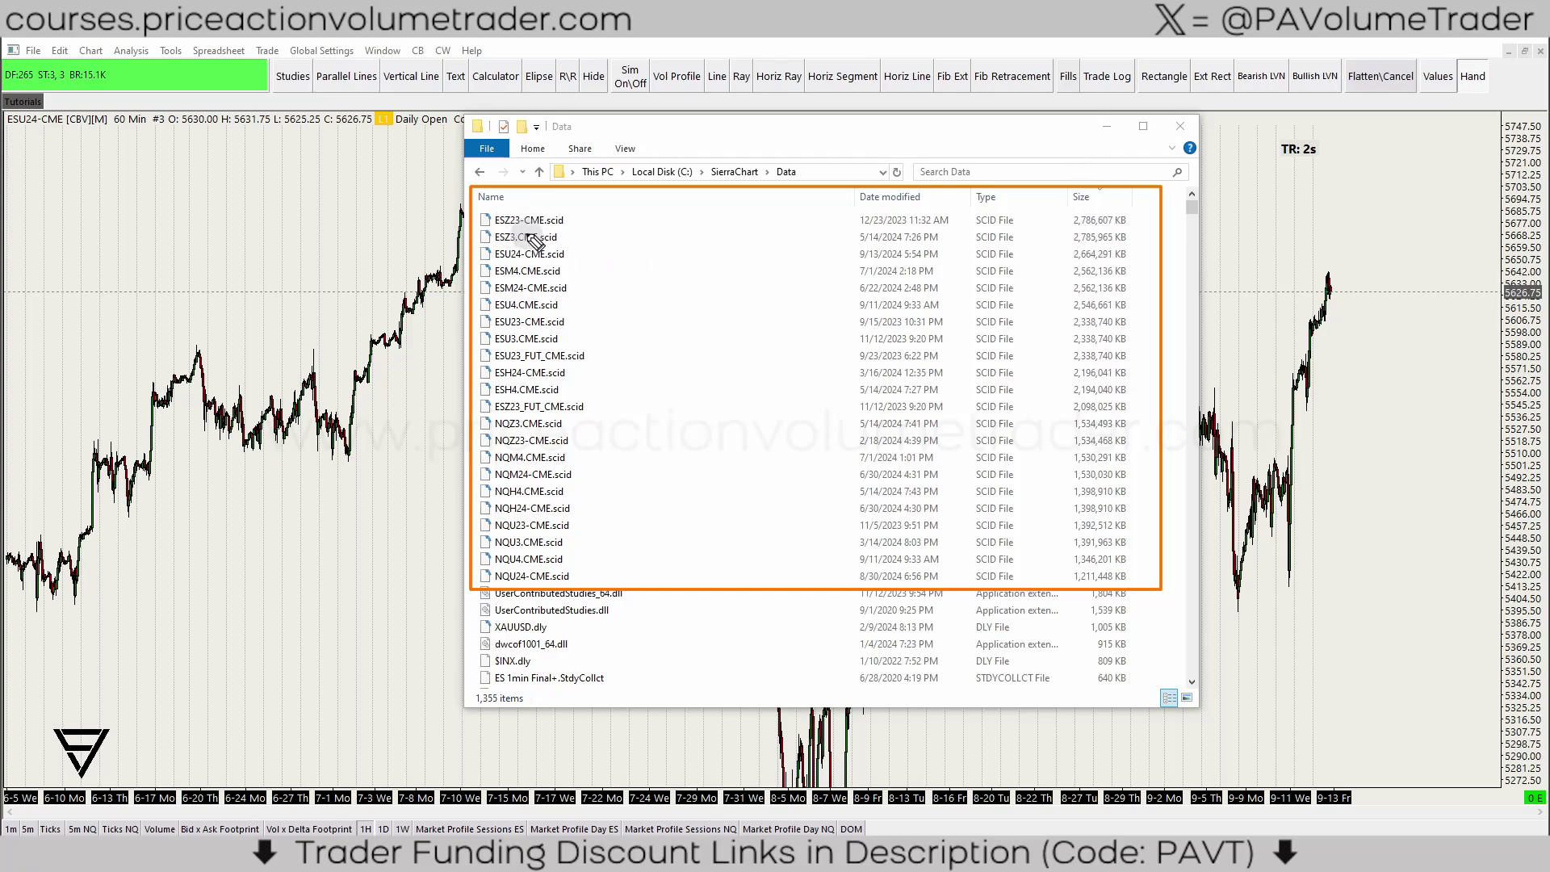
pyautogui.moveTo(579, 209); pyautogui.dragTo(531, 207)
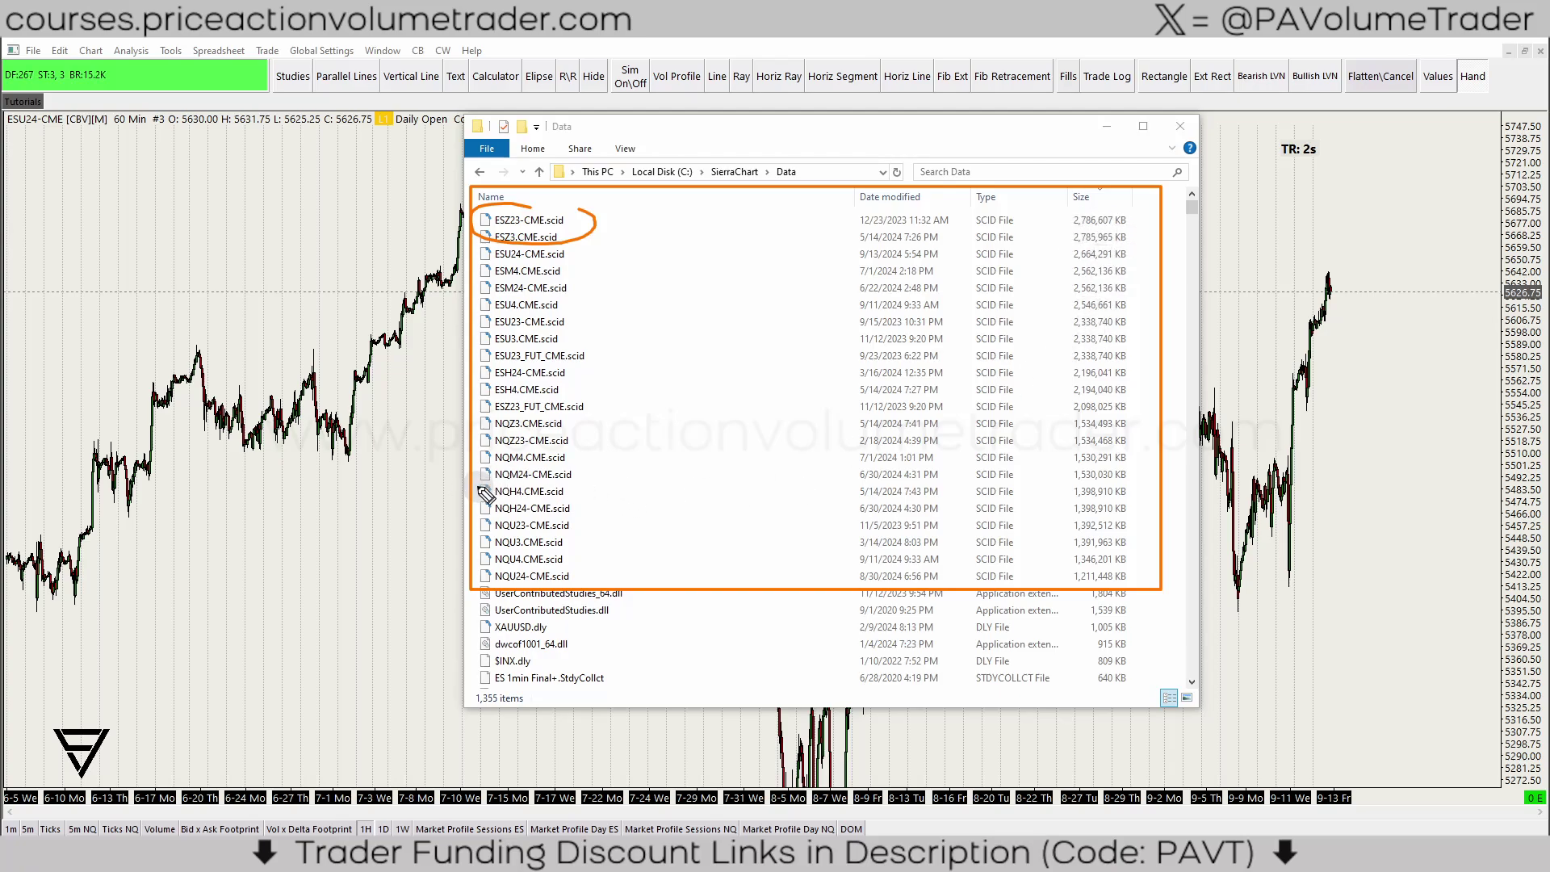
pyautogui.moveTo(486, 492); pyautogui.dragTo(494, 487)
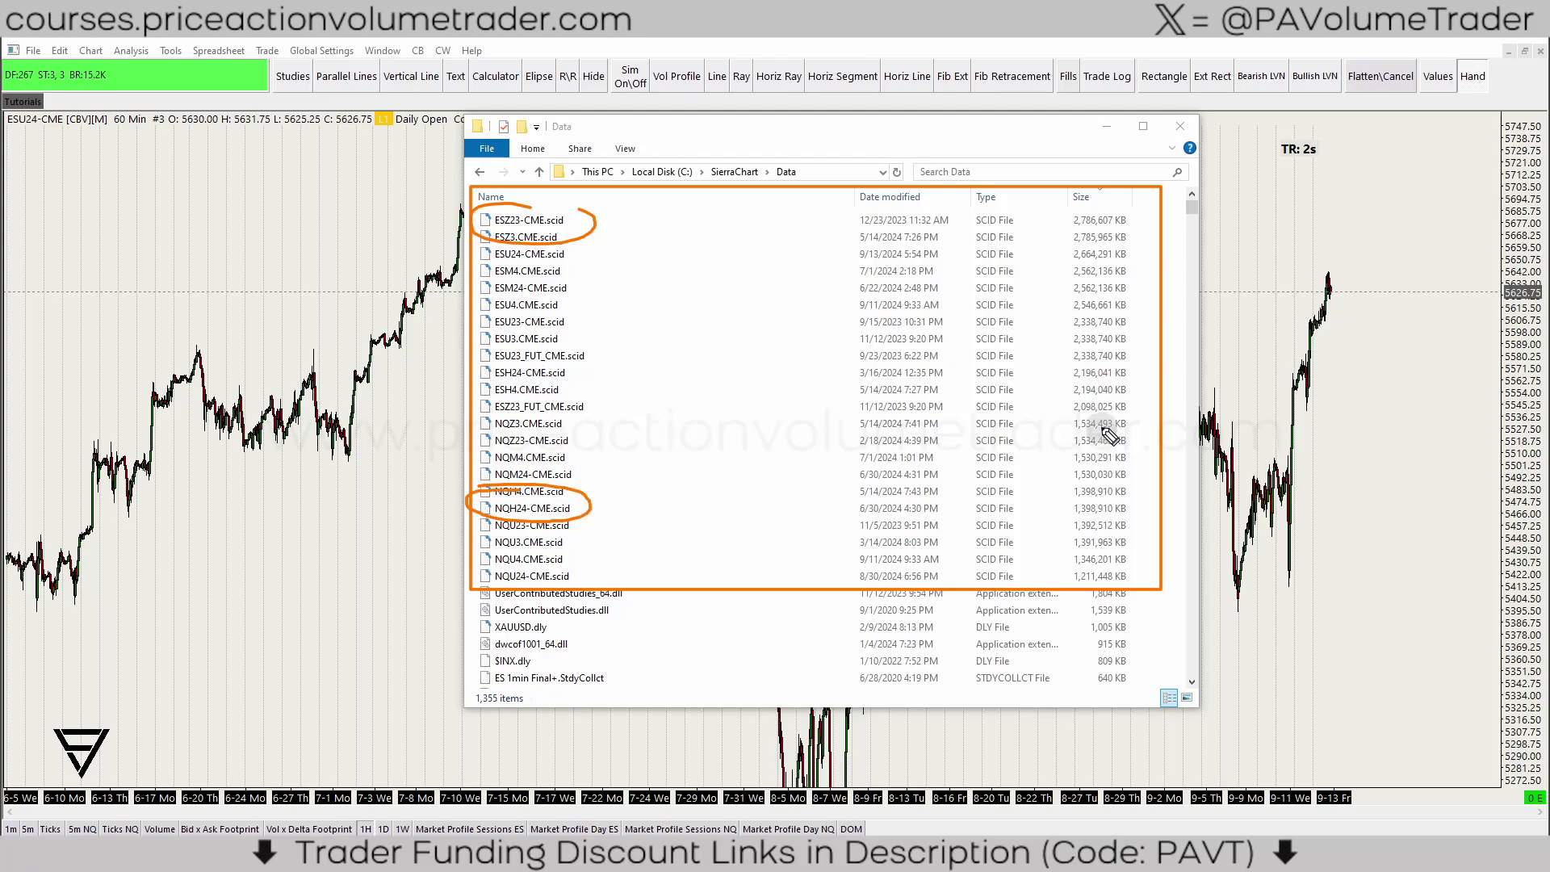
pyautogui.moveTo(1077, 450)
pyautogui.mouseDown()
pyautogui.moveTo(1054, 467)
pyautogui.moveTo(1134, 456)
pyautogui.moveTo(1124, 468)
pyautogui.mouseUp()
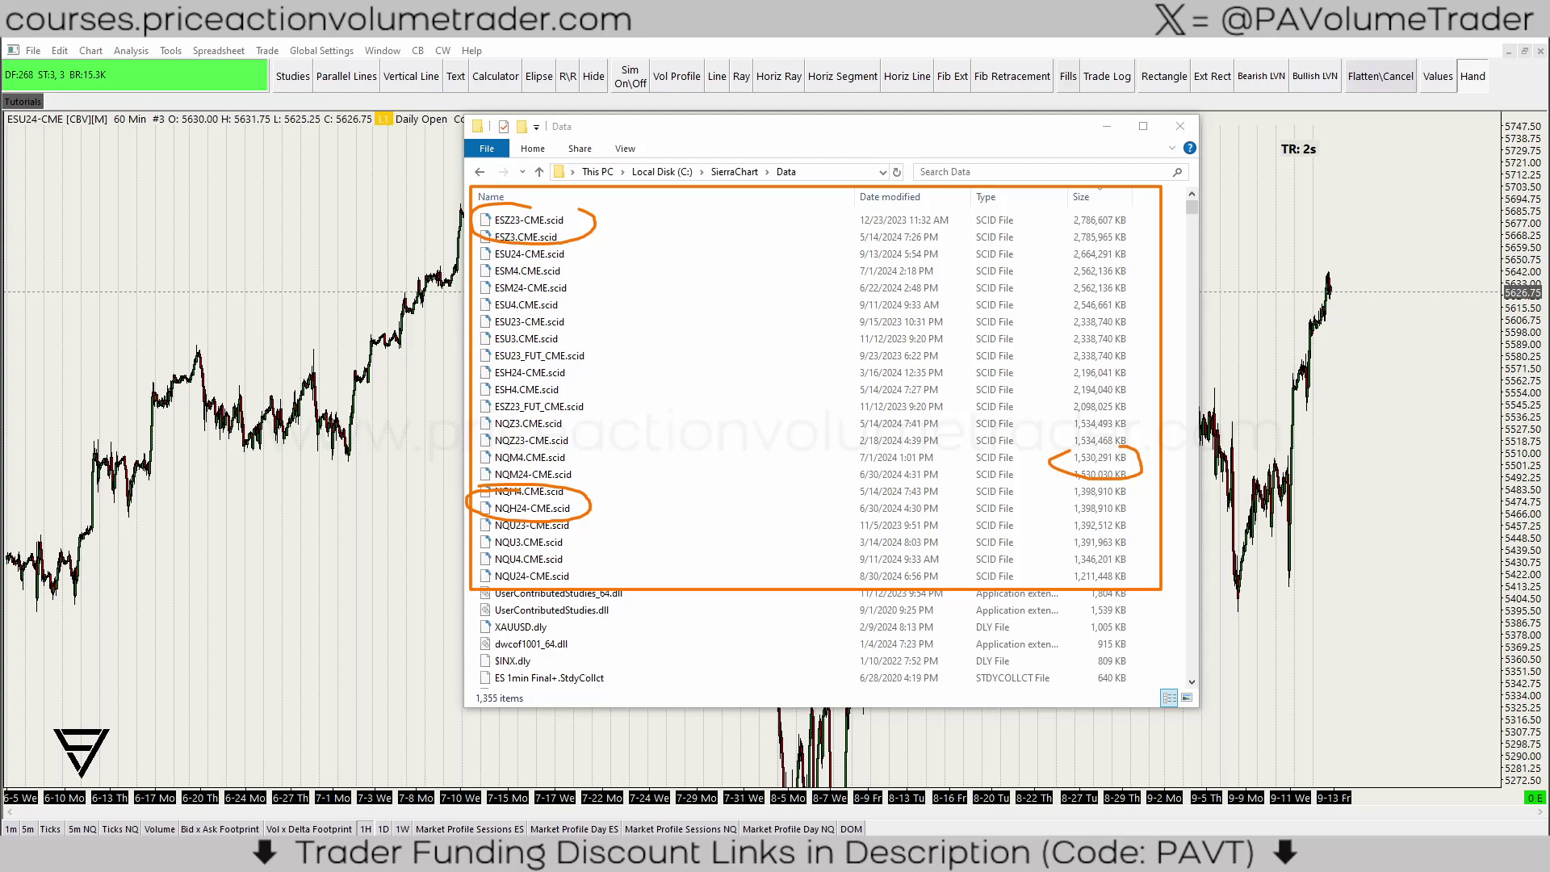
pyautogui.press('Escape')
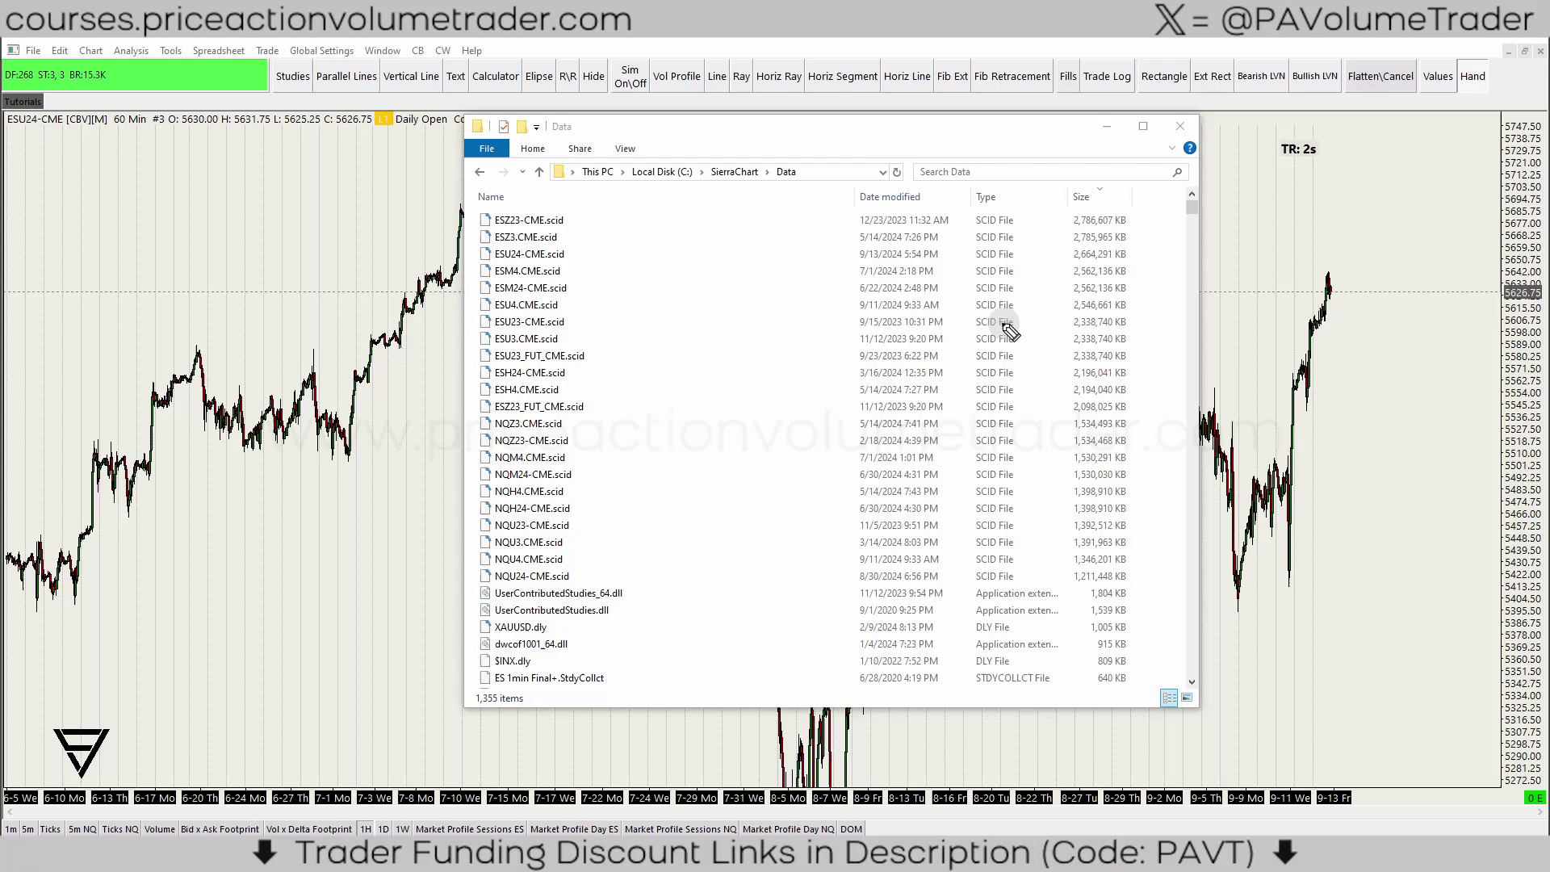
# Step: Circle the file type beside ESU24-CME.scid, cross out the block of large ES and NQ data files, and clear the marks
pyautogui.moveTo(1002, 225)
pyautogui.mouseDown()
pyautogui.moveTo(1086, 240)
pyautogui.moveTo(1070, 244)
pyautogui.mouseUp()
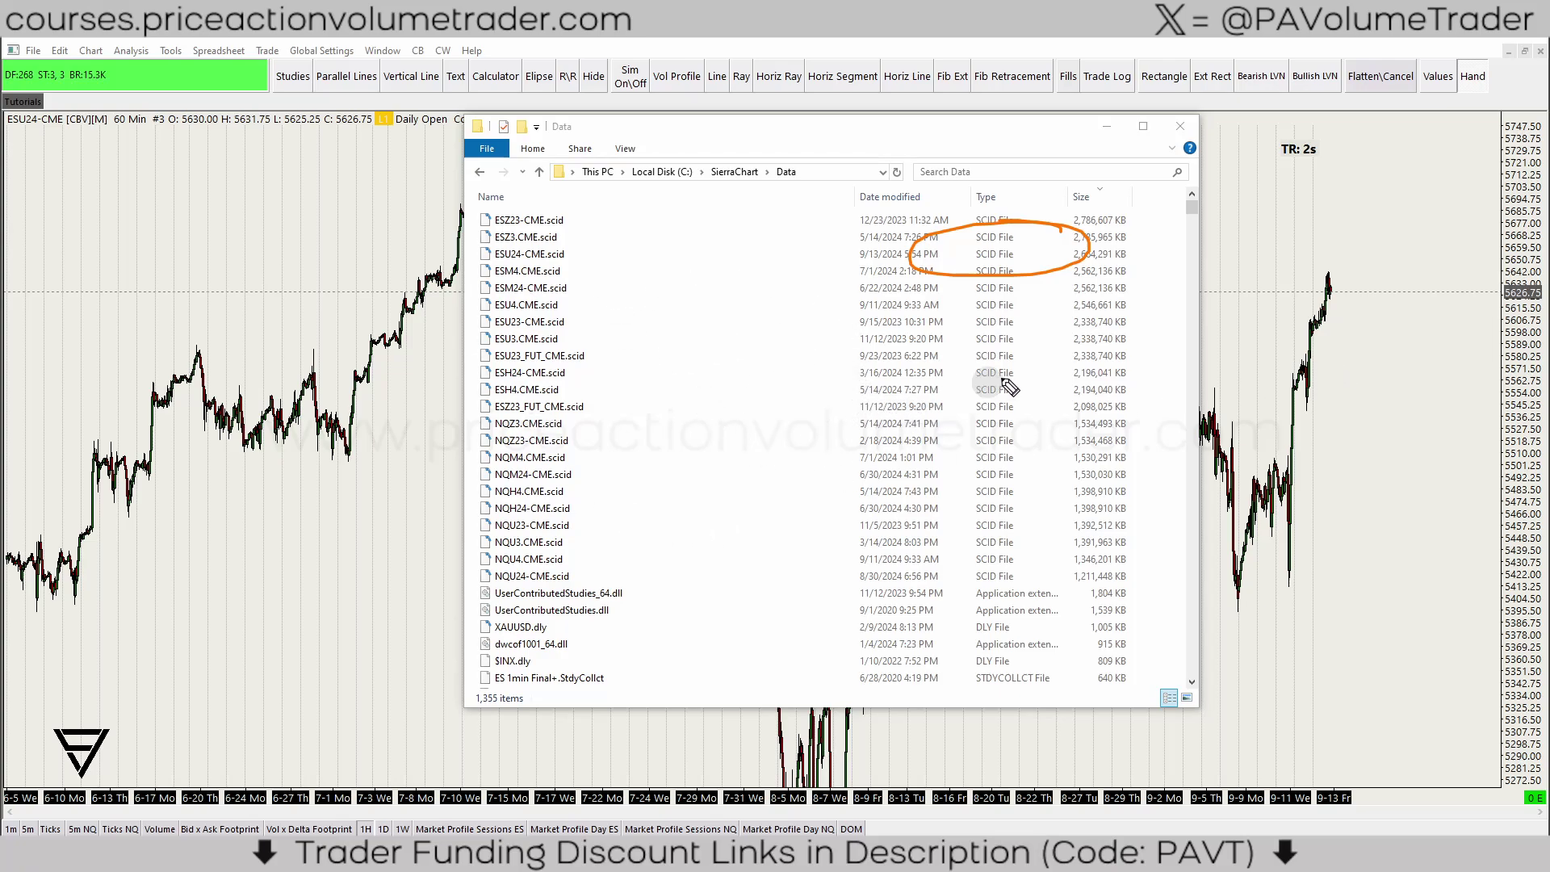
pyautogui.moveTo(543, 213); pyautogui.dragTo(1048, 569)
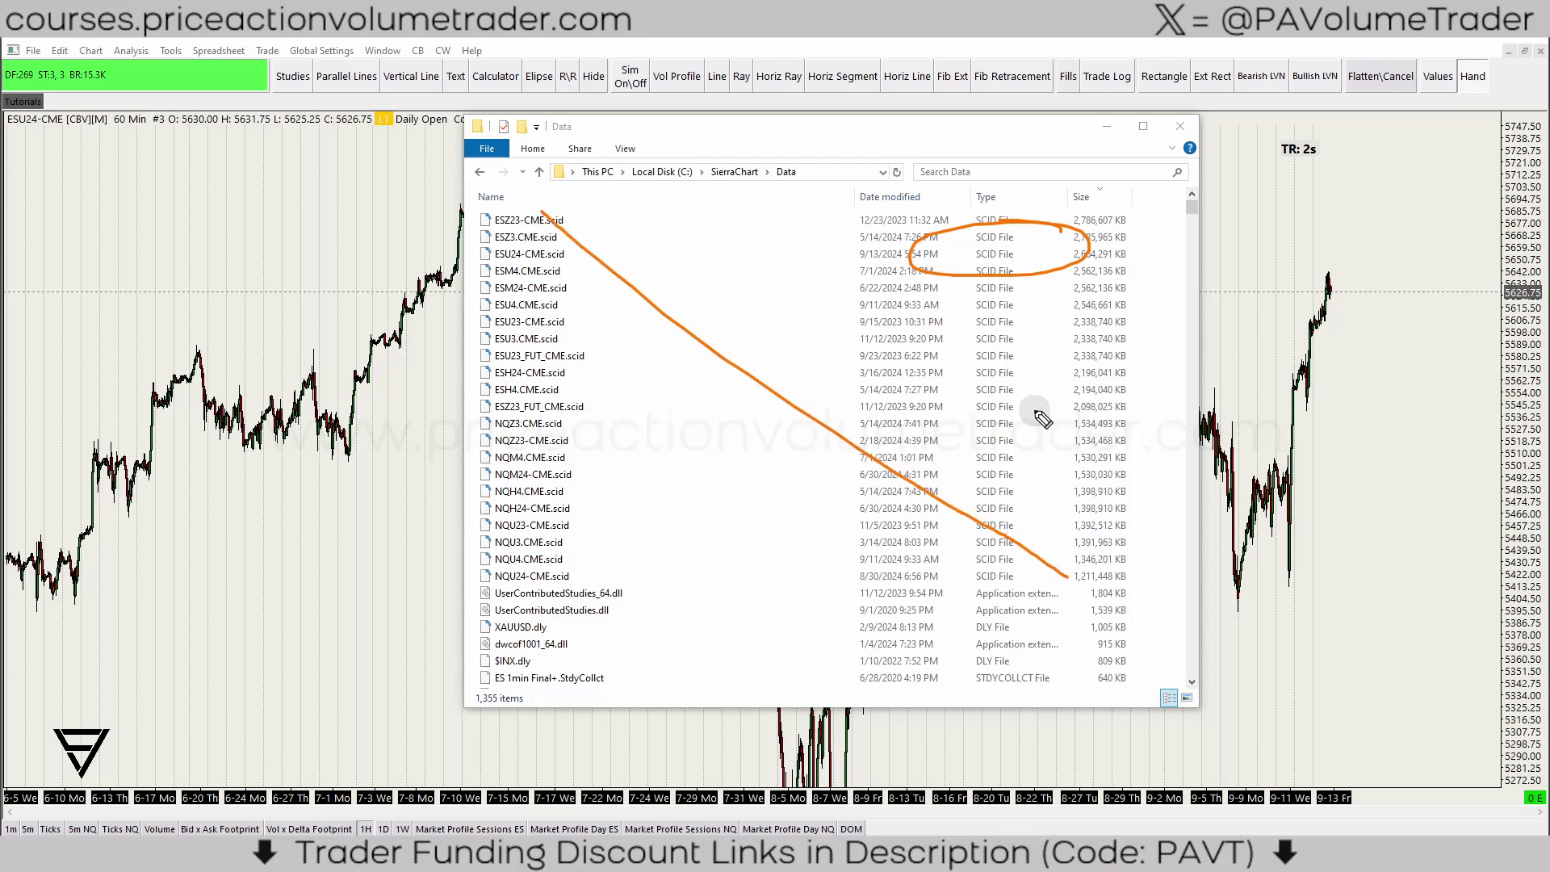
pyautogui.moveTo(1100, 216)
pyautogui.mouseDown()
pyautogui.moveTo(582, 578)
pyautogui.moveTo(533, 585)
pyautogui.mouseUp()
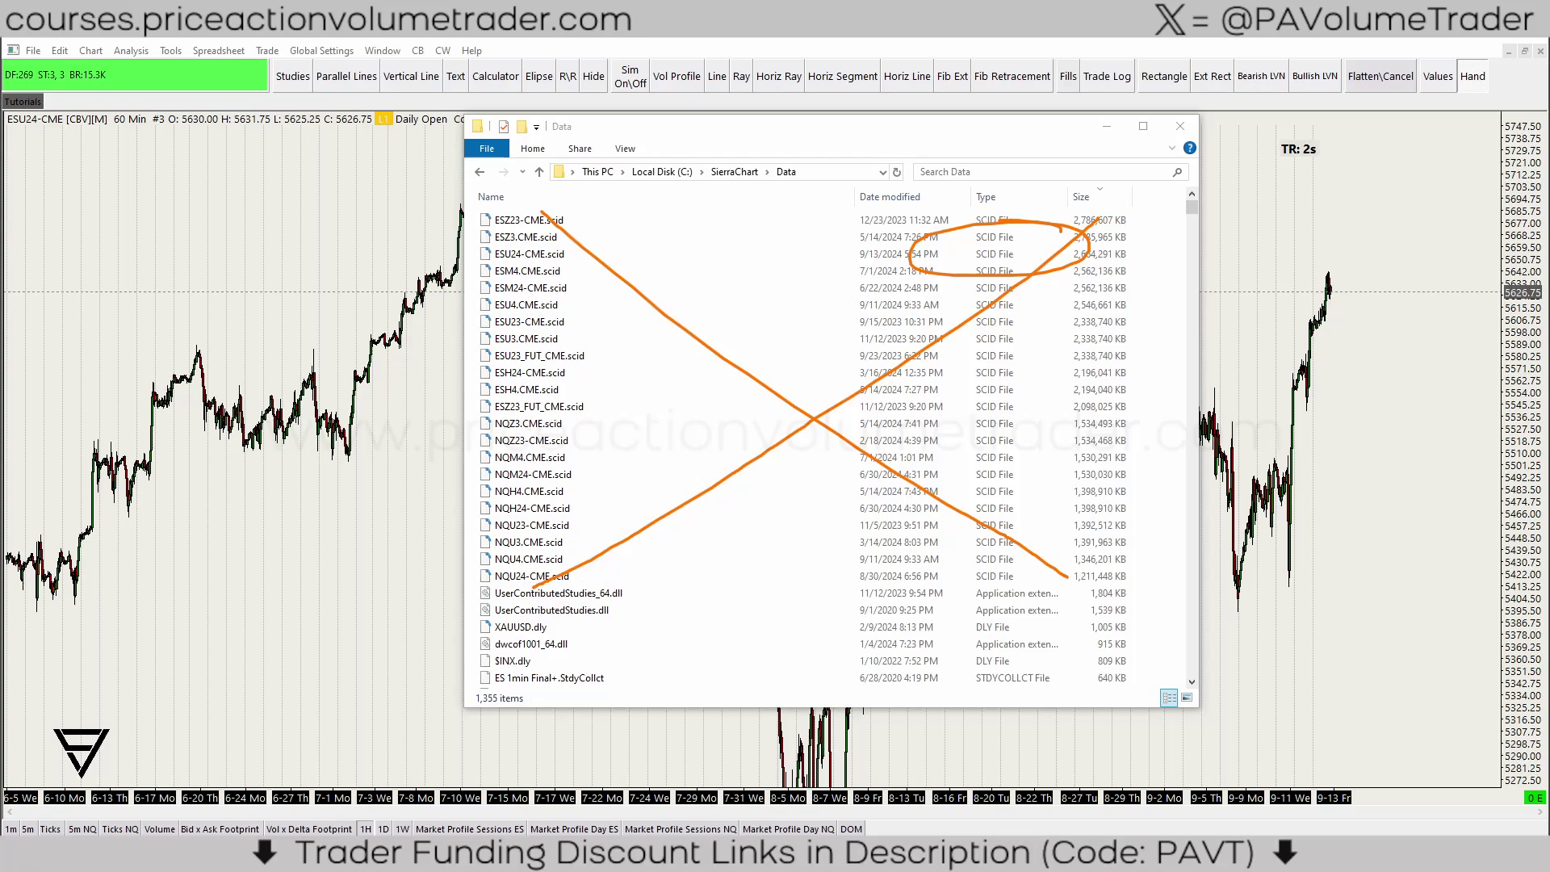
pyautogui.hotkey('ctrl', 'shift', '7')
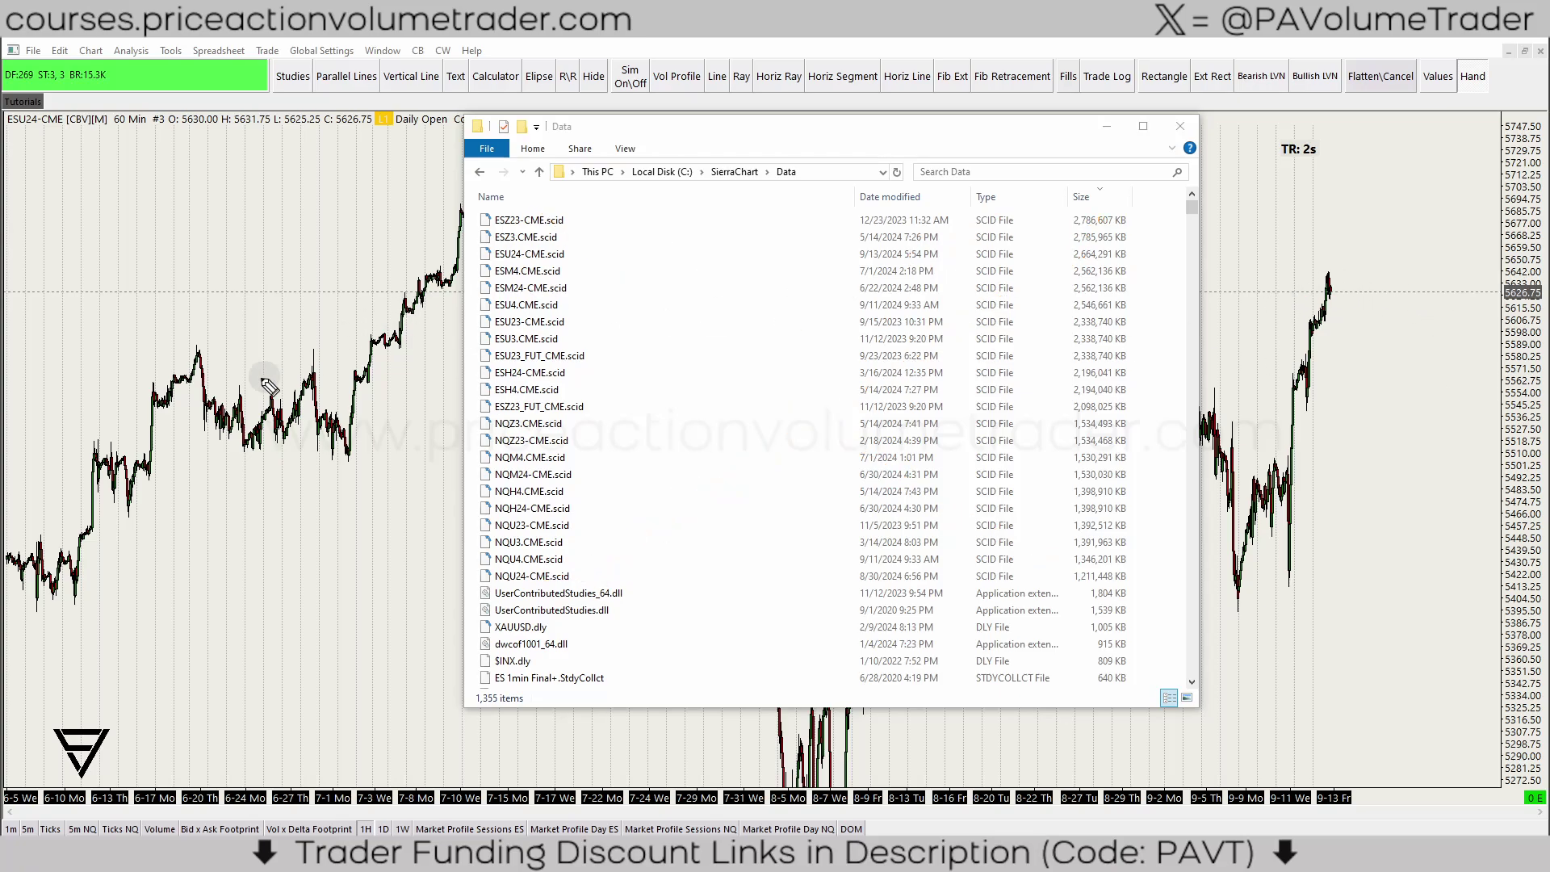
# Step: Circle the full width of the 60-minute chart behind the file list, clear the mark and close the Data folder
pyautogui.moveTo(66, 476)
pyautogui.mouseDown()
pyautogui.moveTo(751, 355)
pyautogui.moveTo(883, 533)
pyautogui.moveTo(129, 472)
pyautogui.mouseUp()
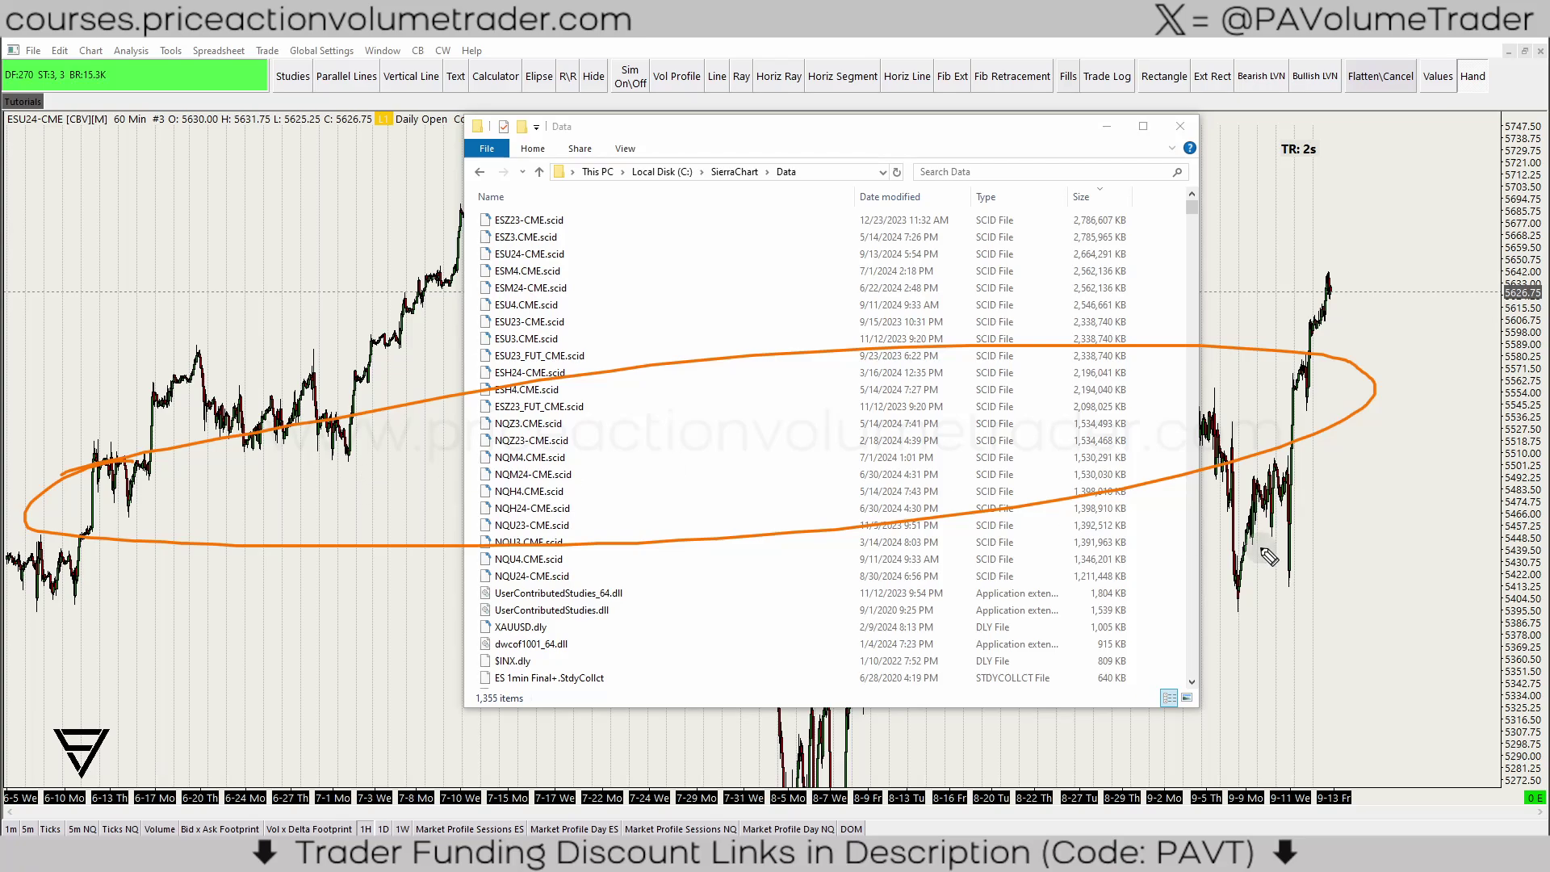
pyautogui.press('Escape')
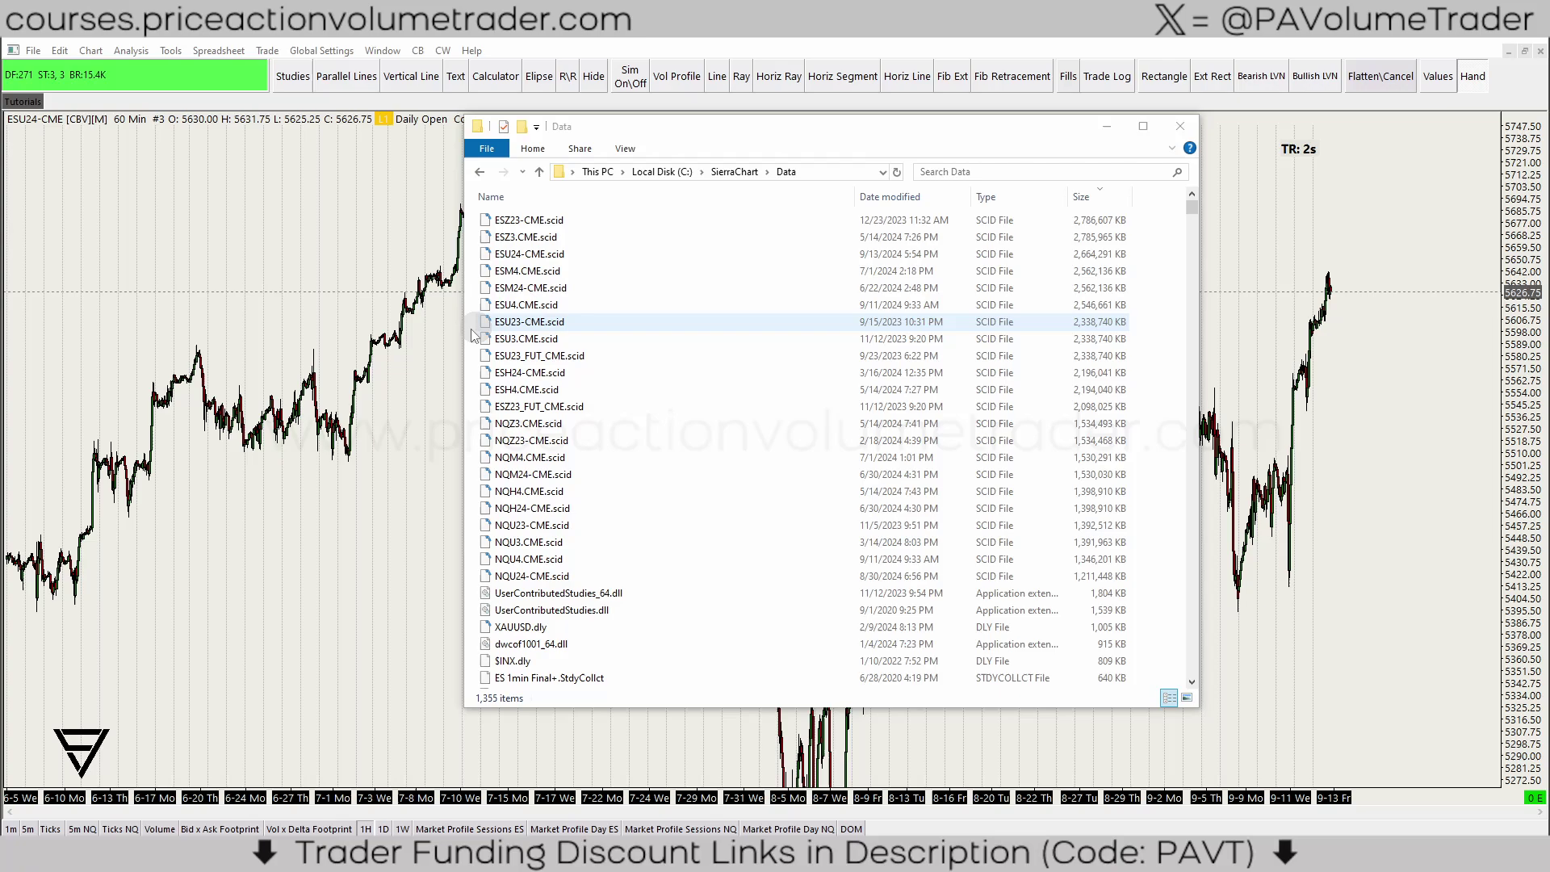
pyautogui.click(570, 320)
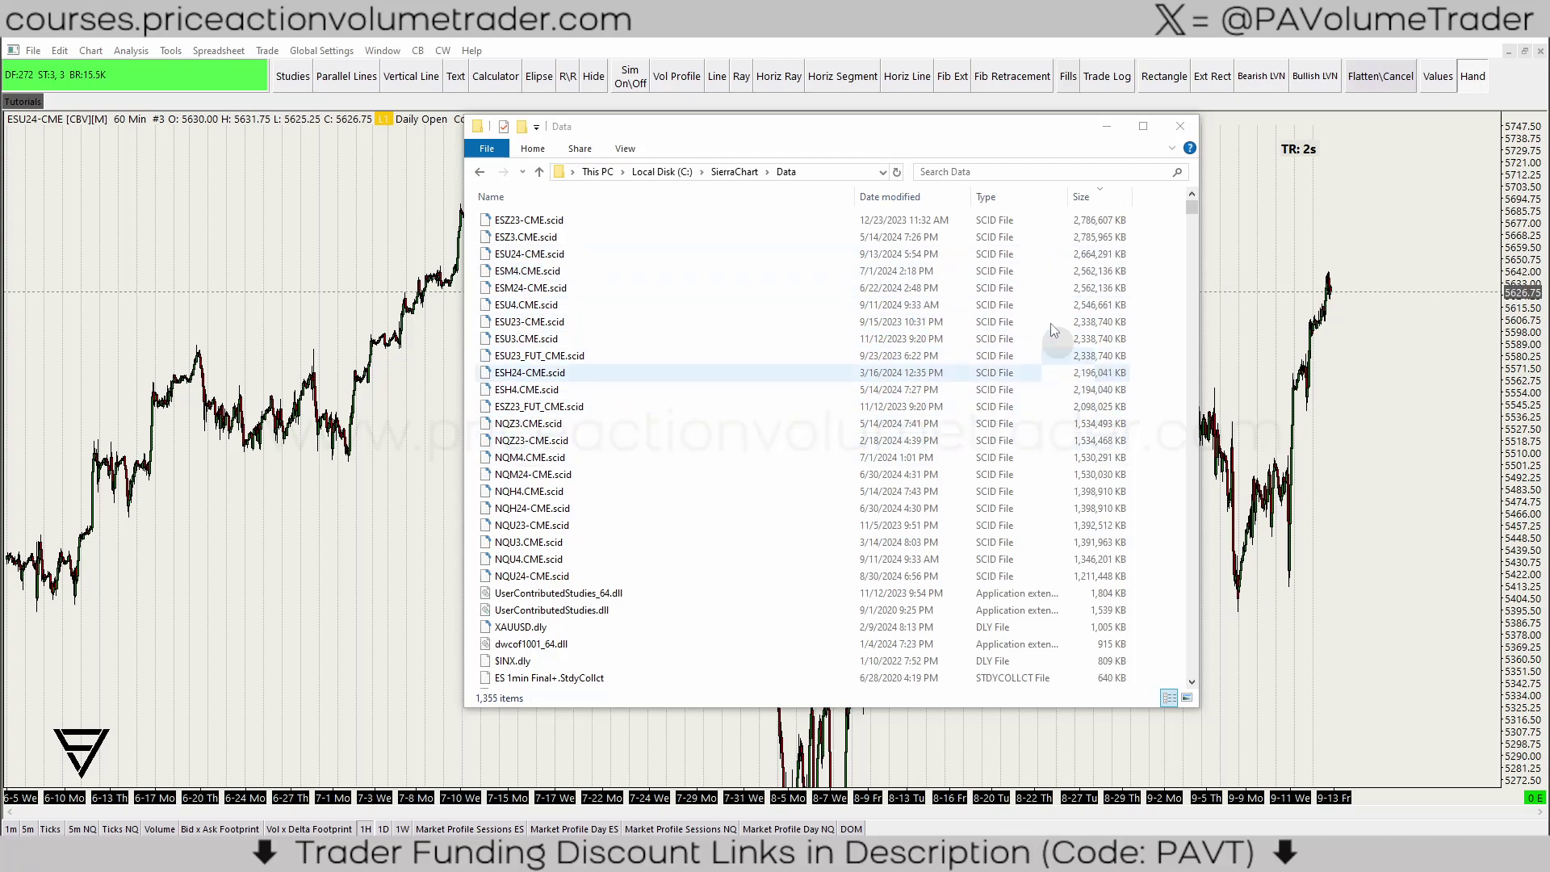
pyautogui.click(1187, 129)
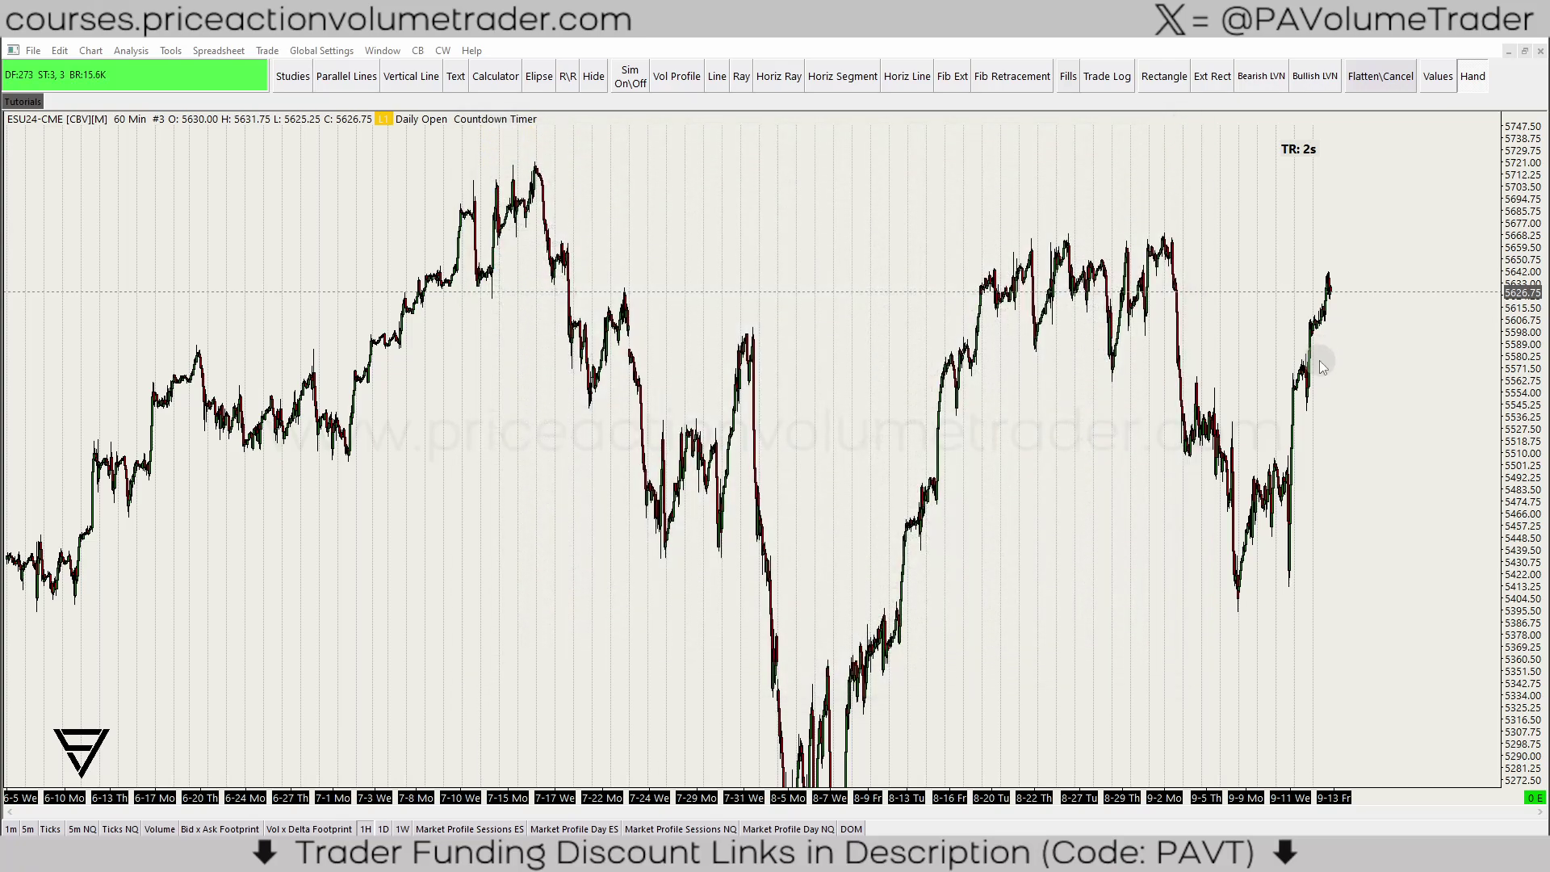
# Step: Delete all data and download it again for ESM24-CME and ESU24-CME on the 60-minute chart
pyautogui.moveTo(1320, 361); pyautogui.dragTo(915, 450)
pyautogui.scroll(1, 1118, 429)
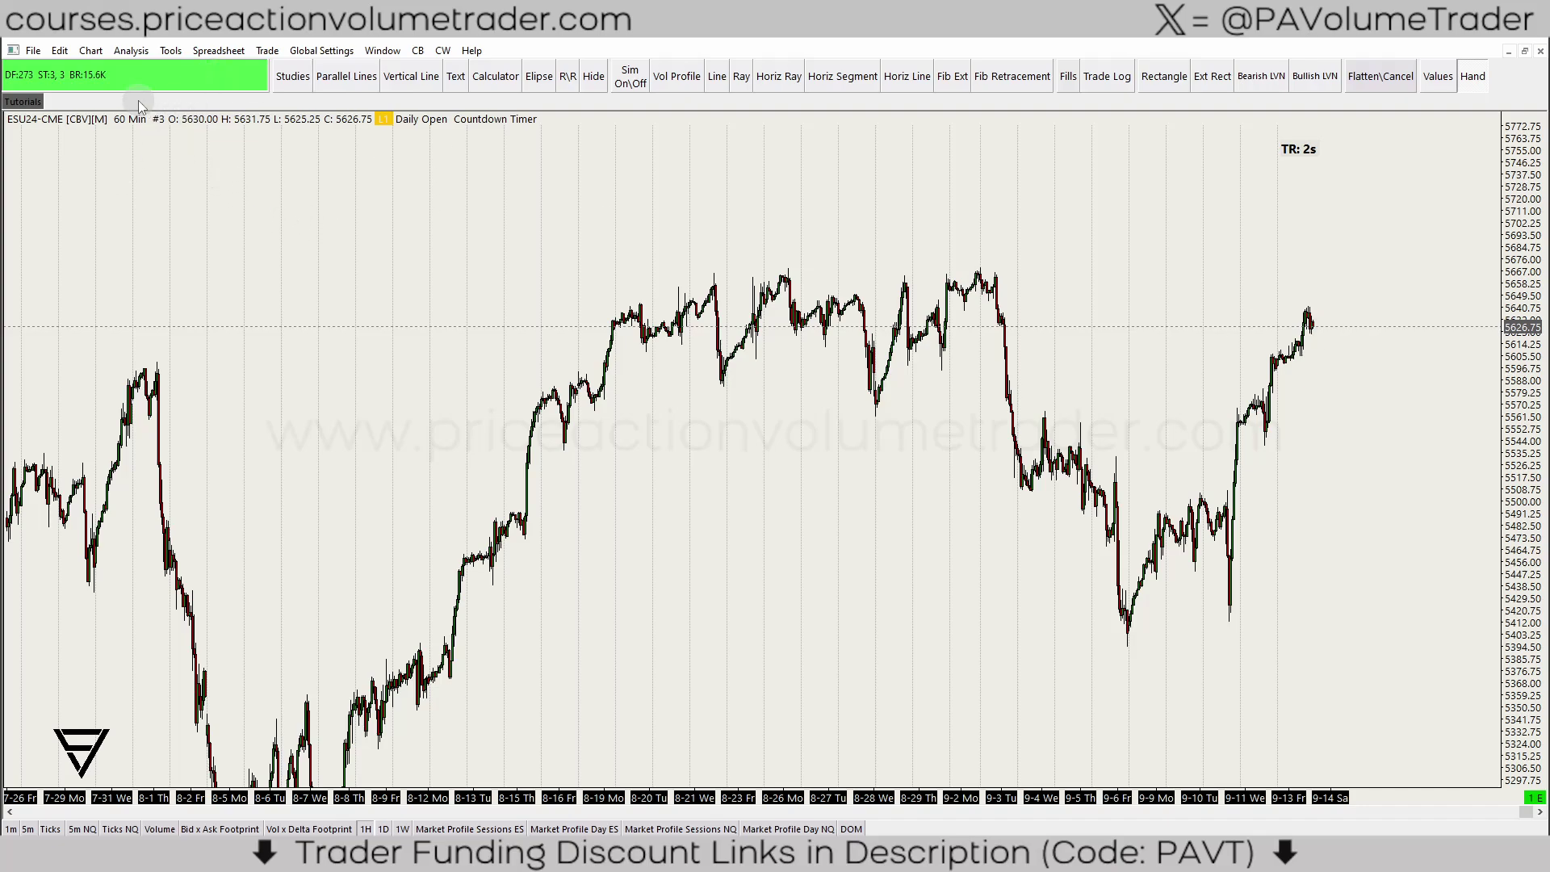
pyautogui.click(59, 51)
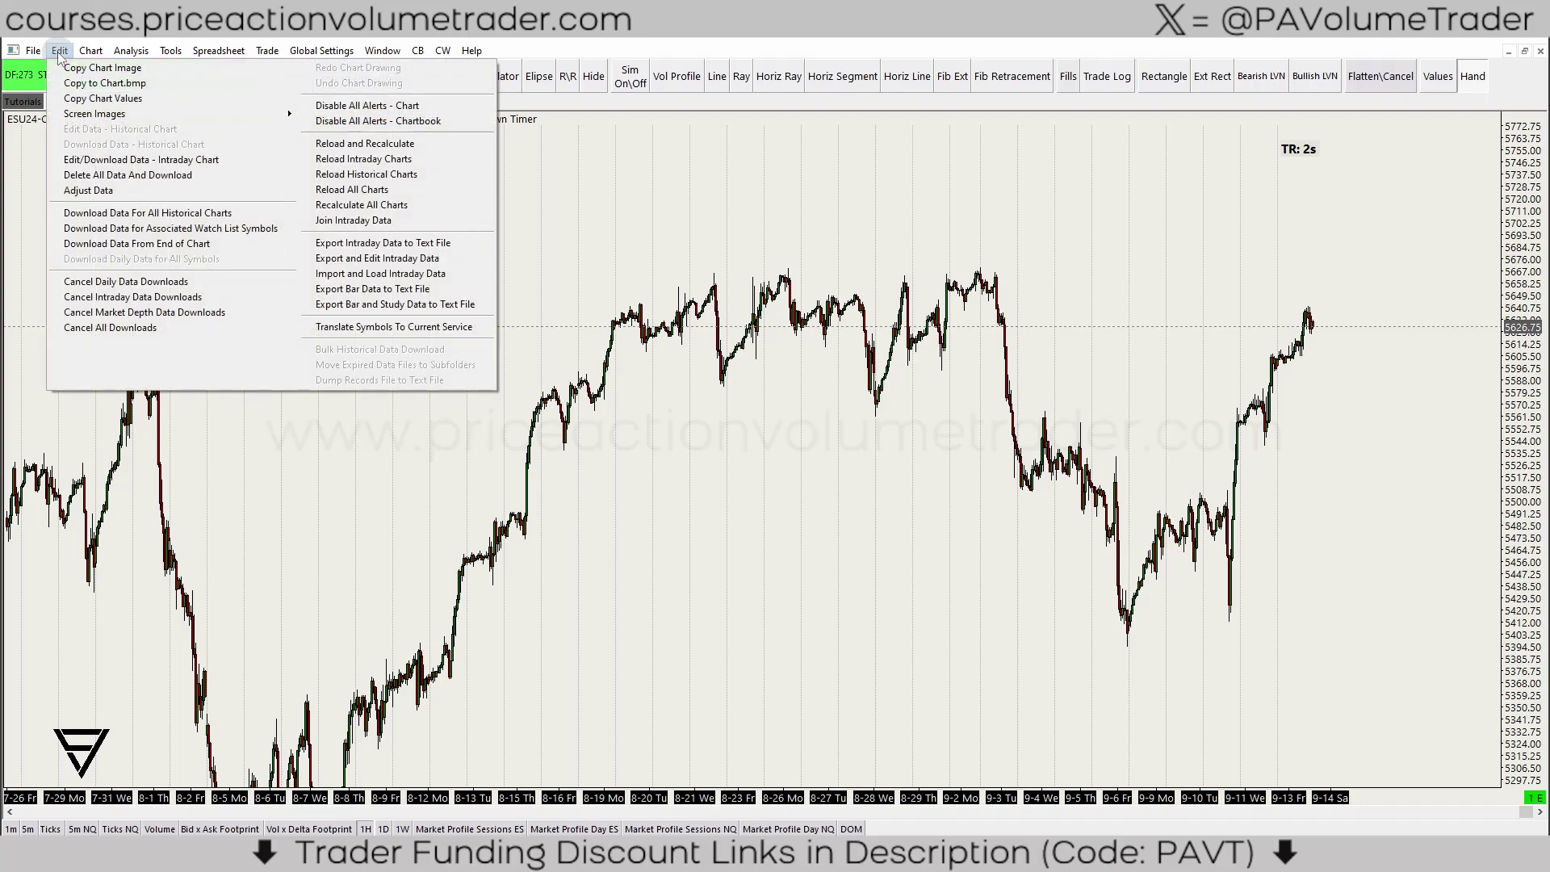
pyautogui.click(184, 176)
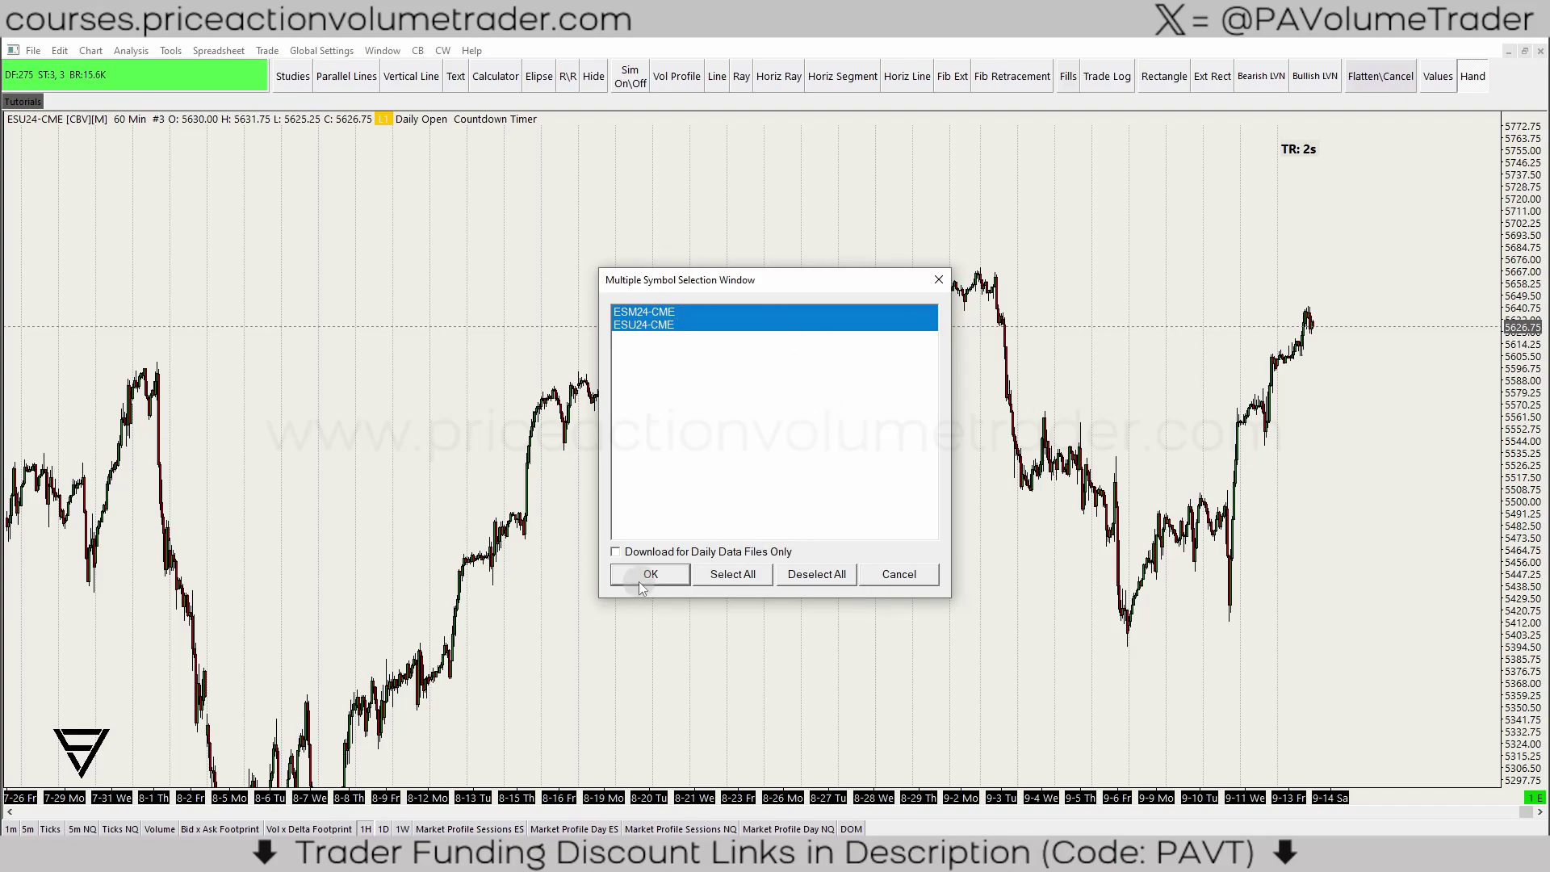
pyautogui.click(667, 579)
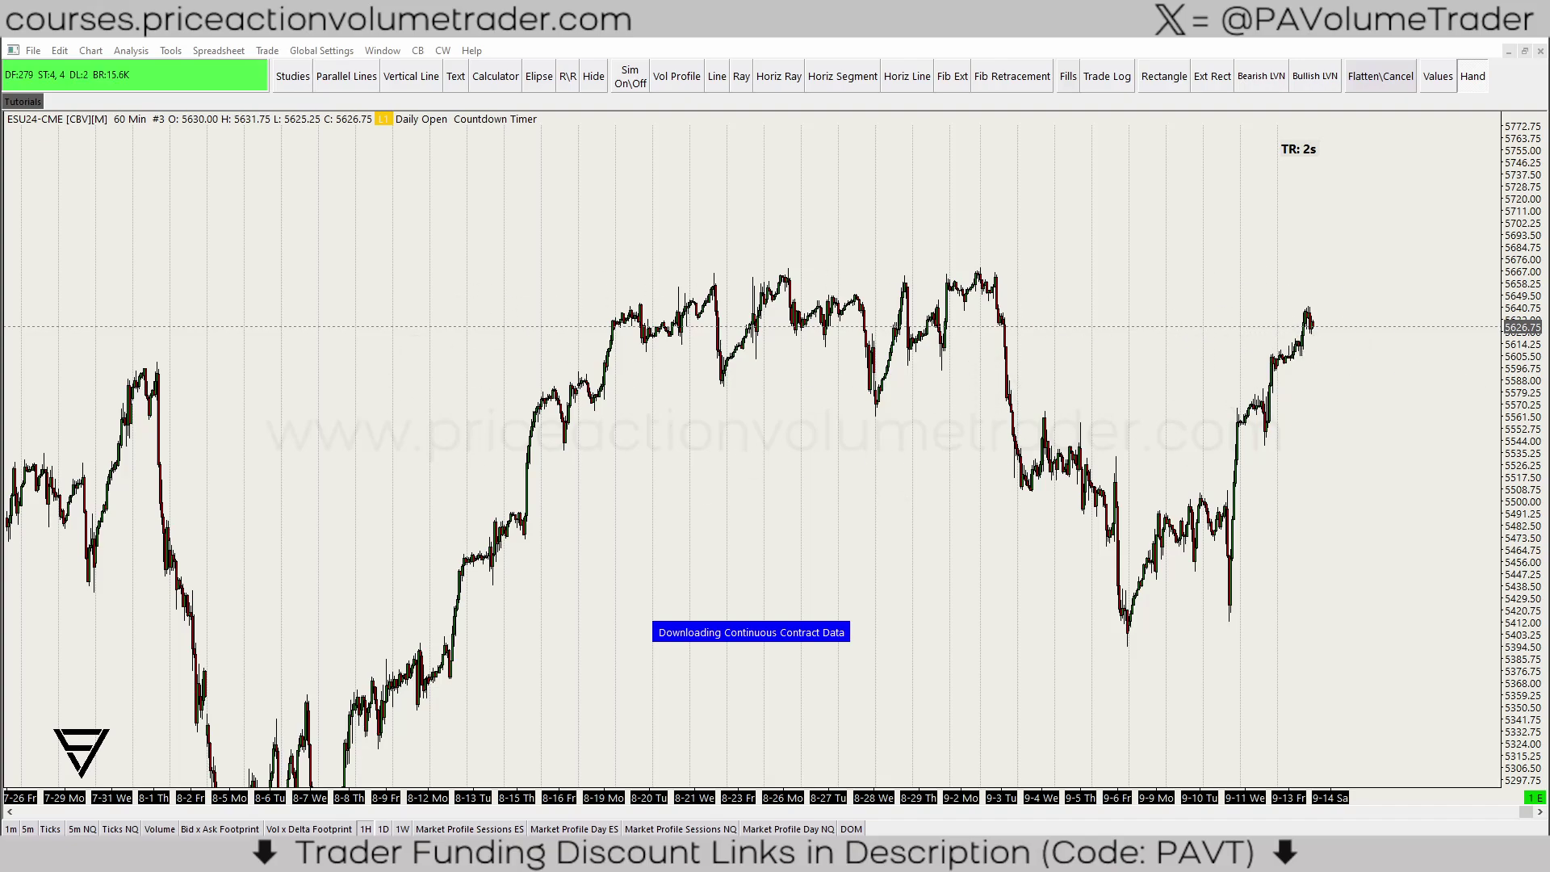
pyautogui.scroll(3, 1079, 339)
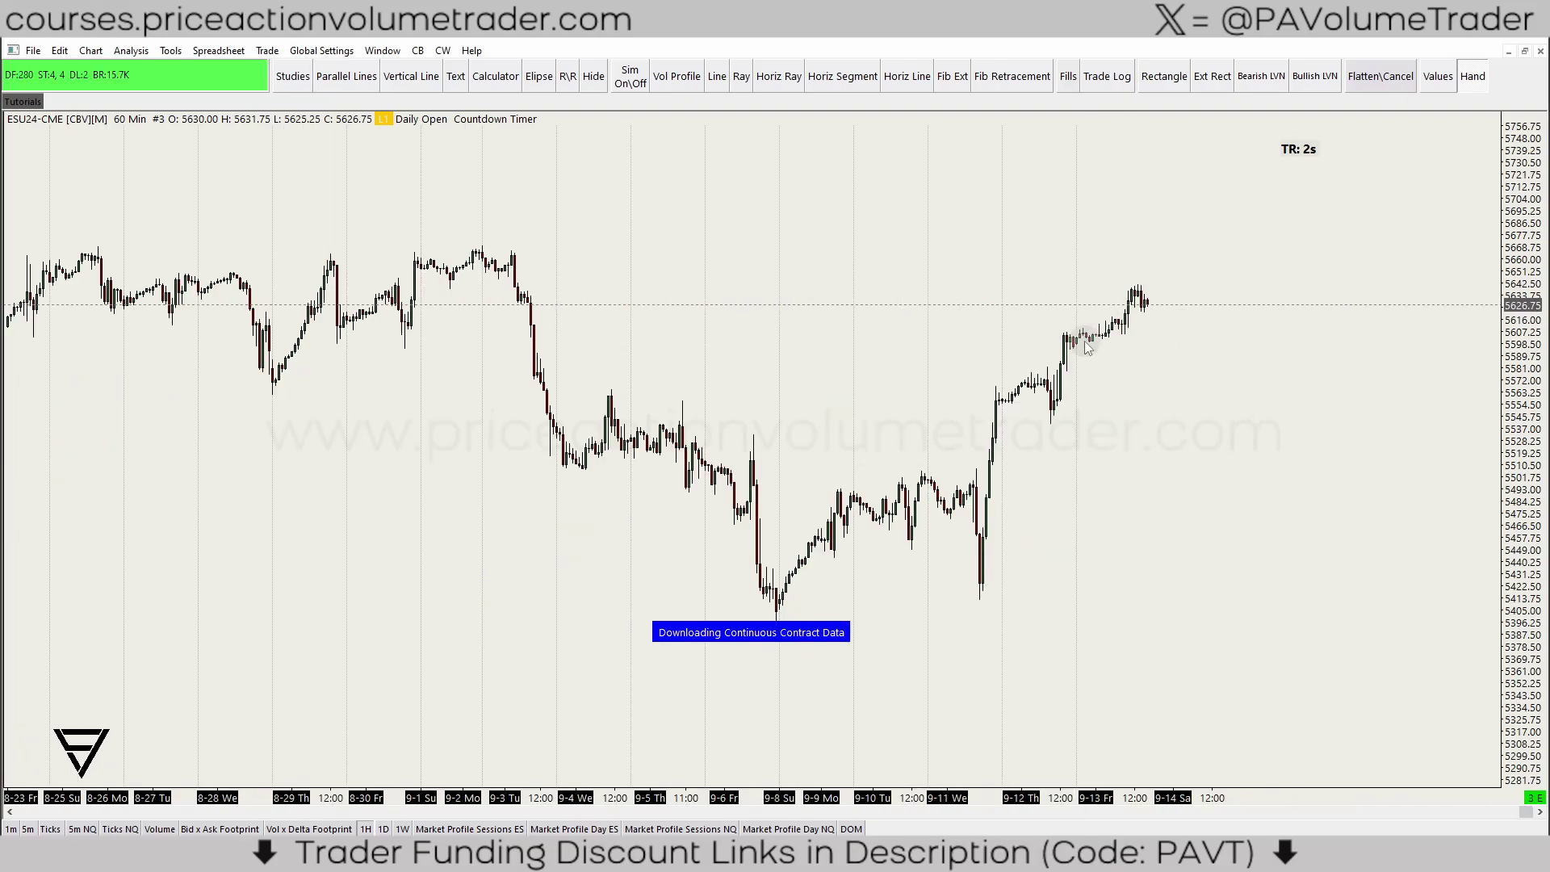
pyautogui.scroll(-4, 805, 373)
pyautogui.scroll(2, 1171, 318)
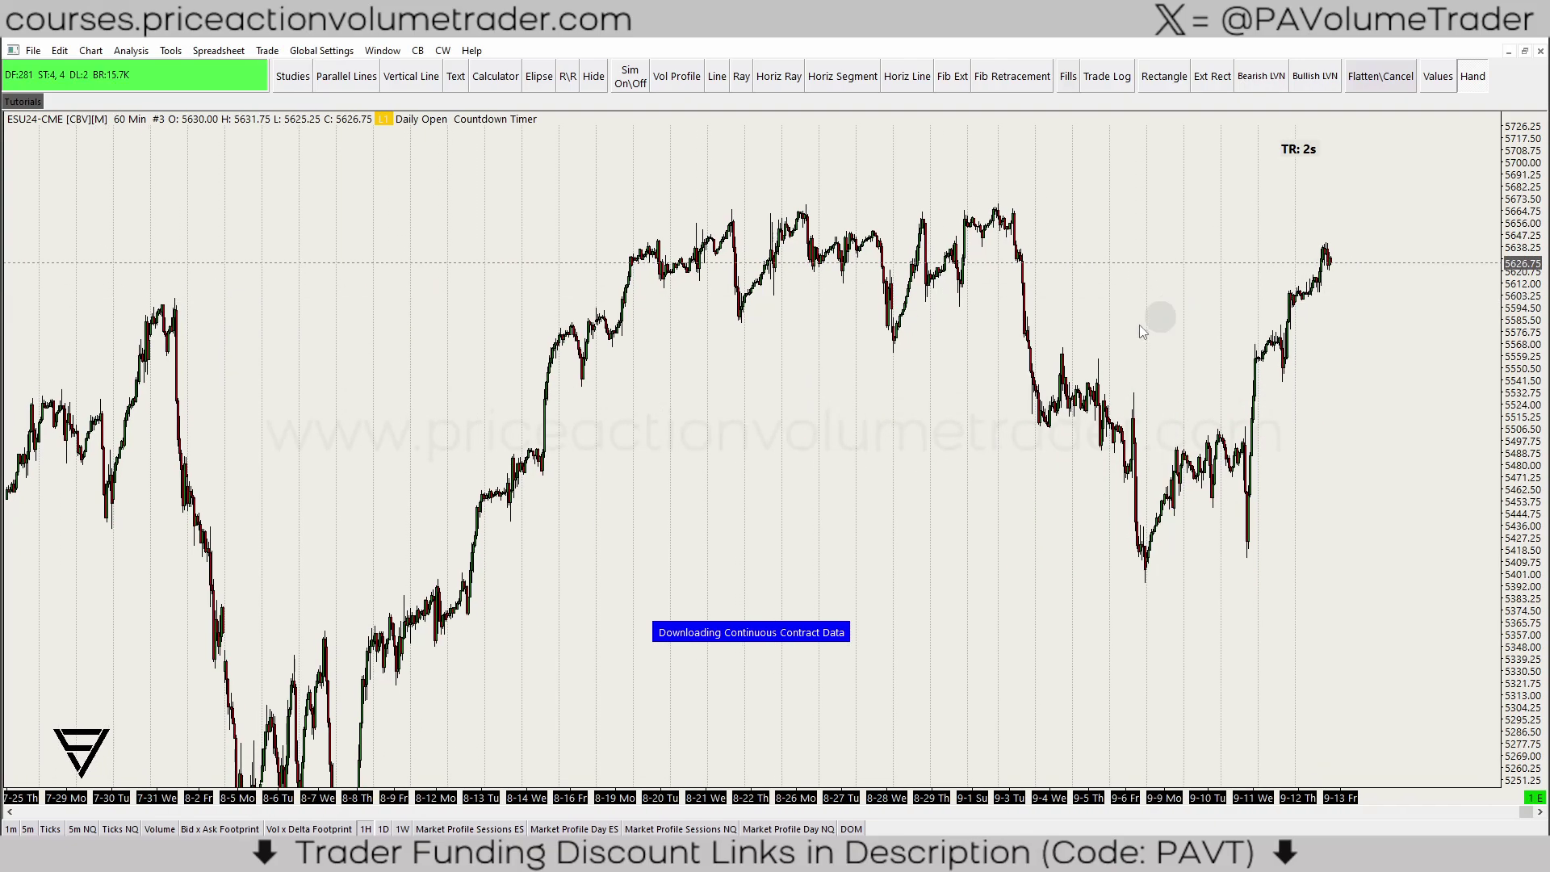
pyautogui.moveTo(1174, 356); pyautogui.dragTo(1094, 419)
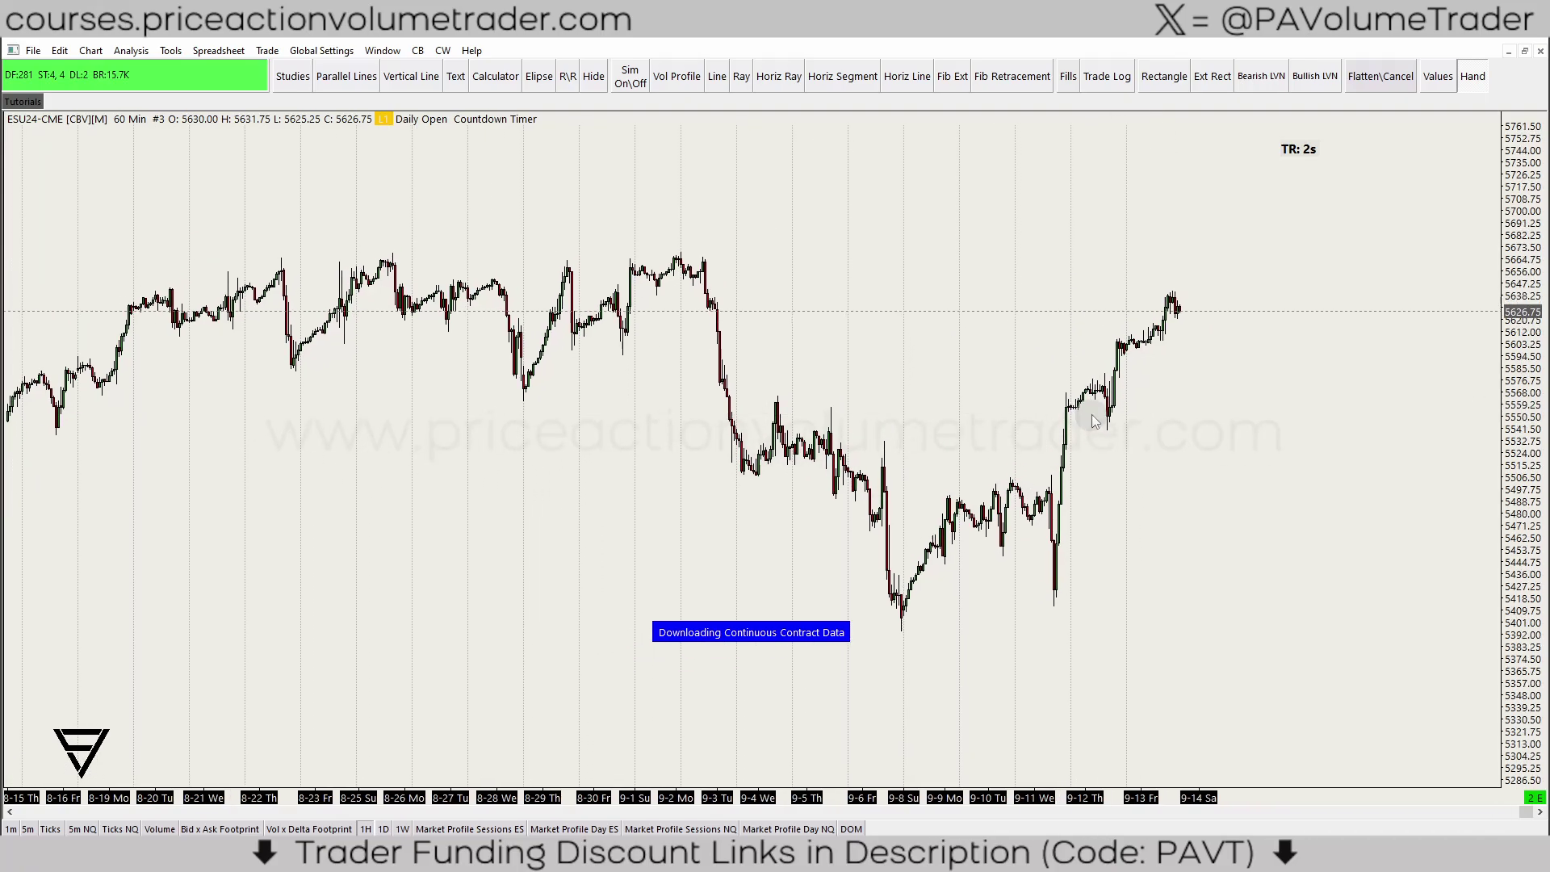